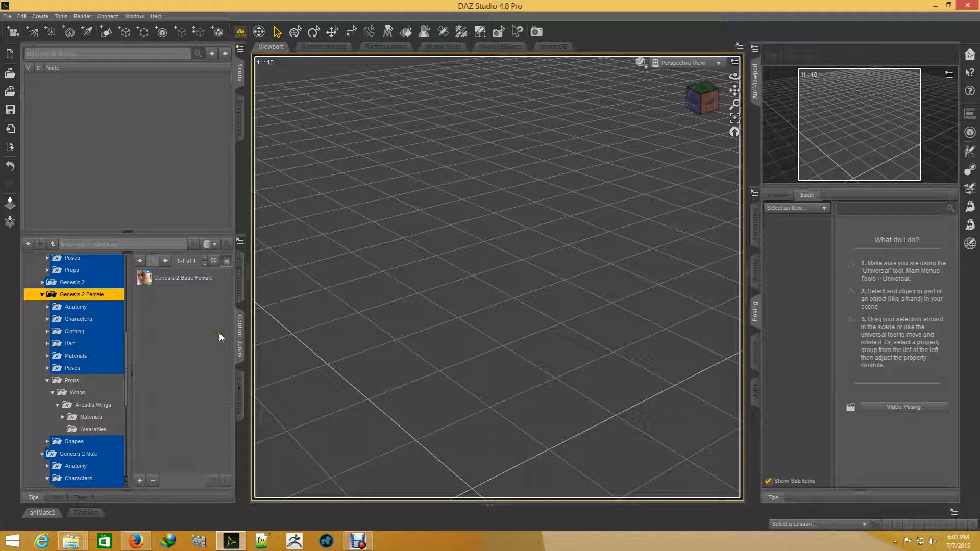
- Load the Genesis 2 Base Female figure into the empty scene and frame her body in the view
double_click(145, 279)
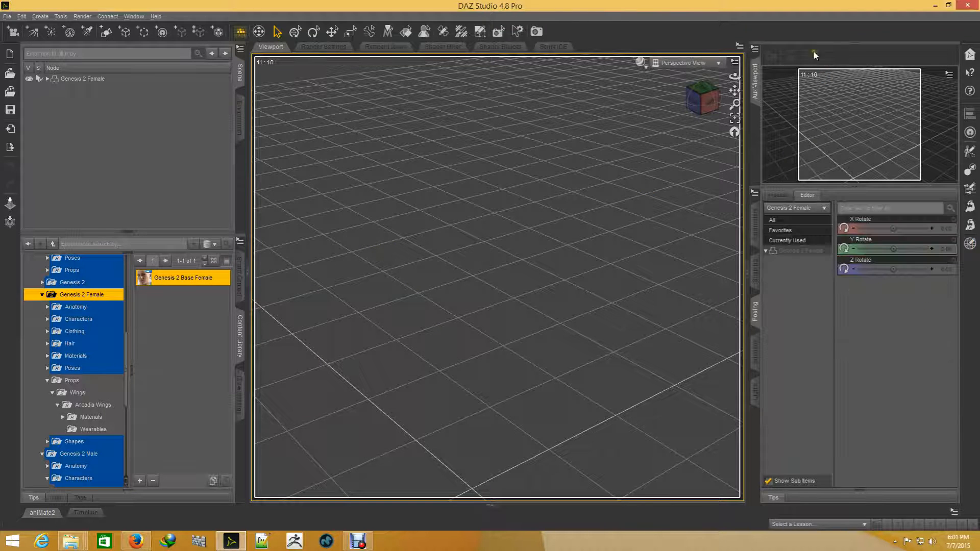
click(712, 105)
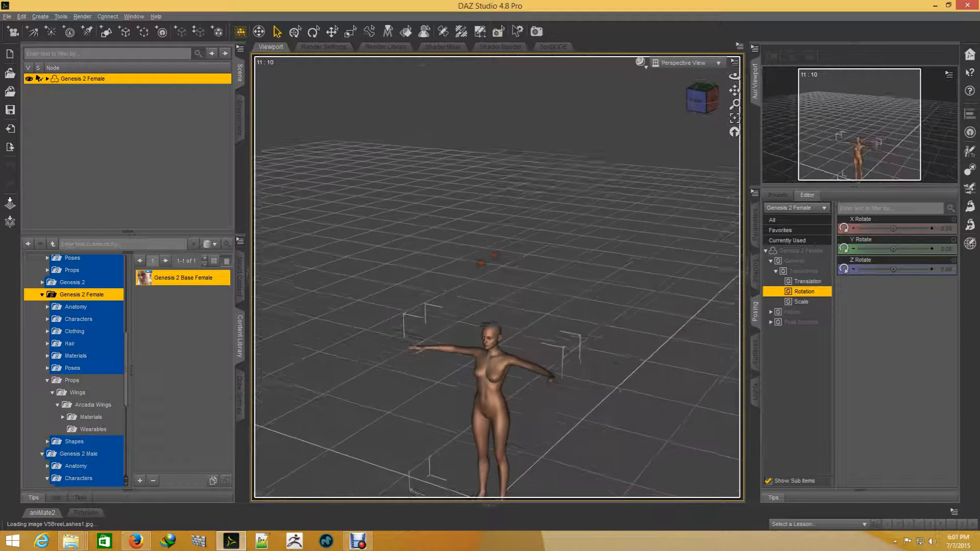
drag(712, 104, 466, 193)
scroll(487, 197, up, 10)
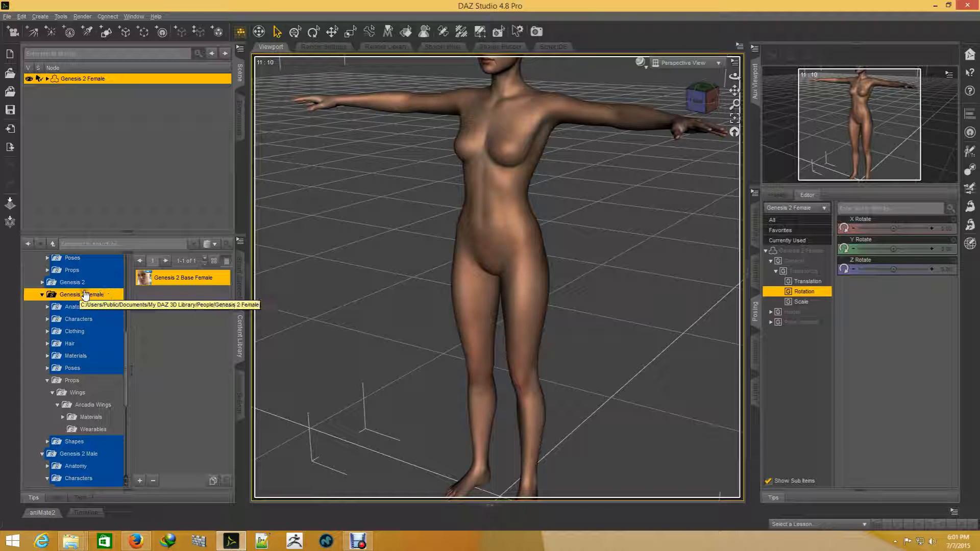
- Browse the Genesis 2 Female props down to the Arcadia Wings content, keeping the whole figure in view
click(71, 381)
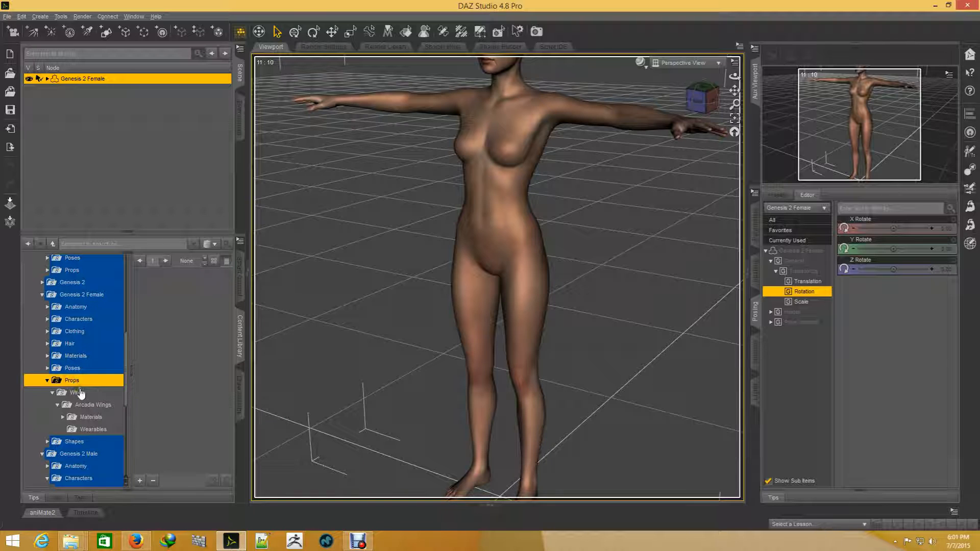
click(77, 393)
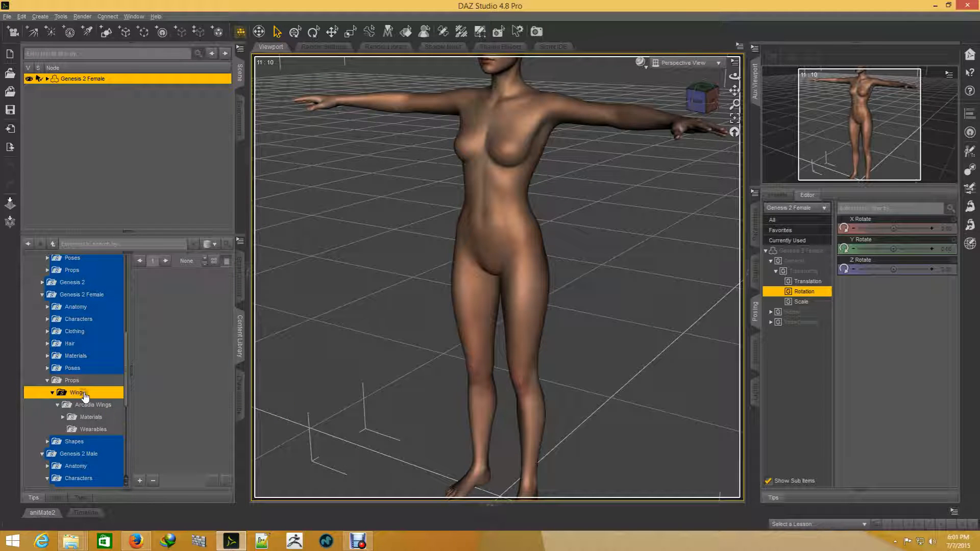
click(90, 405)
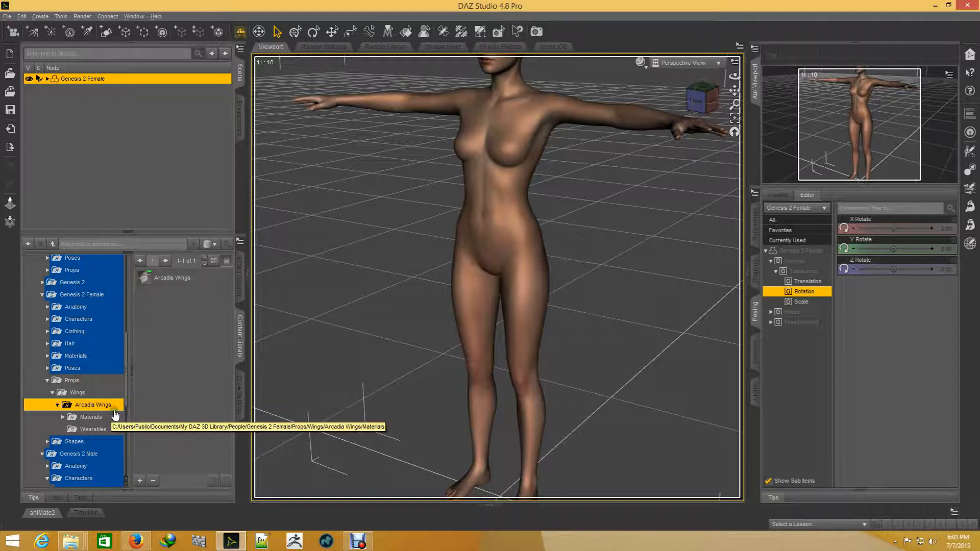
click(147, 280)
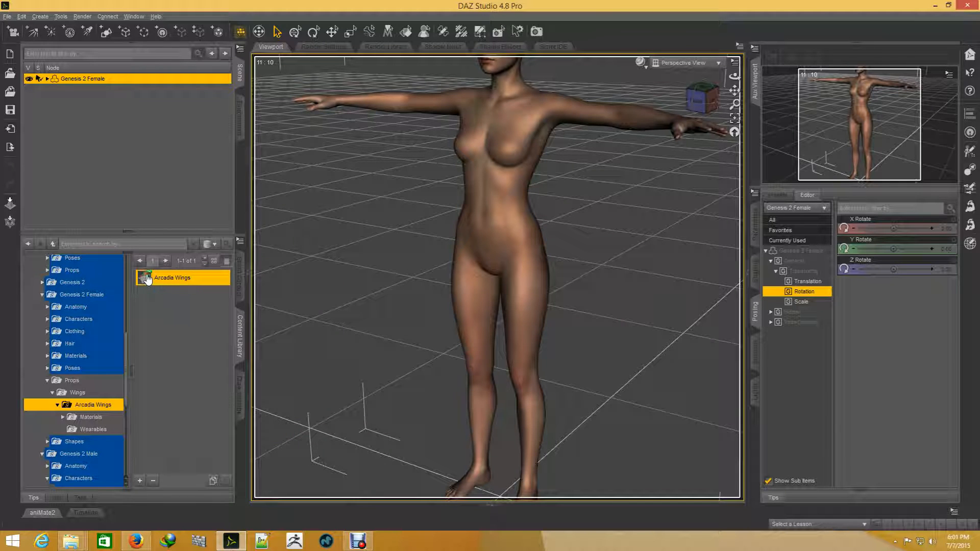
scroll(537, 213, up, 1)
scroll(537, 214, down, 5)
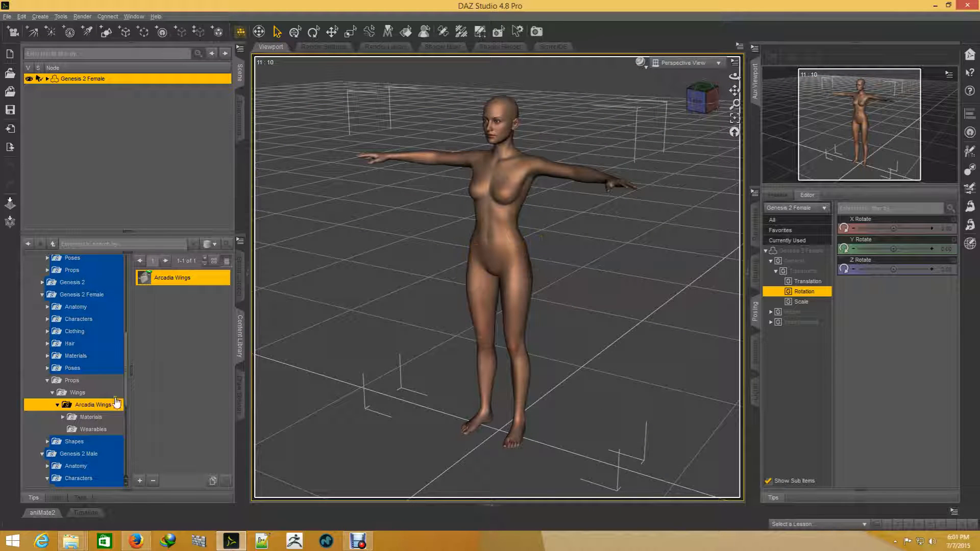
- Load the Genesis 2 Female version of the Arcadia Wings wearables onto the figure
click(94, 428)
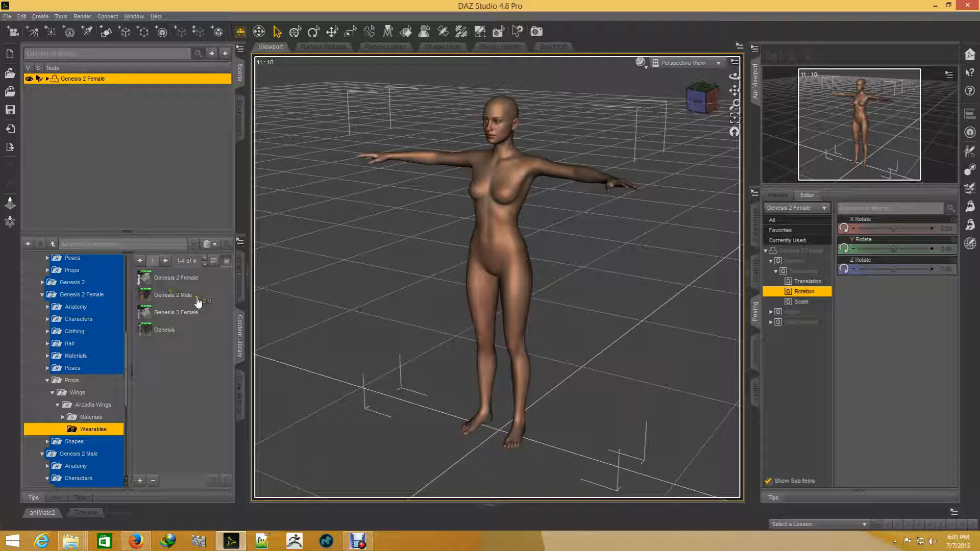
mouse_move(181, 299)
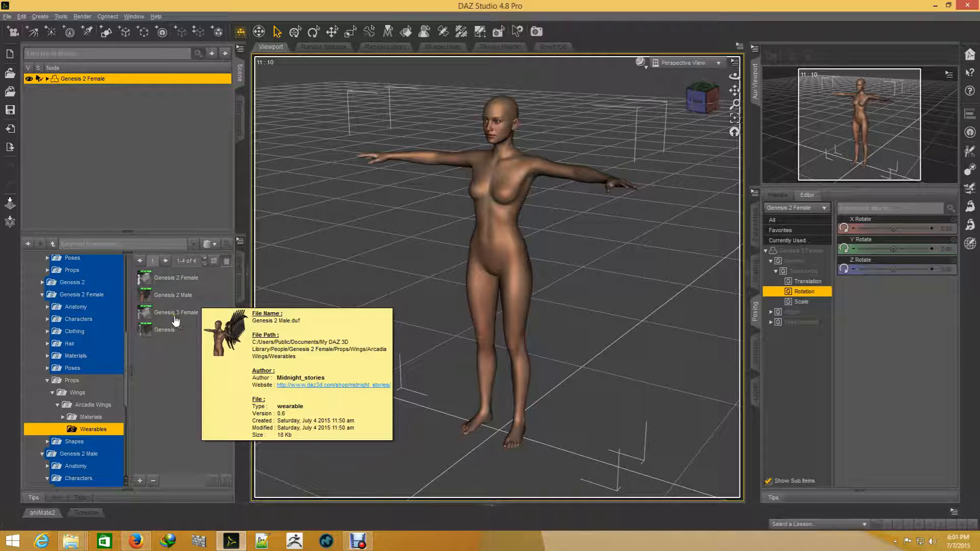
mouse_move(167, 317)
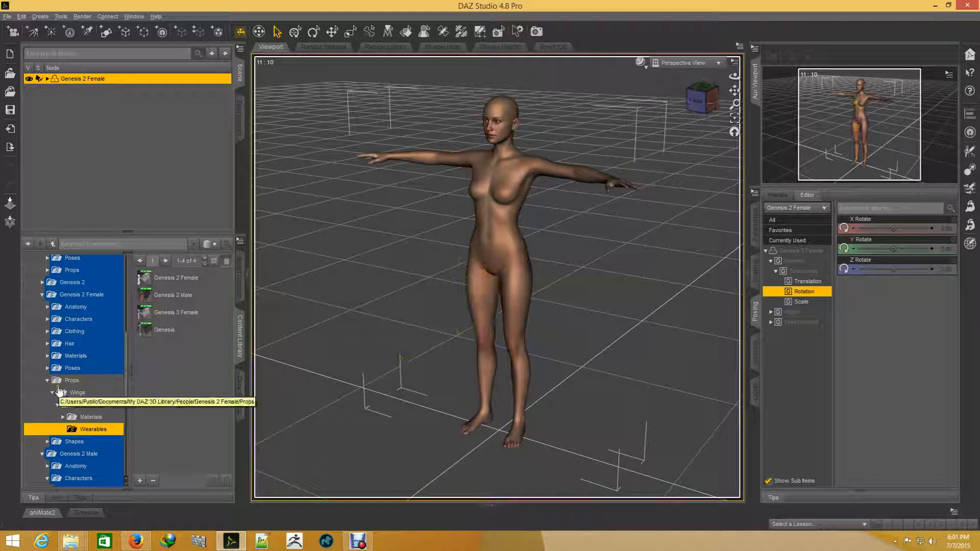
click(80, 393)
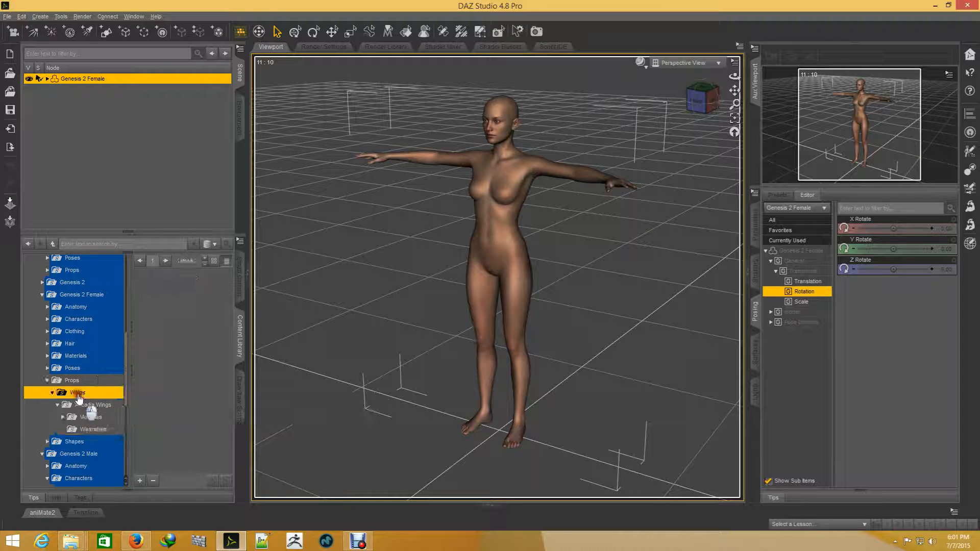
click(97, 406)
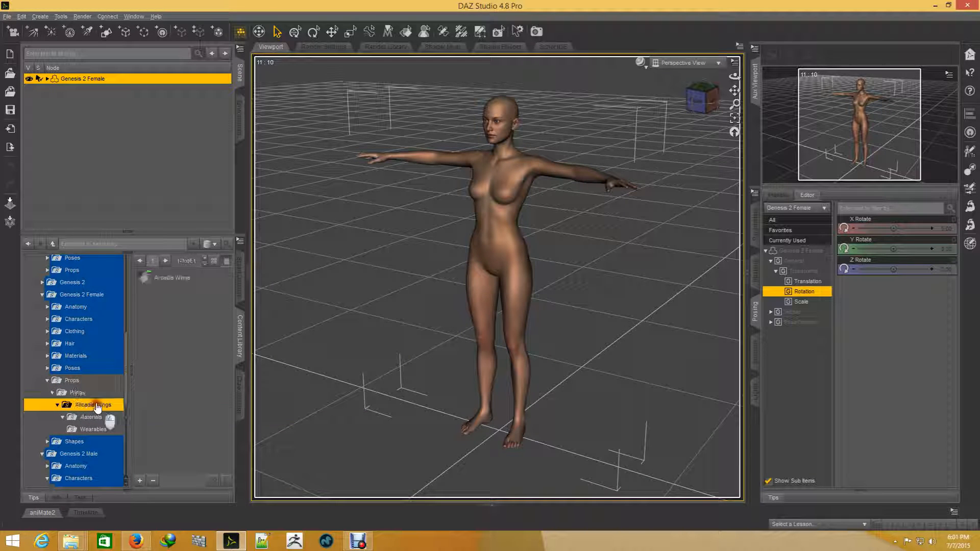
click(93, 429)
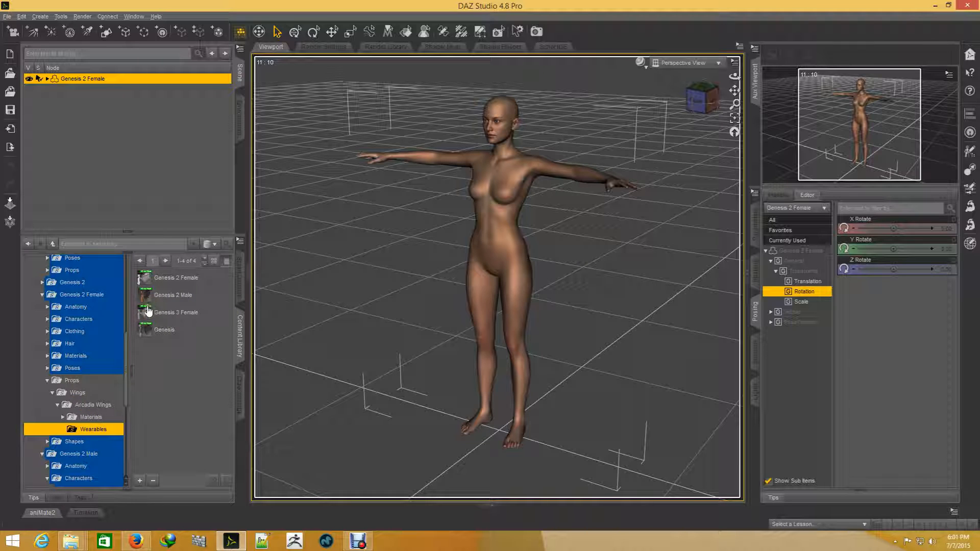
drag(149, 286, 507, 232)
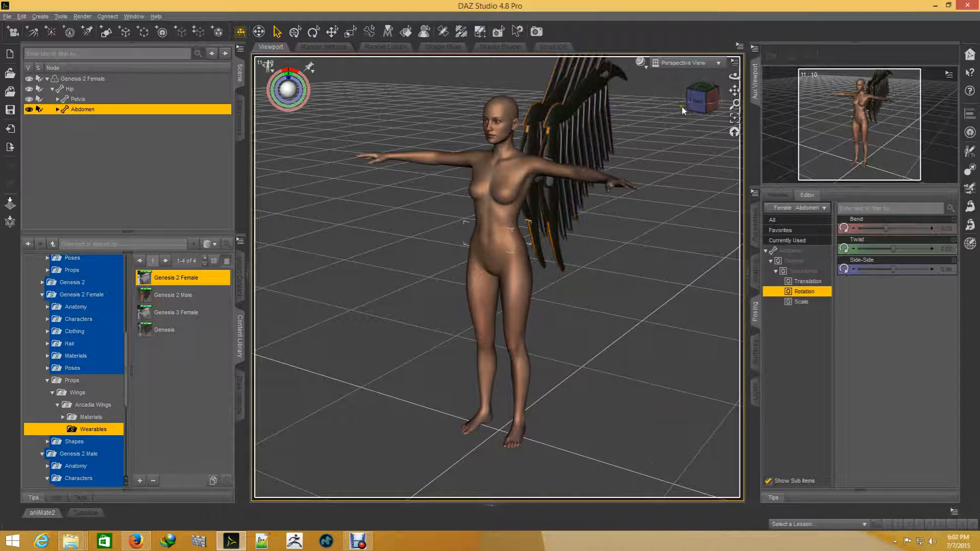
- Select the Arcadia Wing item on the figure's back and show its Fit pose controls
click(698, 105)
drag(698, 104, 505, 94)
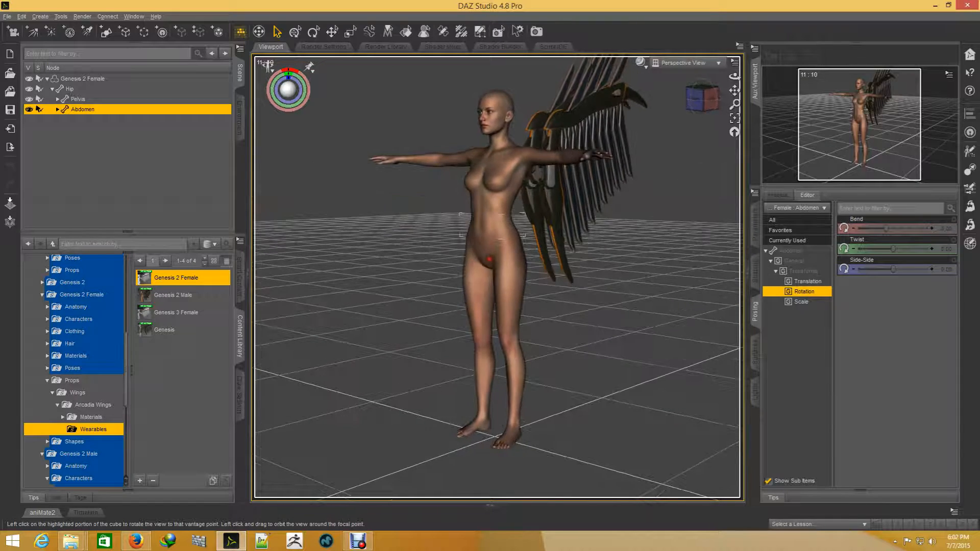
scroll(591, 189, down, 2)
scroll(589, 193, down, 1)
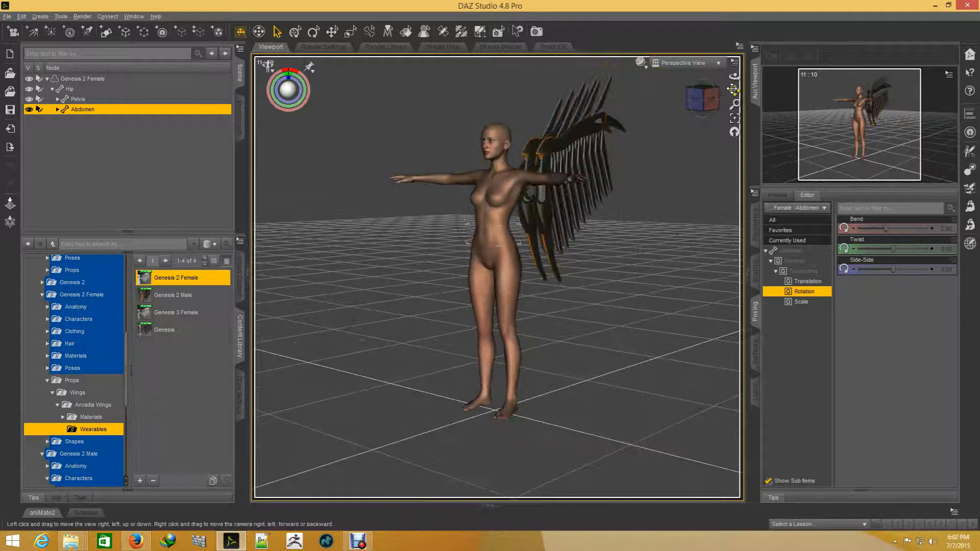
drag(734, 90, 711, 138)
scroll(672, 149, up, 5)
scroll(672, 150, down, 1)
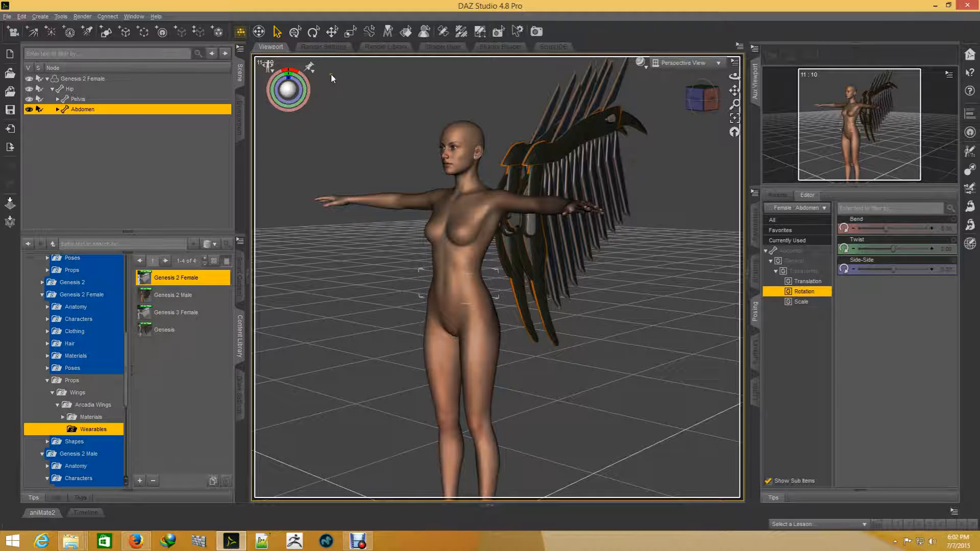
click(279, 37)
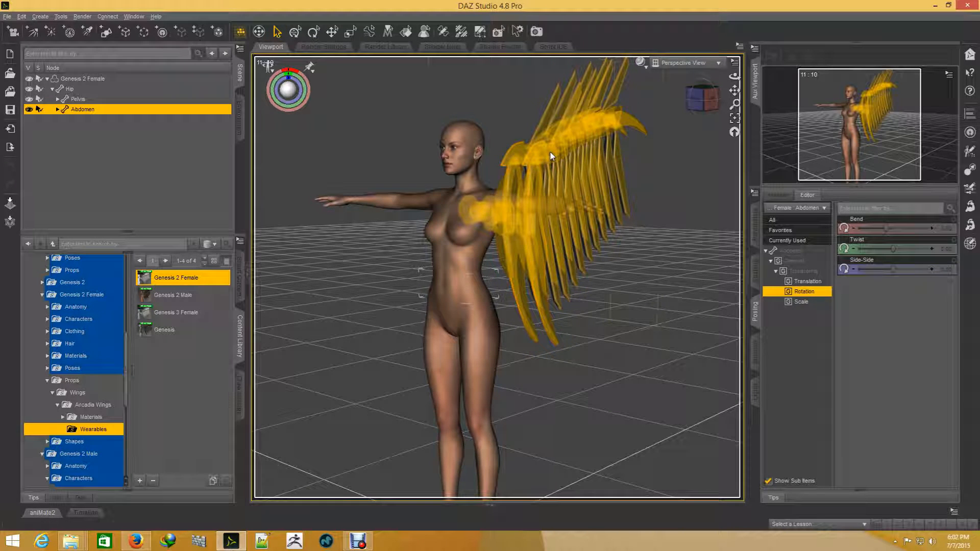
click(562, 165)
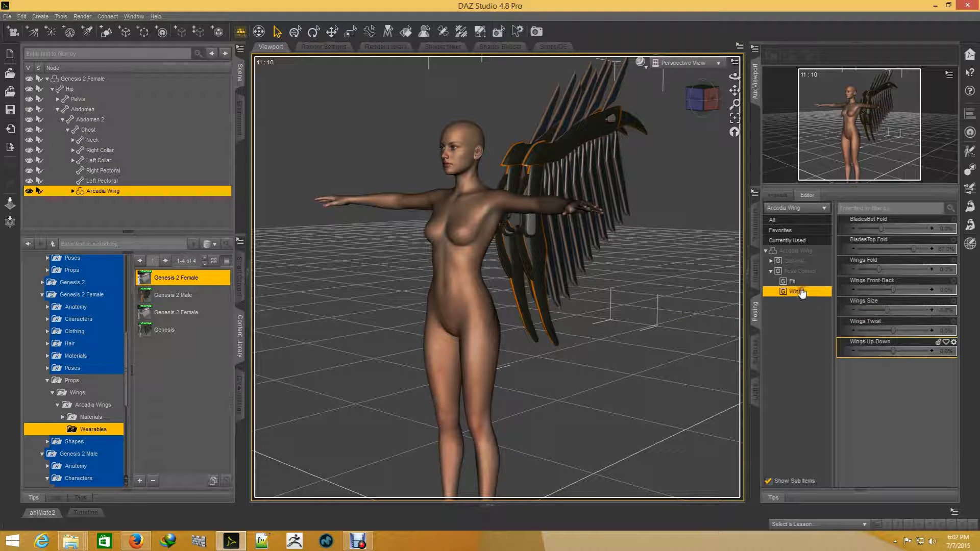
click(804, 272)
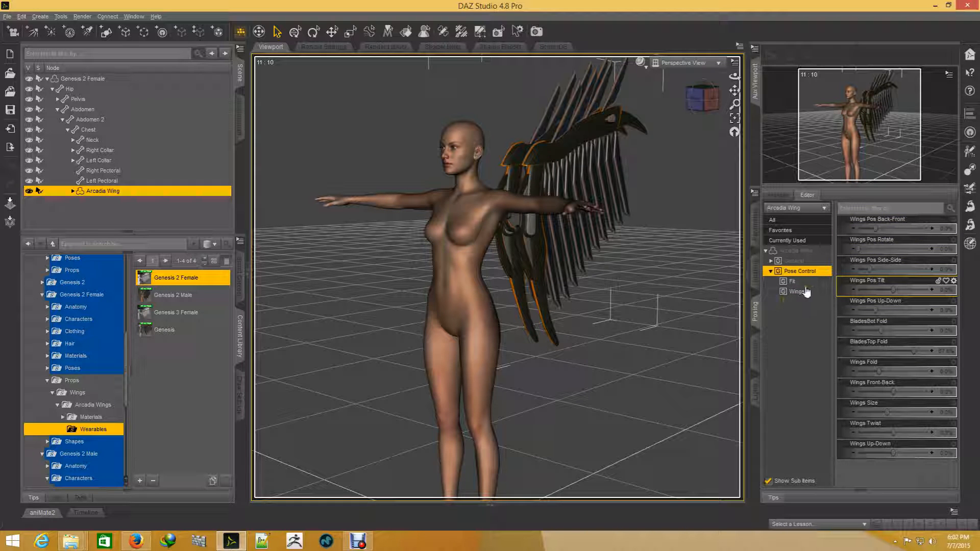
click(801, 282)
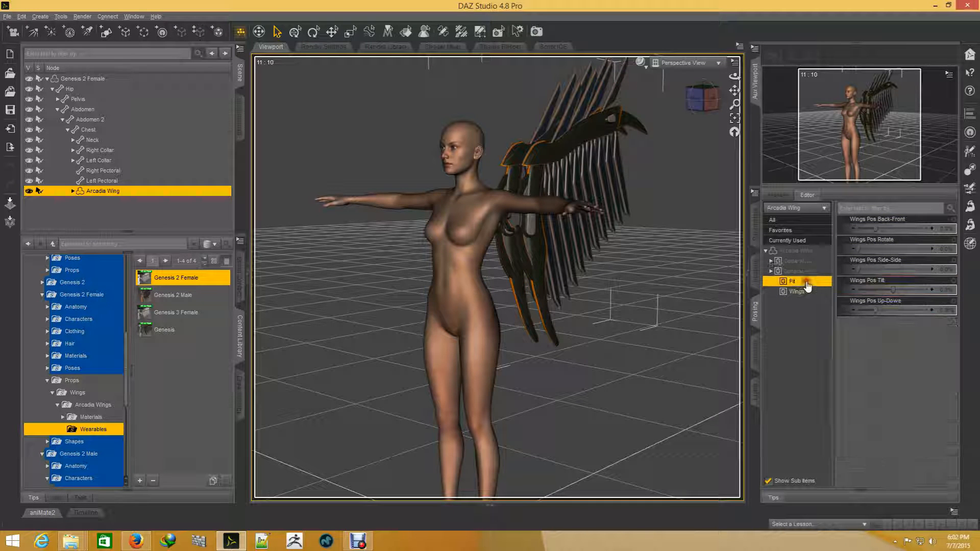
- Try out Wings Pos Back-Front with a strong increase while viewing the figure's back, and undo it
click(705, 100)
drag(704, 99, 675, 141)
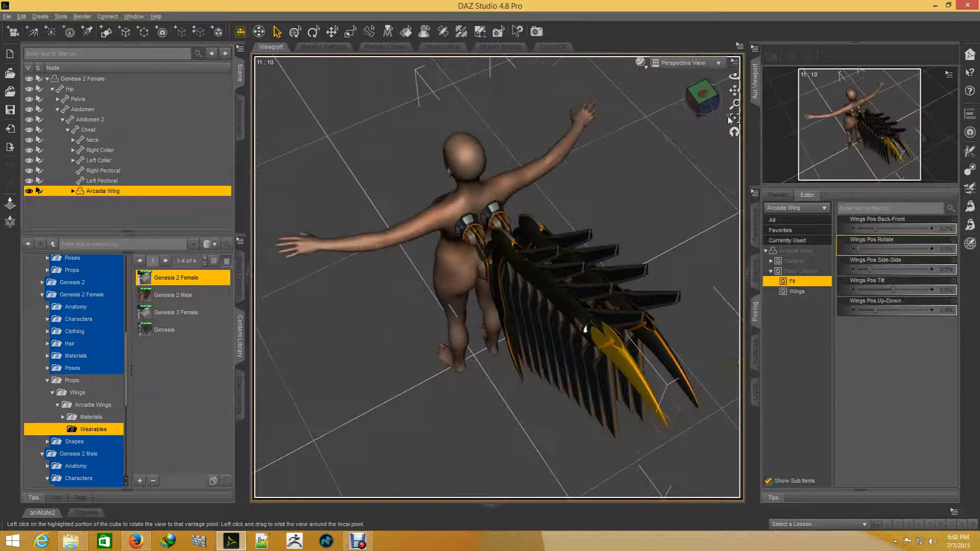
drag(871, 226, 910, 230)
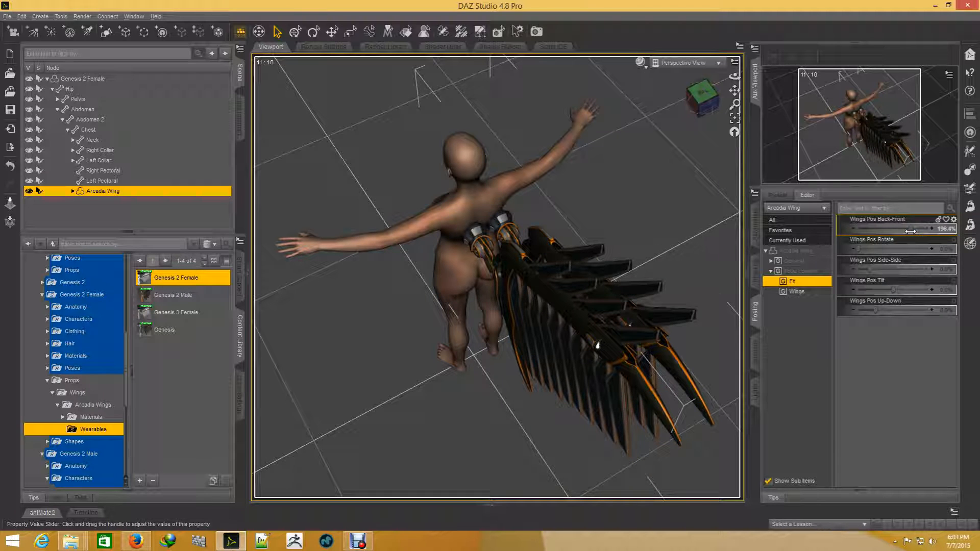
key(ctrl+z)
- Try out Wings Pos Side-Side at 100% in a view from above, and undo it
drag(707, 102, 718, 111)
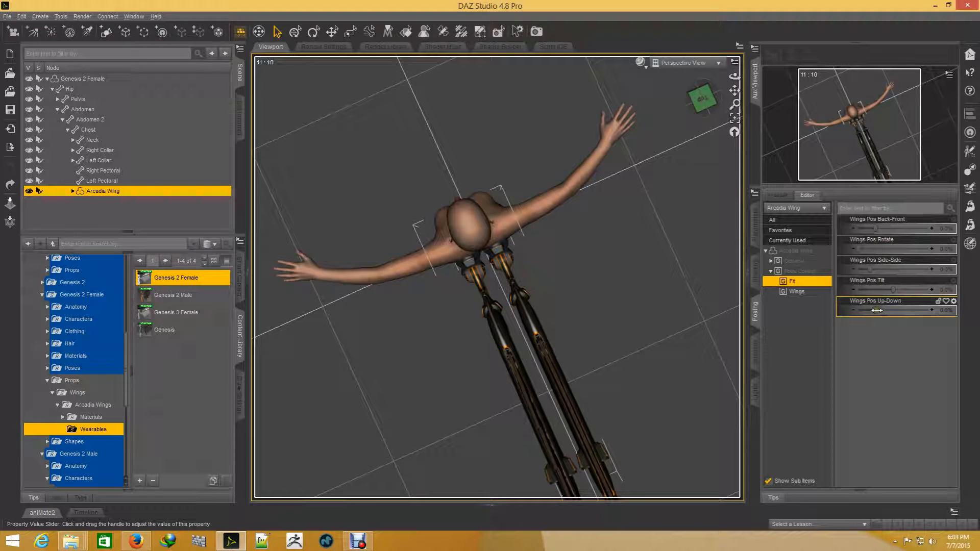
drag(874, 269, 933, 277)
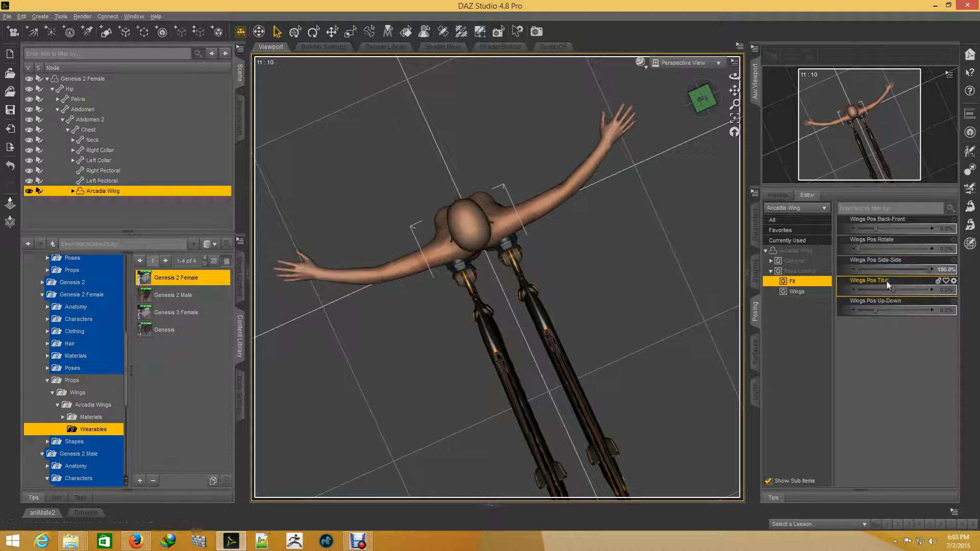
key(ctrl+z)
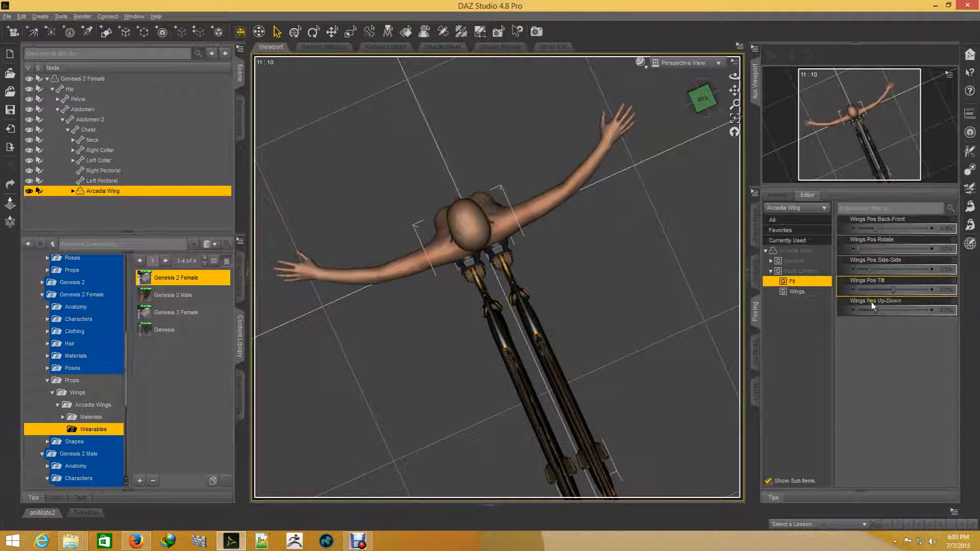
- Try out Wings Pos Up-Down at about 90% in a rear view, and undo it
click(702, 98)
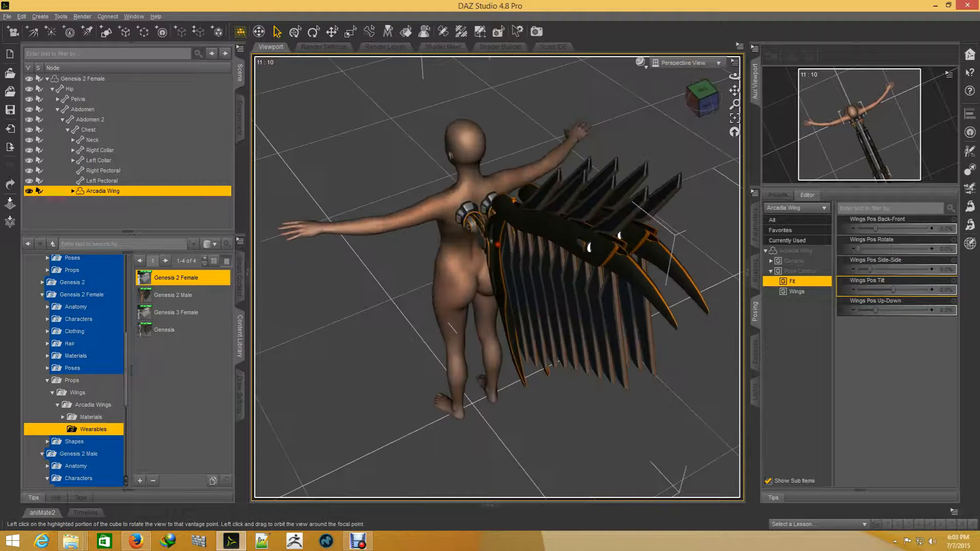
mouse_move(876, 309)
mouse_down()
mouse_move(963, 315)
mouse_move(791, 305)
mouse_move(889, 305)
mouse_up()
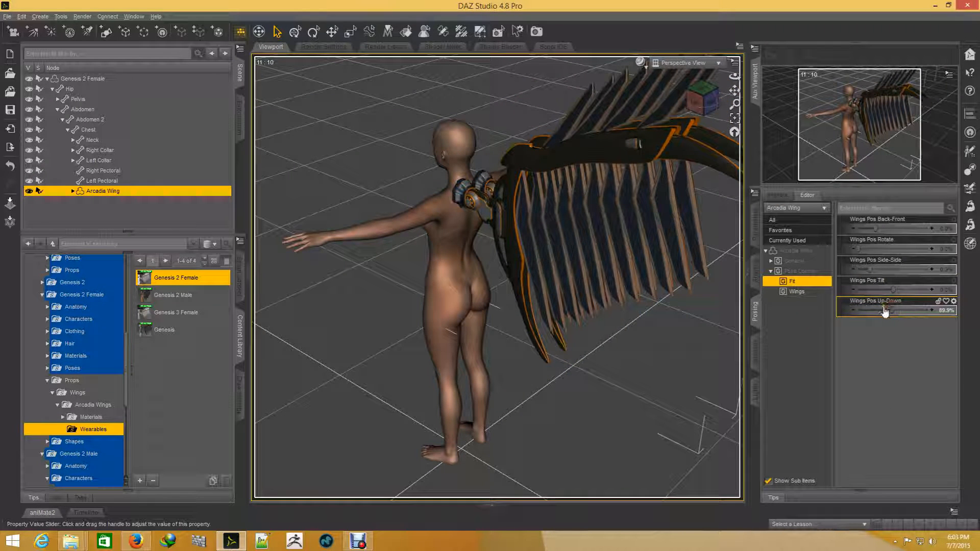
key(ctrl+z)
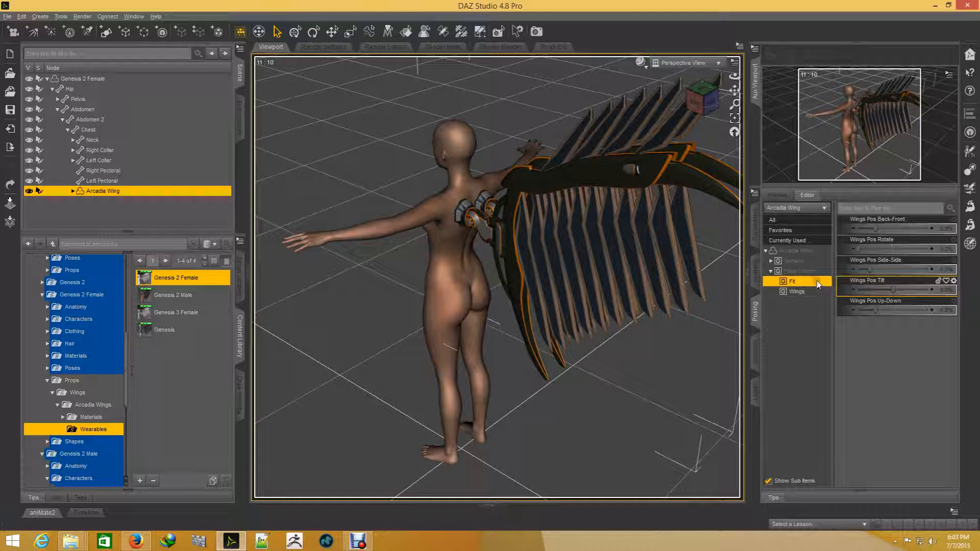
- Adjust the wings' fit in side view: Wings Pos Tilt 100%, Up-Down about 55.4% and Back-Front about -16.5%
mouse_move(894, 289)
mouse_down()
mouse_move(954, 301)
mouse_move(795, 284)
mouse_move(890, 281)
mouse_up()
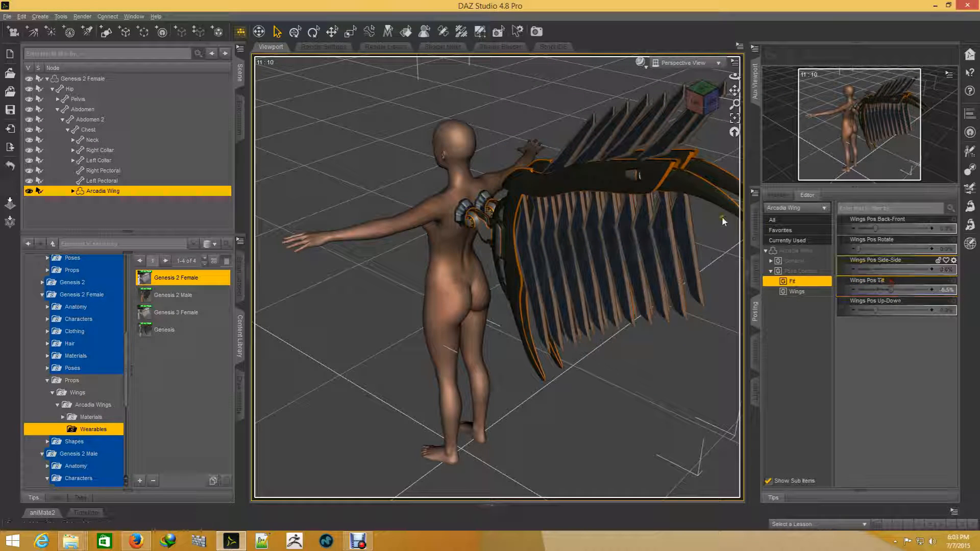
click(700, 100)
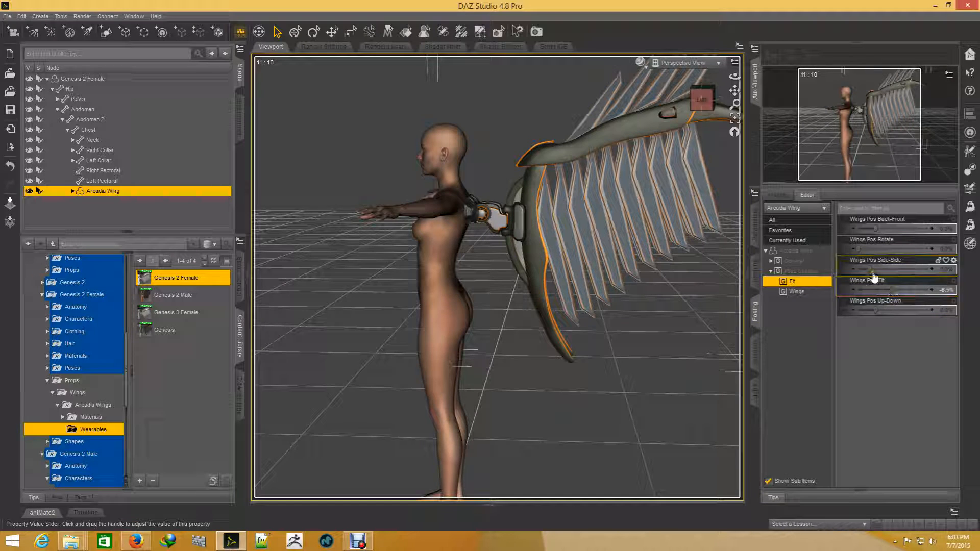
drag(873, 310, 959, 284)
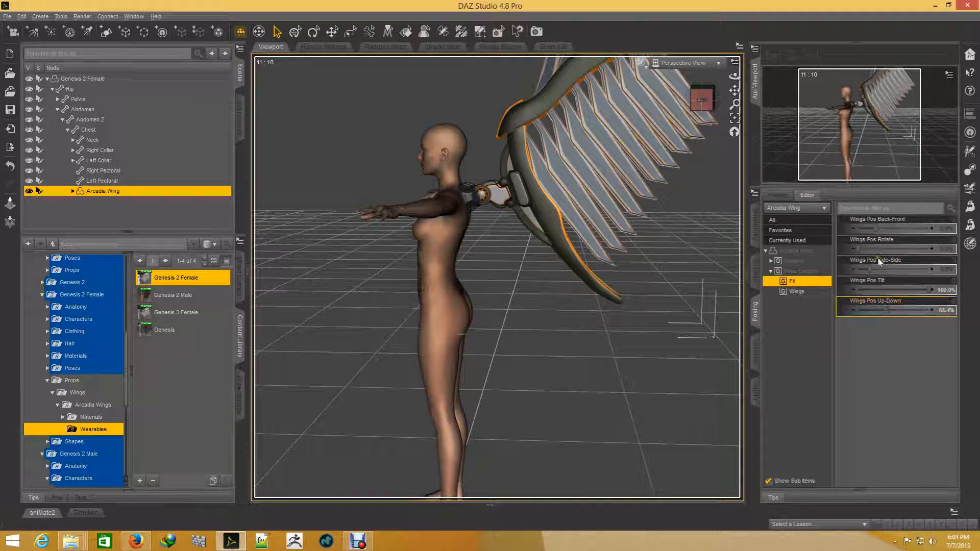
mouse_move(875, 228)
mouse_down()
mouse_move(866, 227)
mouse_move(887, 228)
mouse_up()
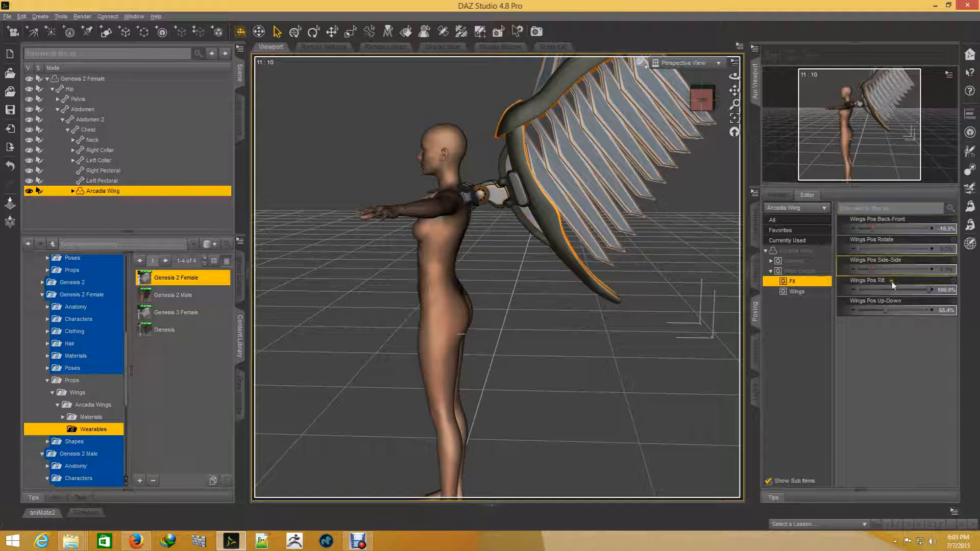
drag(889, 313, 881, 311)
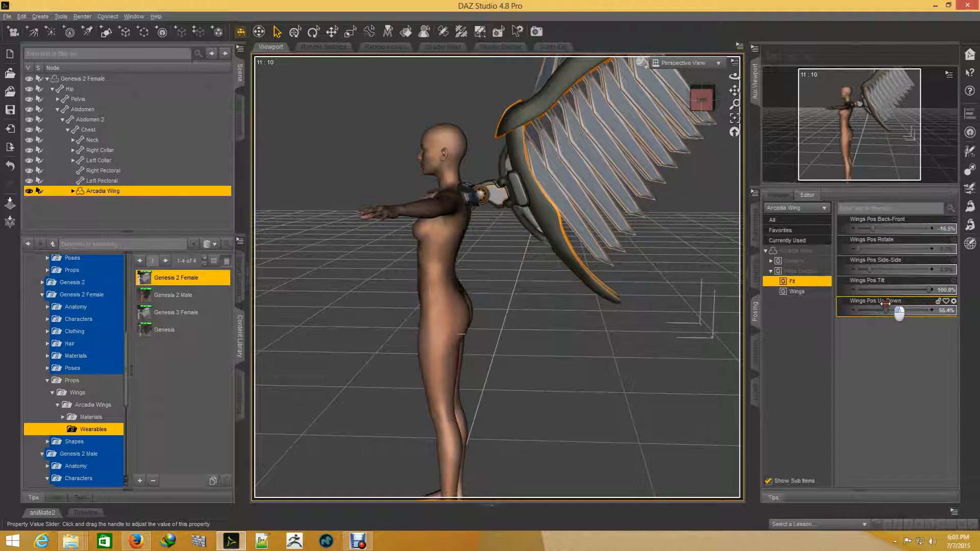
- Set Wings Pos Rotate to about 31.7% and Wings Pos Side-Side to about 76.7% while viewing the figure from above
drag(705, 111, 489, 258)
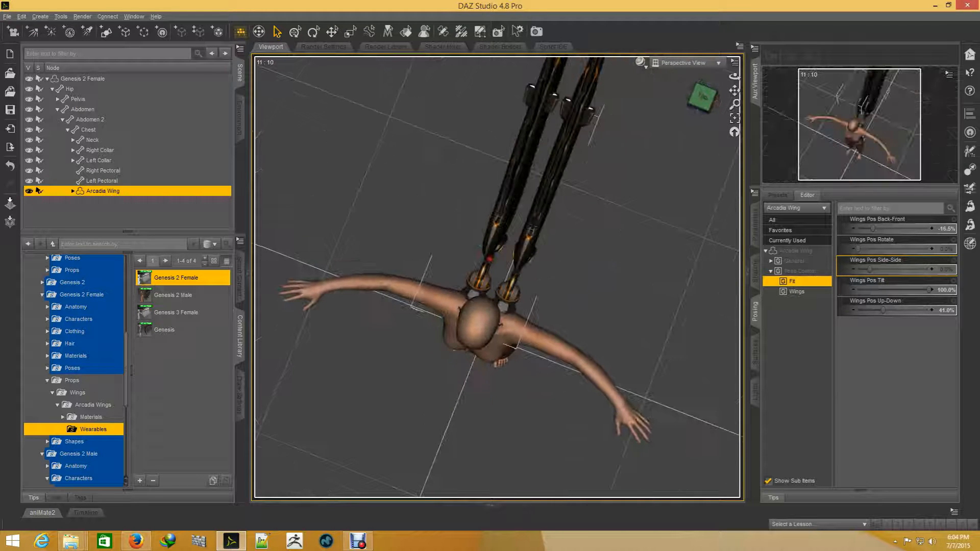
mouse_move(870, 249)
mouse_down()
mouse_move(926, 249)
mouse_move(883, 249)
mouse_up()
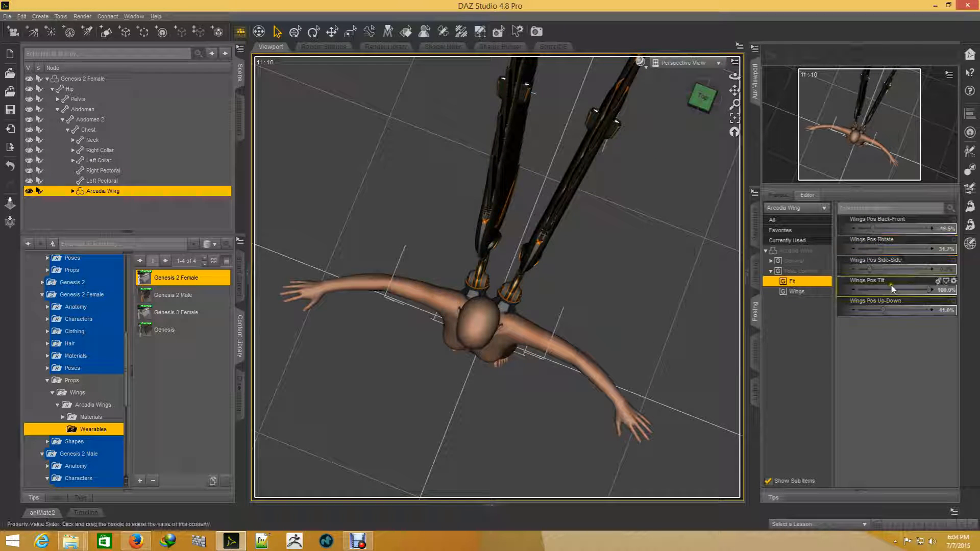
drag(869, 269, 914, 266)
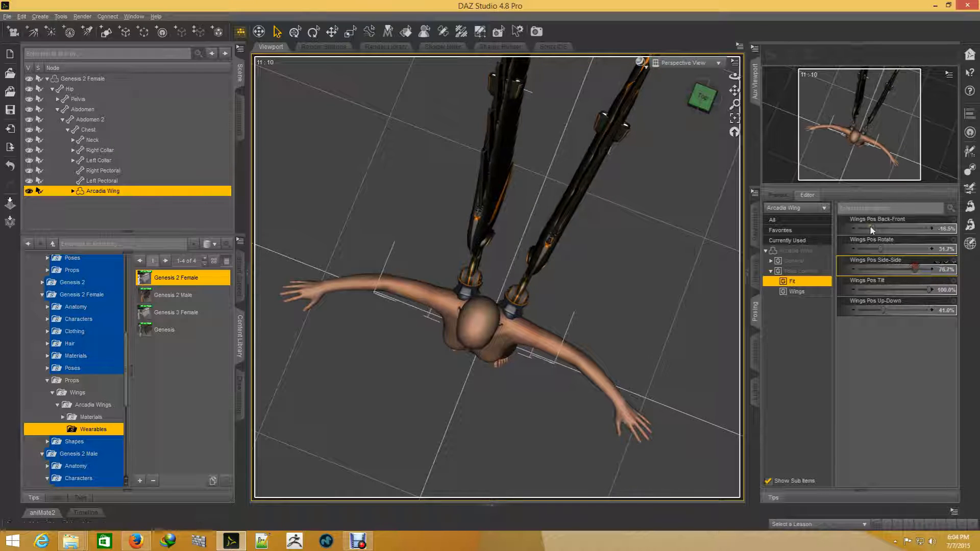
drag(708, 103, 739, 97)
drag(486, 256, 468, 270)
alt+drag(510, 204, 741, 169)
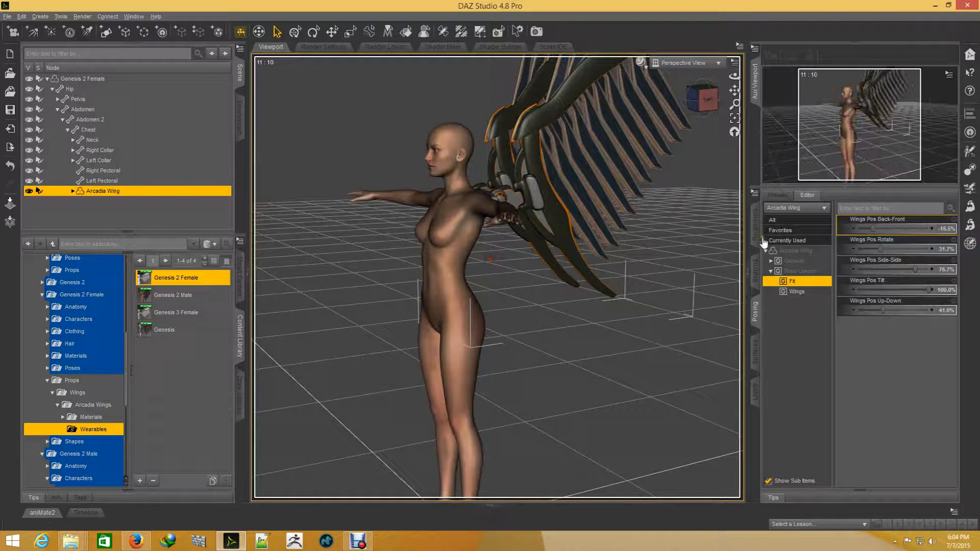
- In the Wings pose controls, try out folding the wings completely with Wings Fold, BladesBot Fold and BladesTop Fold at 100%
click(797, 292)
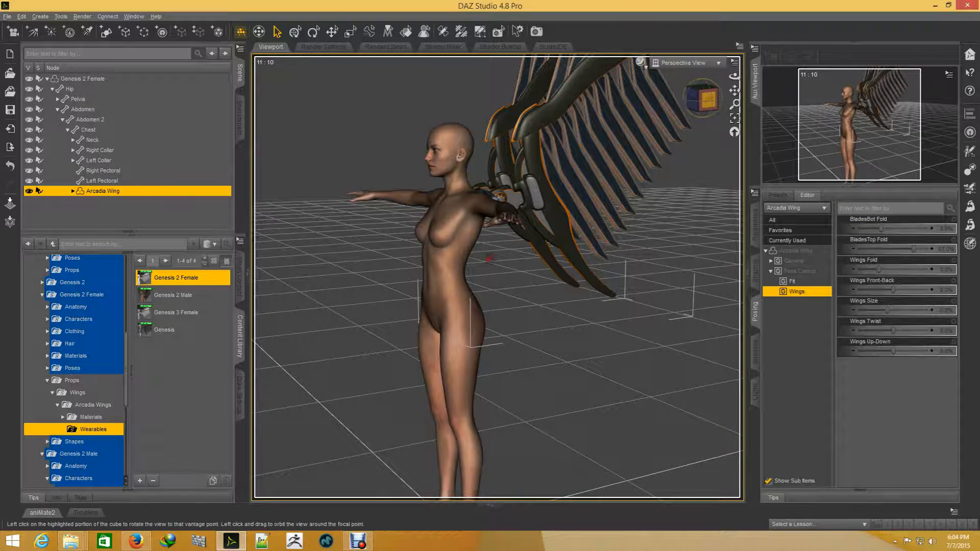
click(704, 100)
drag(705, 100, 653, 161)
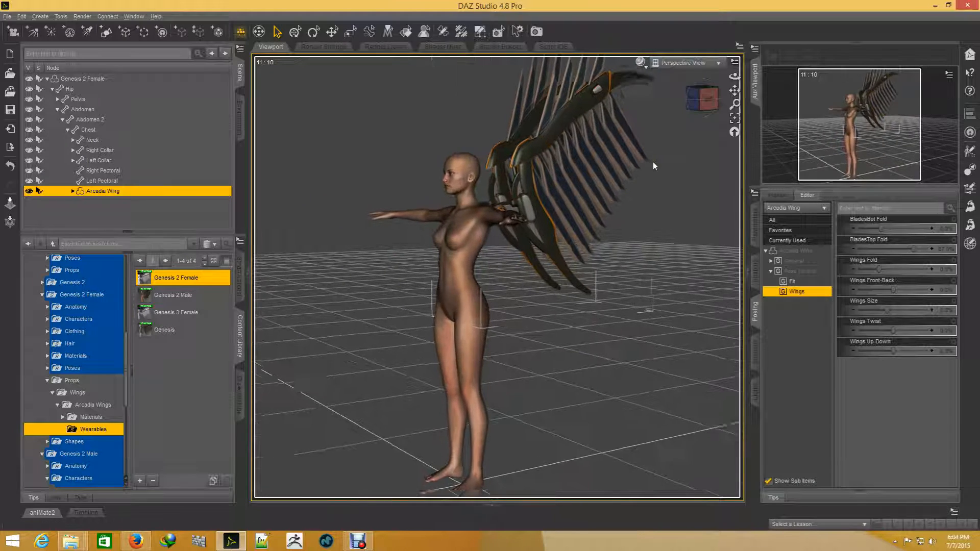
right_drag(735, 89, 672, 142)
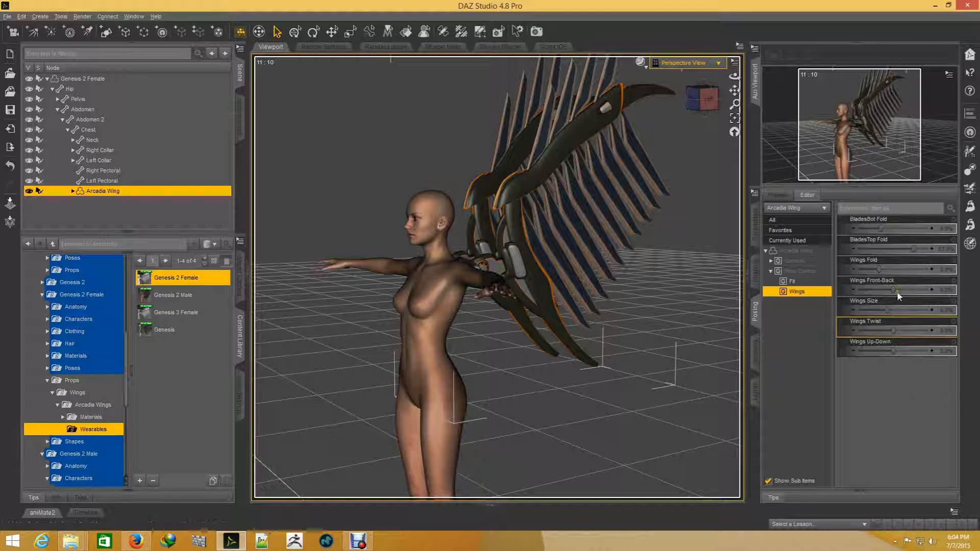
drag(878, 269, 934, 269)
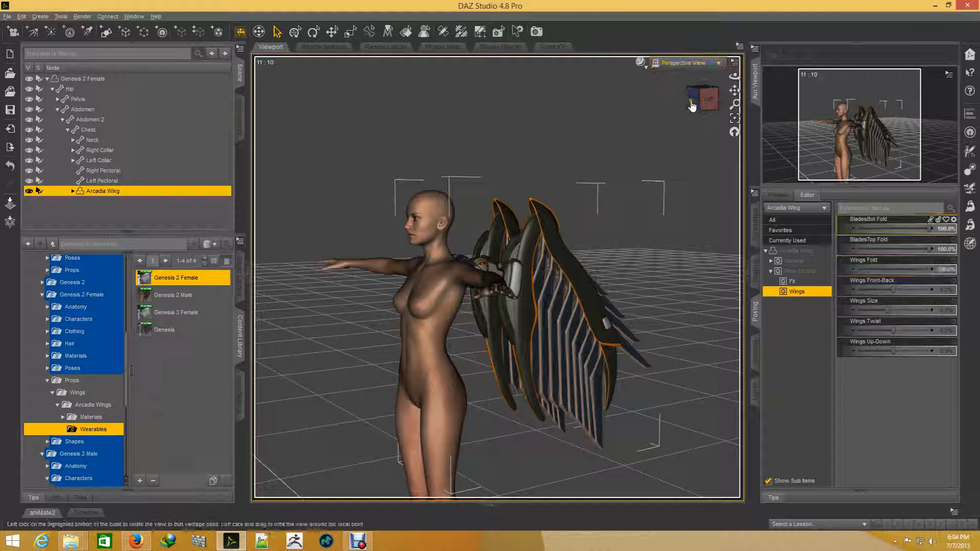
drag(715, 119, 936, 125)
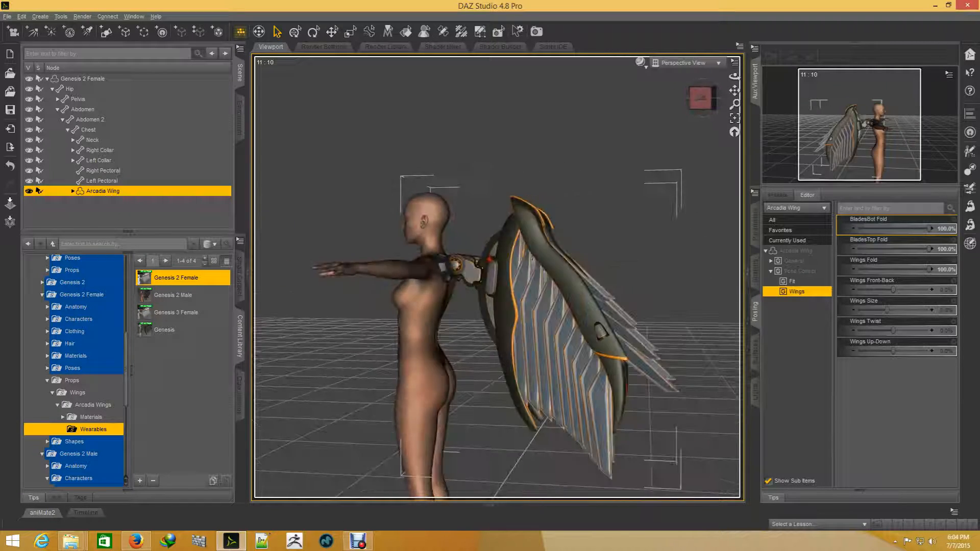
drag(703, 105, 703, 104)
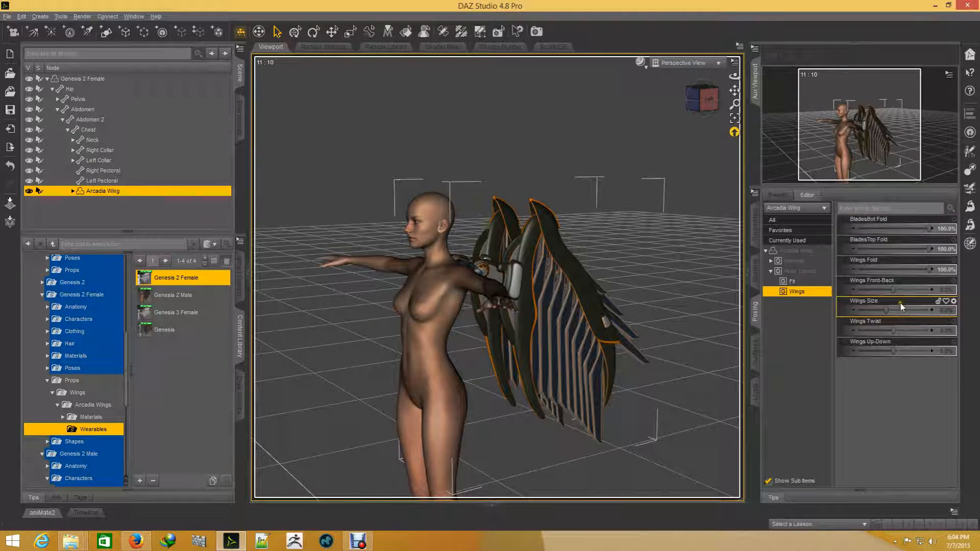
- Set Wings Front-Back to 5% and, after trying 100%, Wings Up-Down to about 10.8%
mouse_move(894, 289)
mouse_down()
mouse_move(959, 280)
mouse_move(886, 291)
mouse_move(959, 288)
mouse_move(895, 289)
mouse_up()
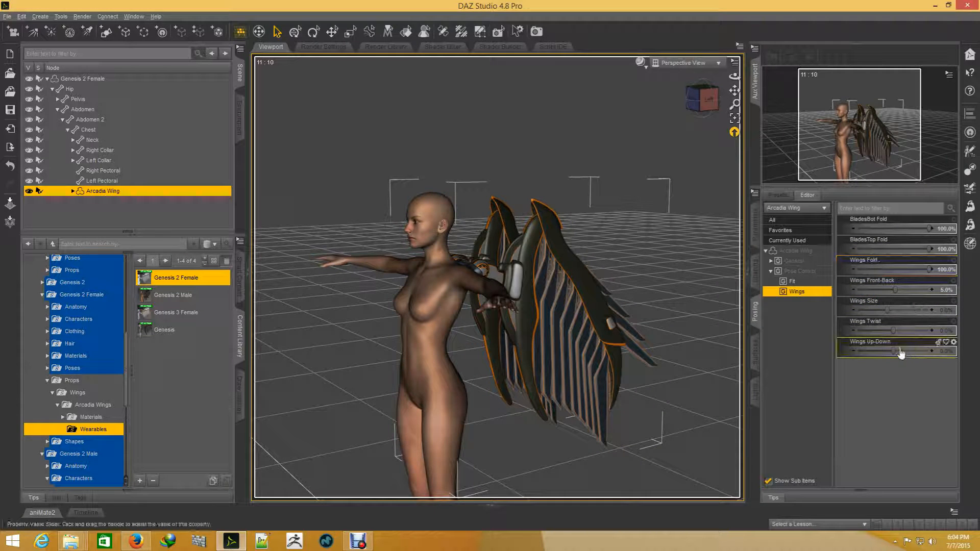
drag(891, 351, 918, 352)
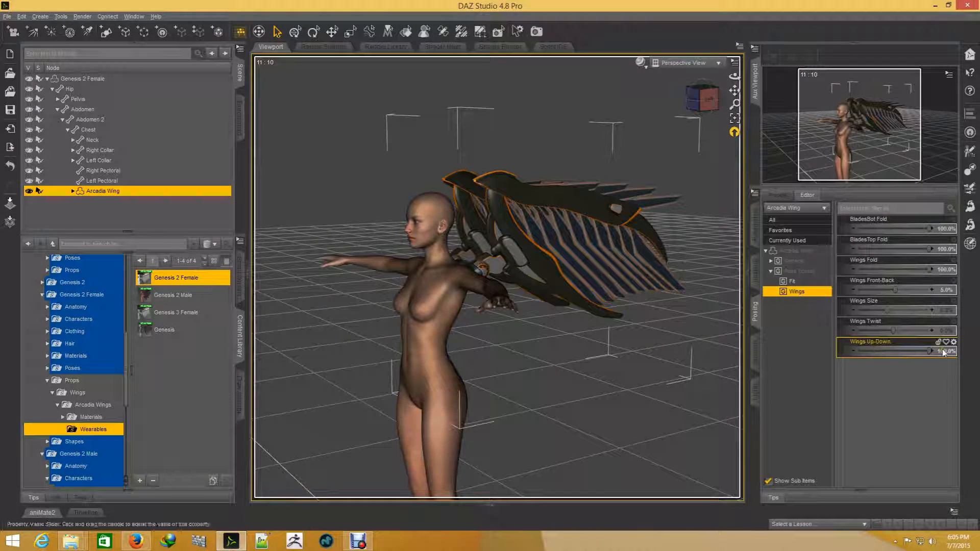
drag(925, 350, 901, 351)
- Try out Wings Size at -100% and 140%, and inspect the enlarged wings and their attachment from several angles
drag(885, 310, 843, 318)
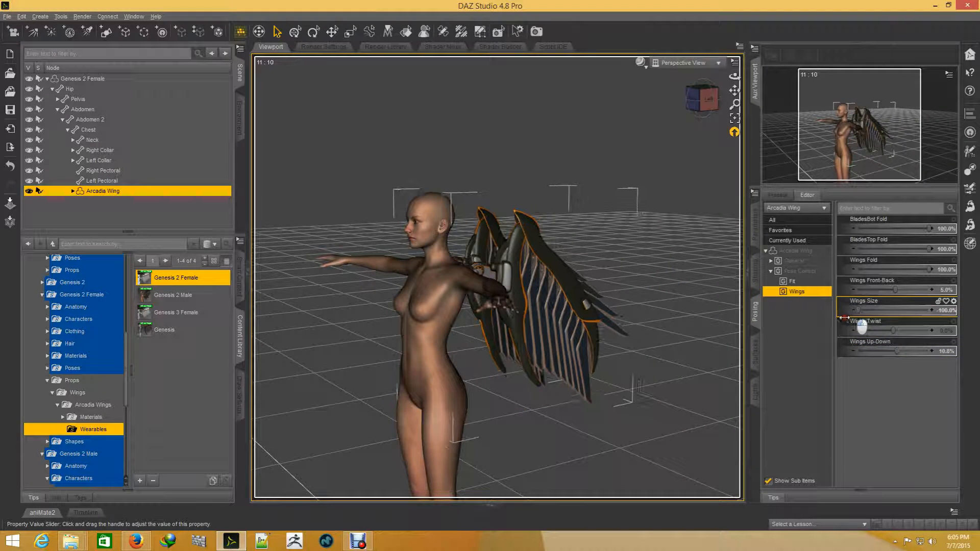
key(ctrl+z)
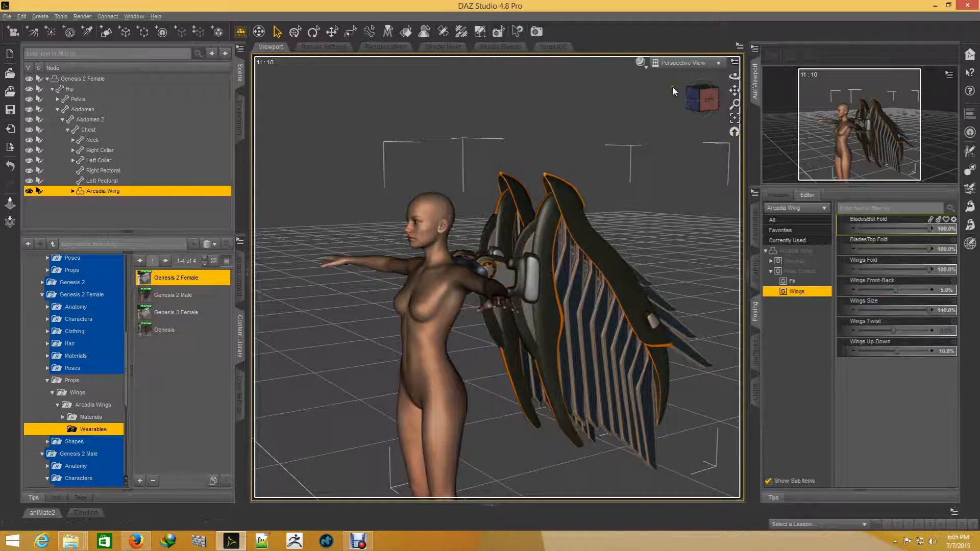
click(709, 102)
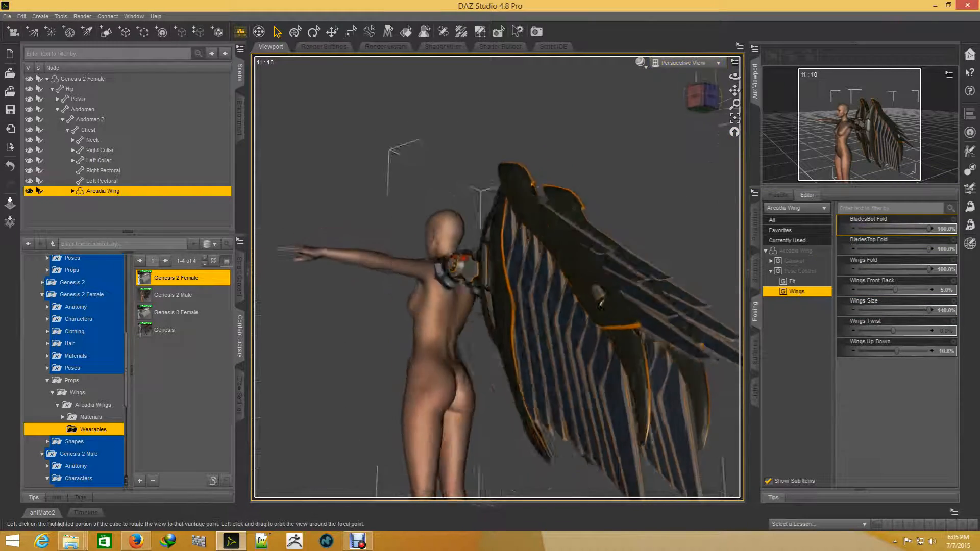
drag(706, 100, 729, 168)
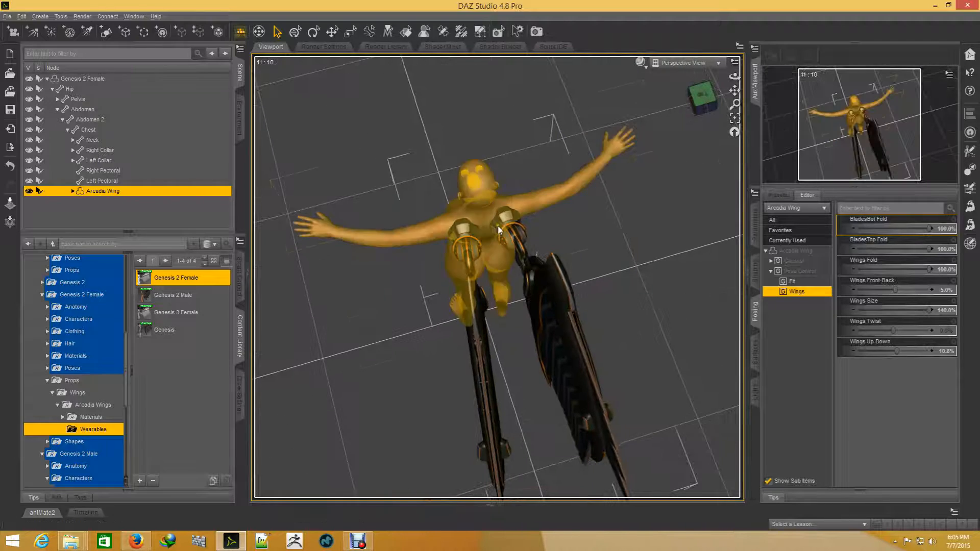
scroll(466, 202, up, 4)
drag(701, 100, 759, 34)
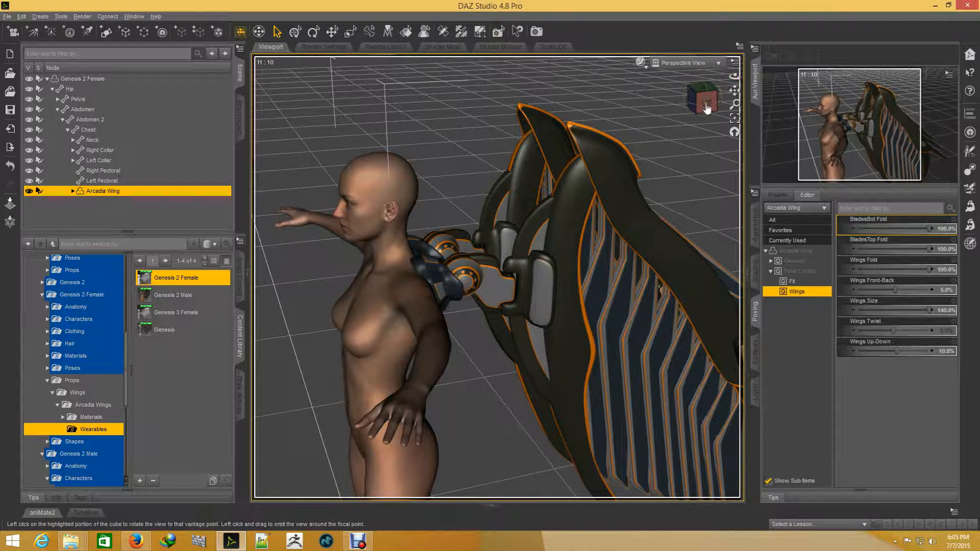
drag(710, 106, 720, 127)
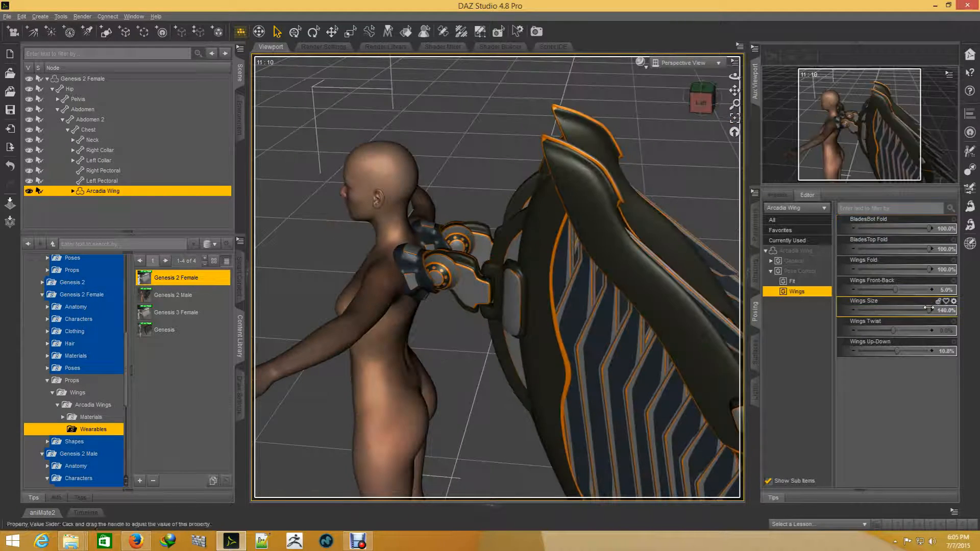
- Reset Wings Size and Wings Fold to 0
drag(928, 310, 894, 311)
text(0)
key(Return)
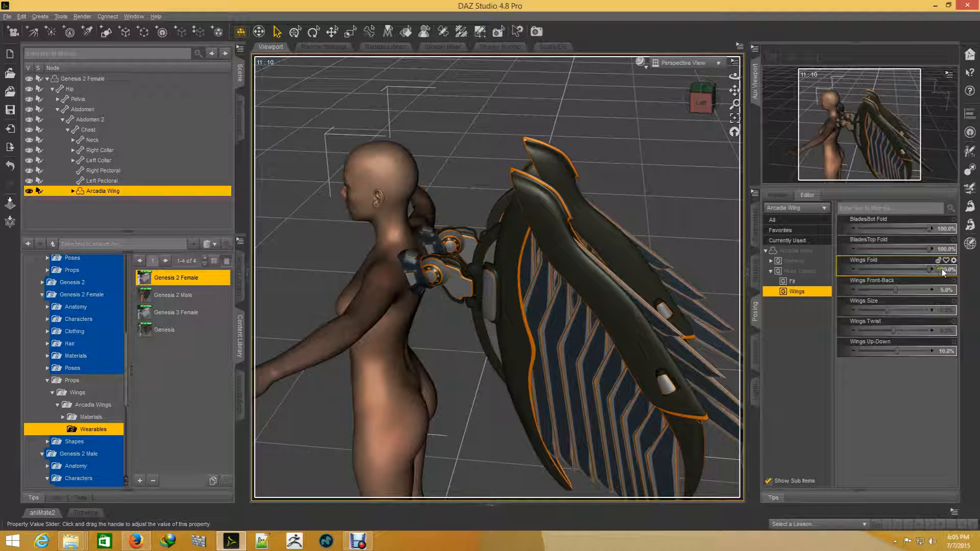
text(0)
key(Return)
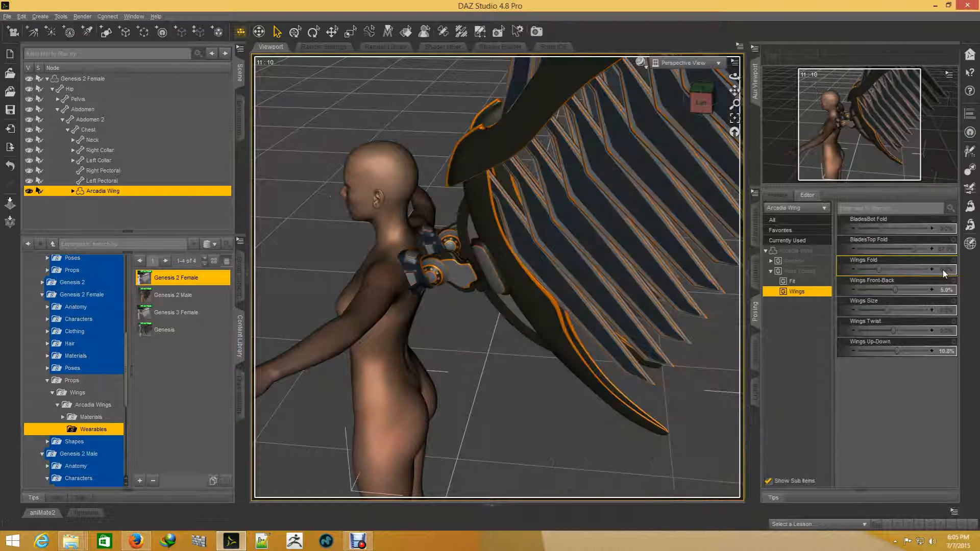
- Try out BladesTop Fold and BladesBot Fold with the whole figure in view, and undo the changes
scroll(467, 270, down, 5)
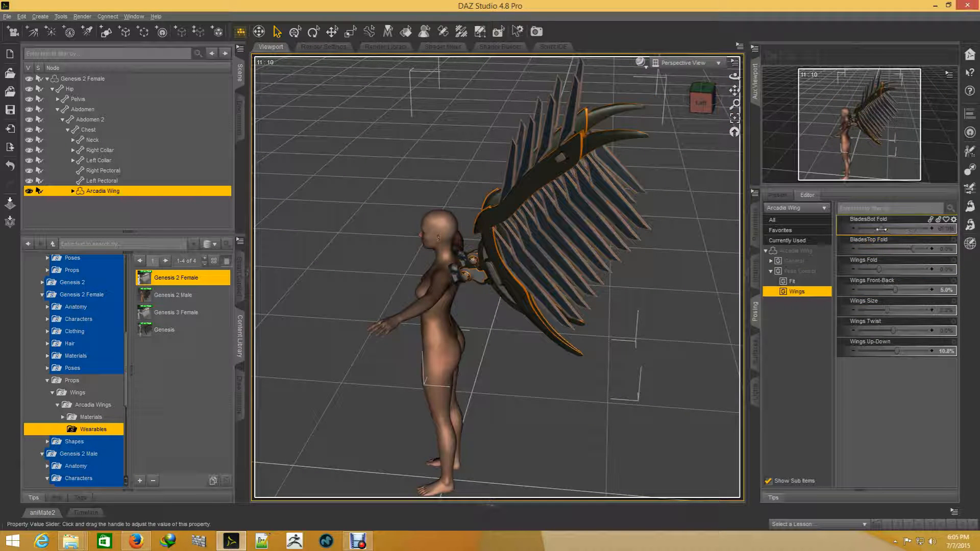
mouse_move(913, 249)
mouse_down()
mouse_move(828, 255)
mouse_move(936, 255)
mouse_move(867, 260)
mouse_move(913, 264)
mouse_up()
drag(882, 228, 830, 259)
drag(771, 273, 877, 246)
key(ctrl+z)
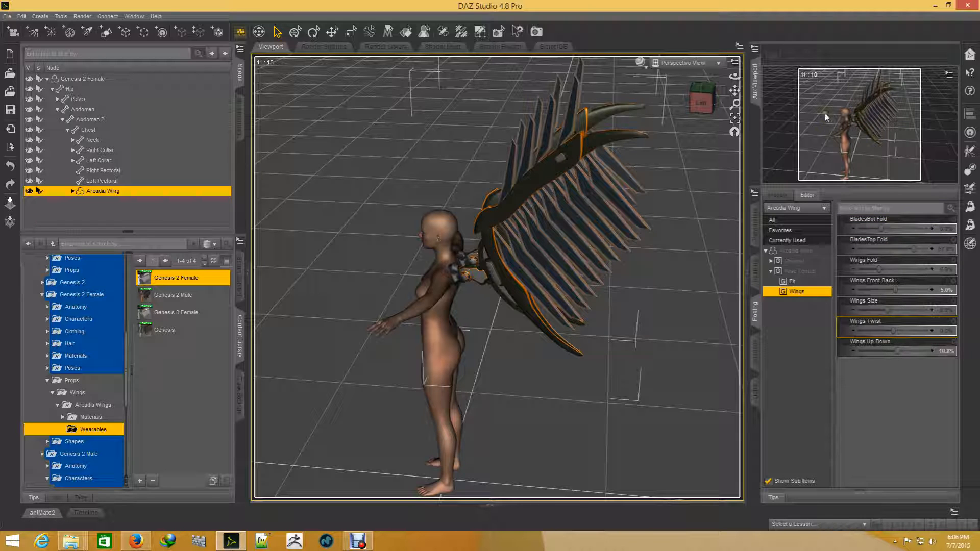
- Try out Wings Twist at -100% in a front view of the figure, and undo it
click(709, 104)
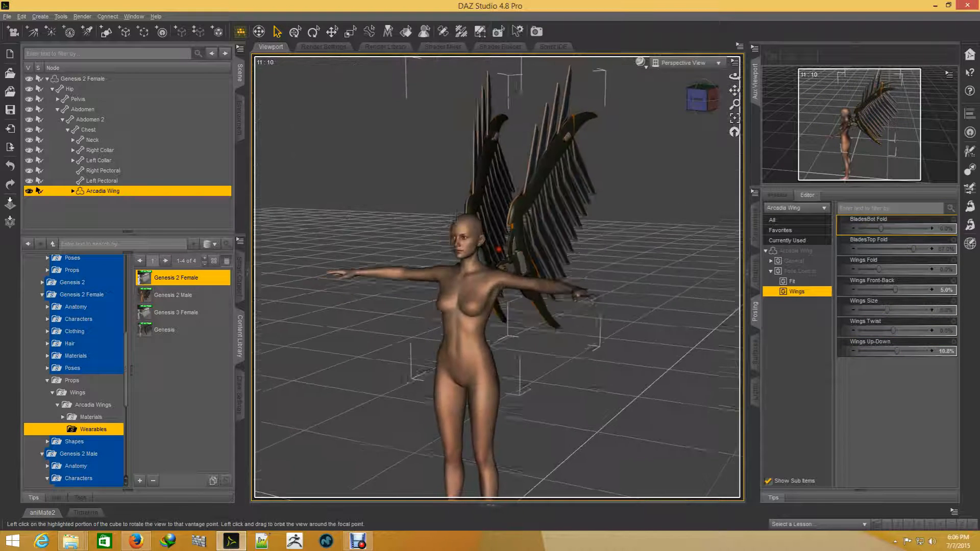
drag(893, 331, 839, 346)
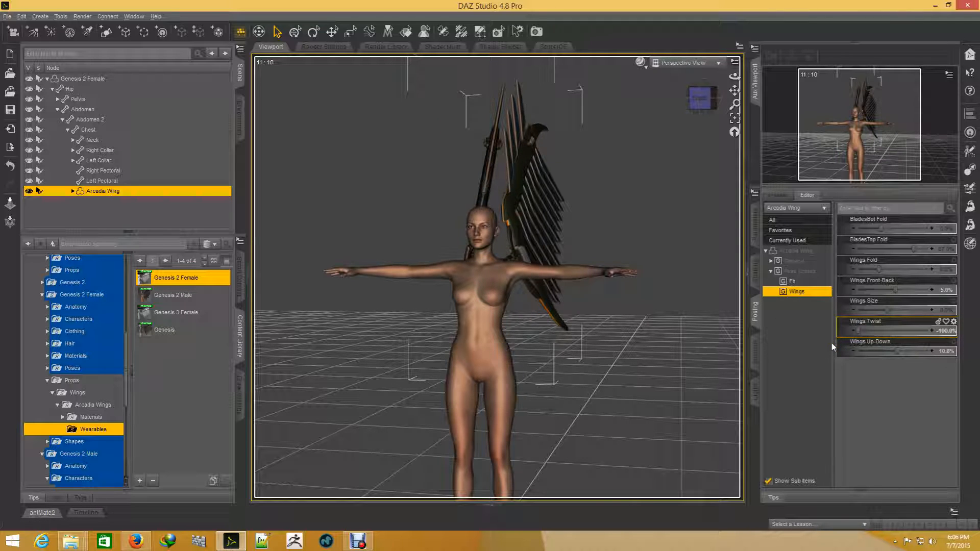
key(ctrl+z)
drag(711, 99, 644, 103)
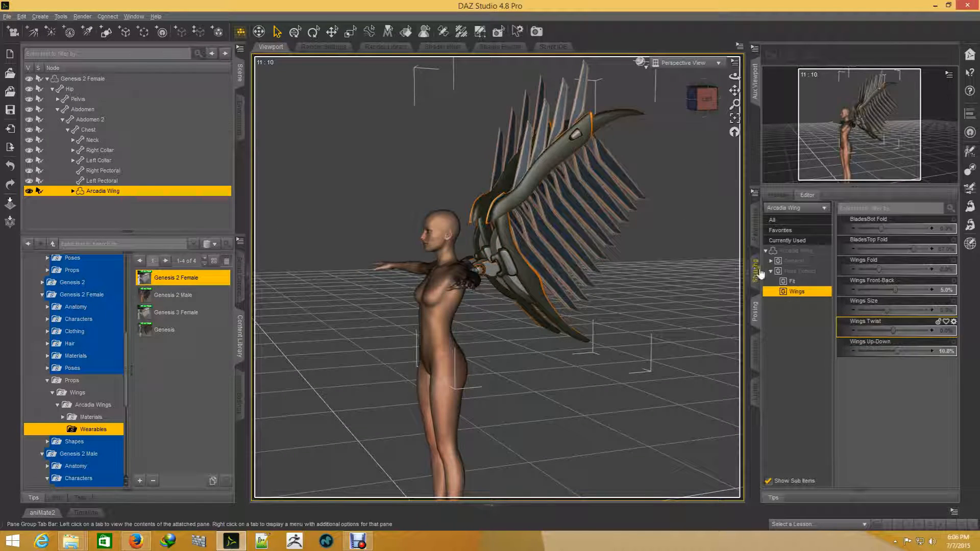
- Look through the wings' shaping morphs, and set Wings Size to 140% in the Wings pose controls
click(755, 270)
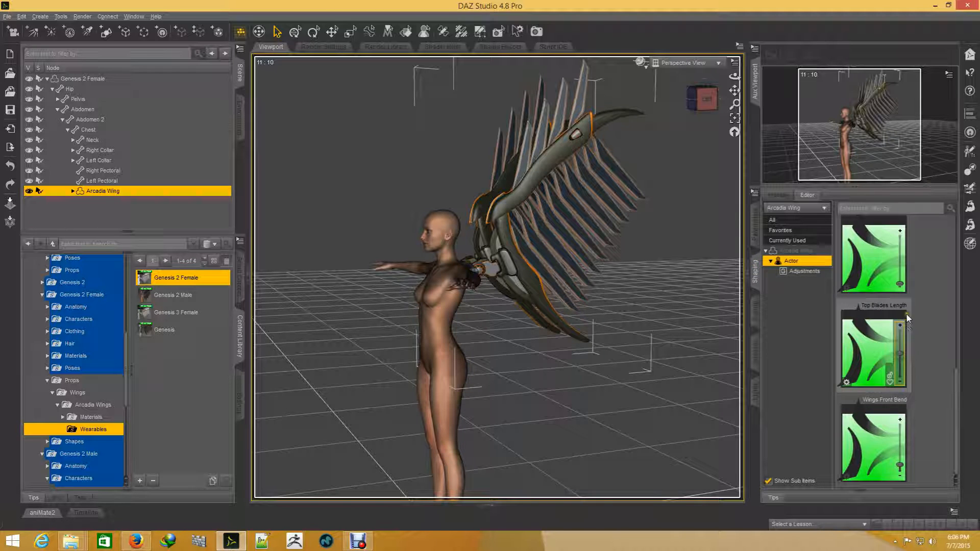
scroll(906, 315, up, 5)
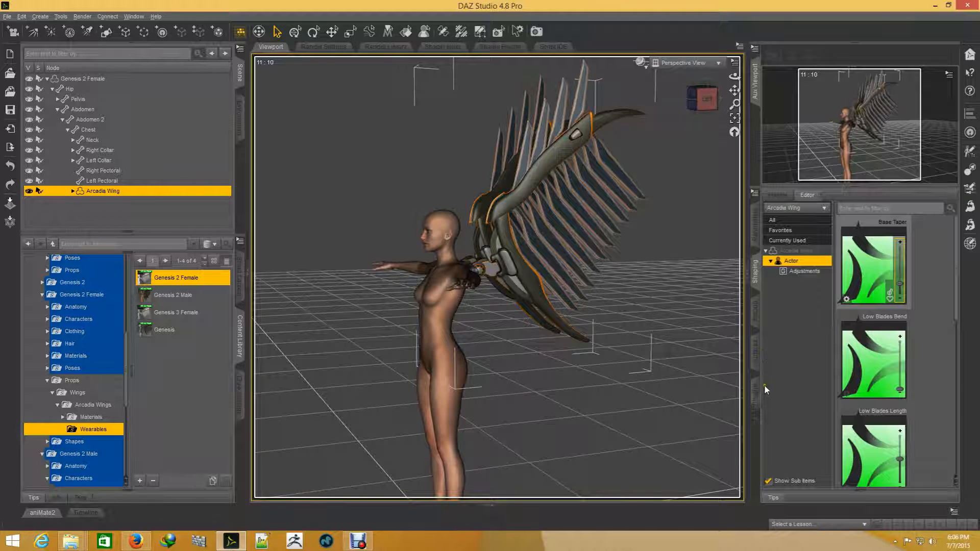
click(757, 316)
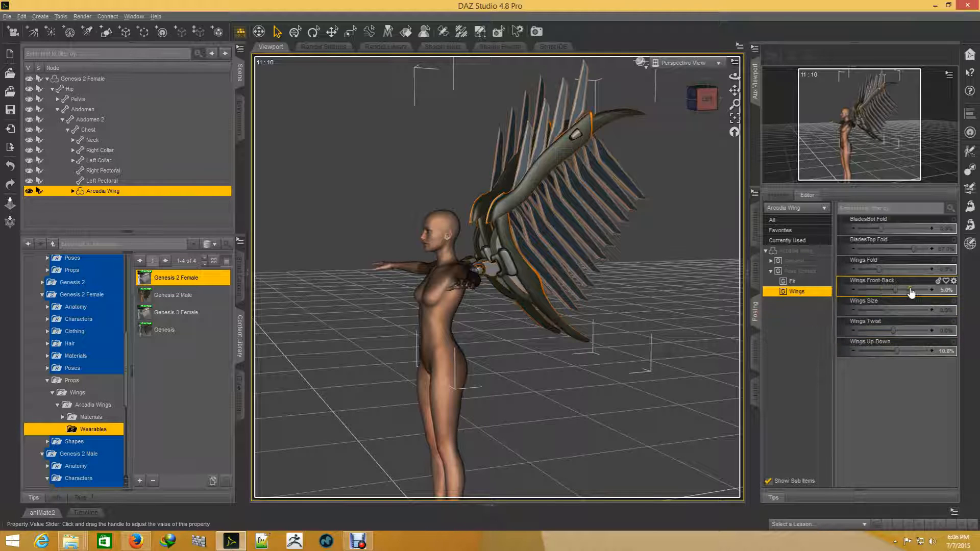
drag(887, 310, 972, 317)
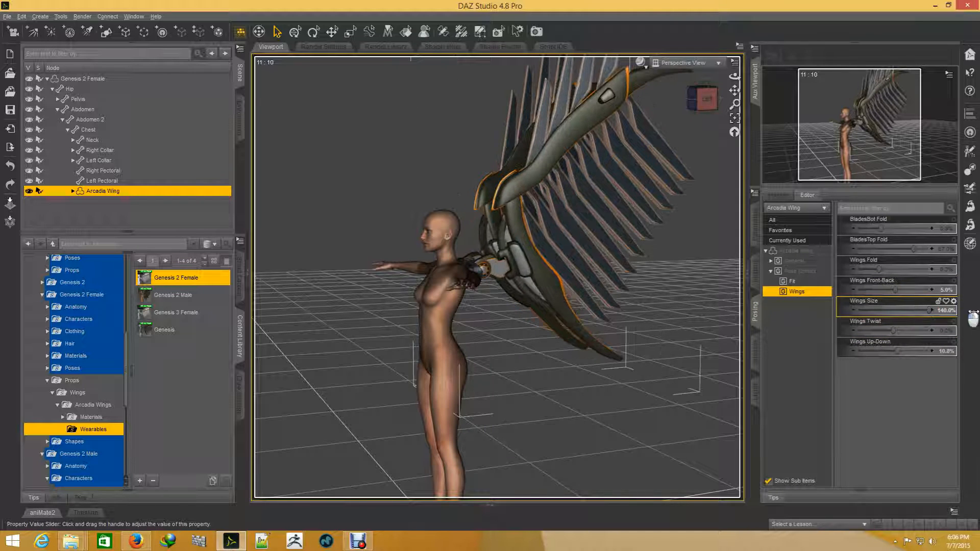
mouse_move(706, 99)
mouse_down()
mouse_move(634, 248)
mouse_move(634, 270)
mouse_move(442, 224)
mouse_move(701, 100)
mouse_up()
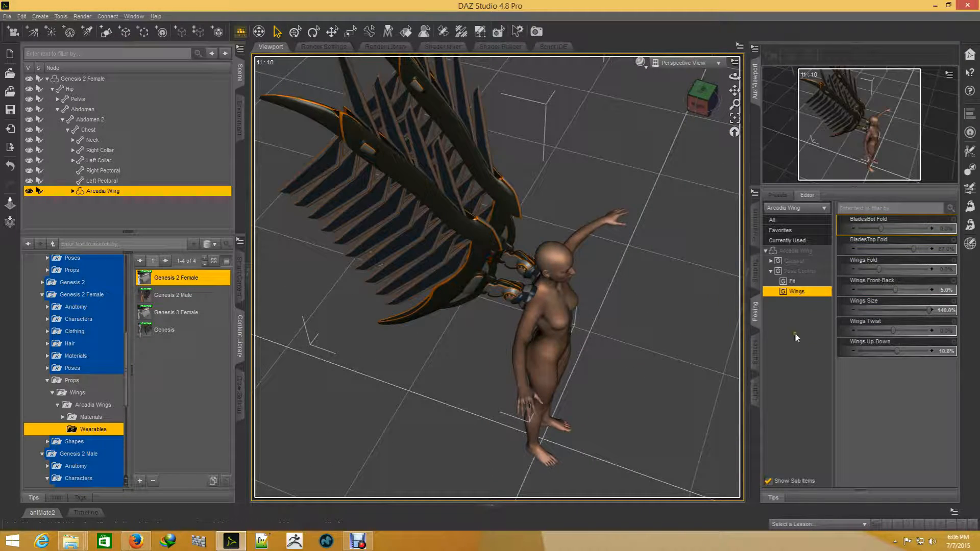
- Try out the Base Taper shaping morph at about 60.7%, examine the wing bases up close, and undo it
click(754, 271)
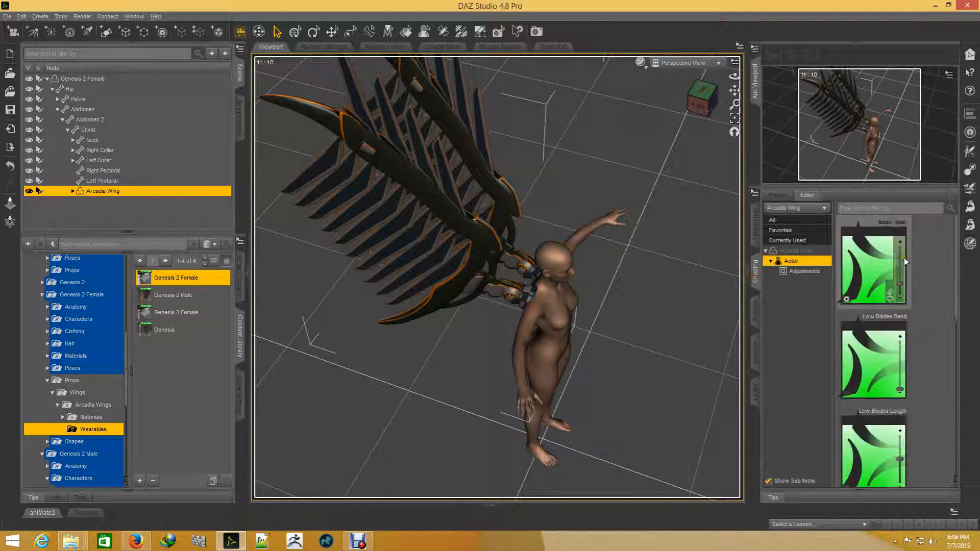
drag(901, 282, 911, 295)
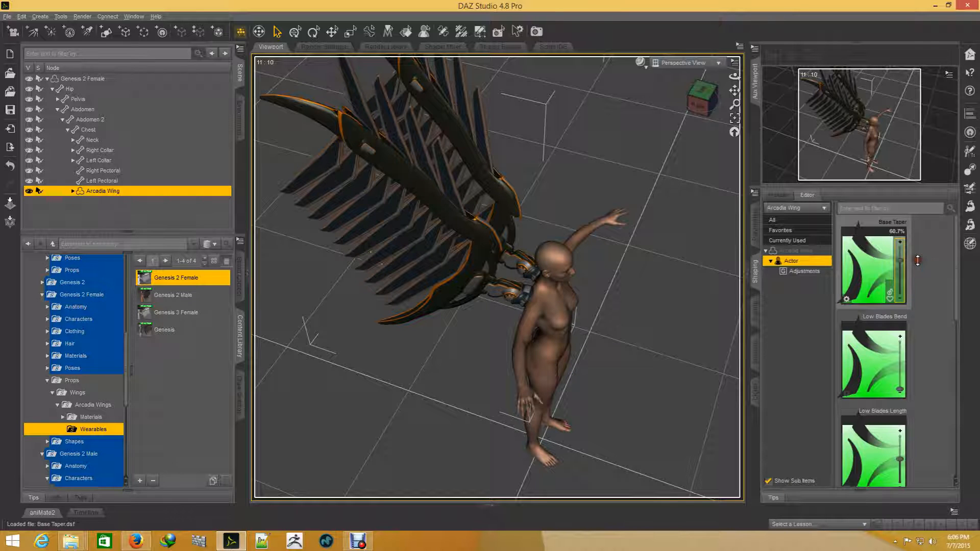
scroll(558, 303, up, 5)
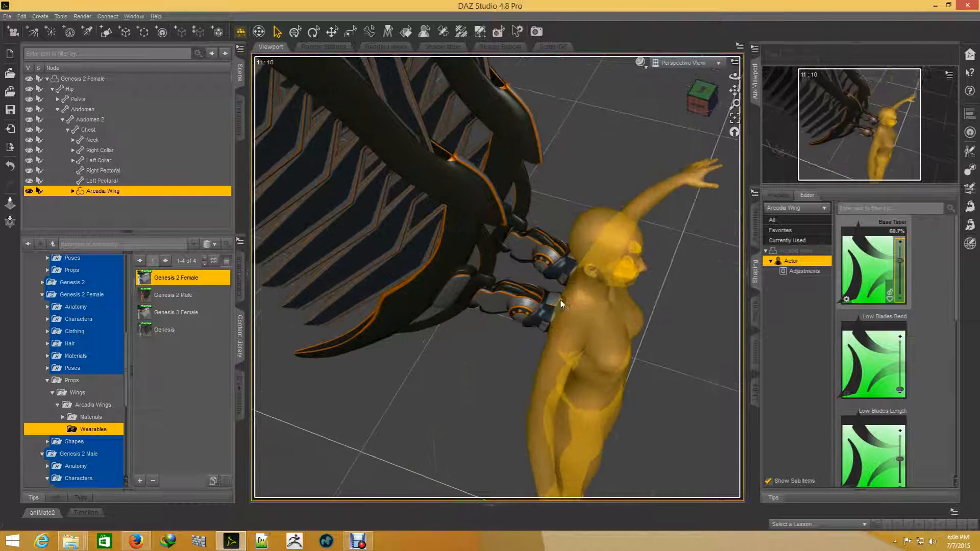
drag(694, 98, 720, 21)
drag(547, 268, 781, 153)
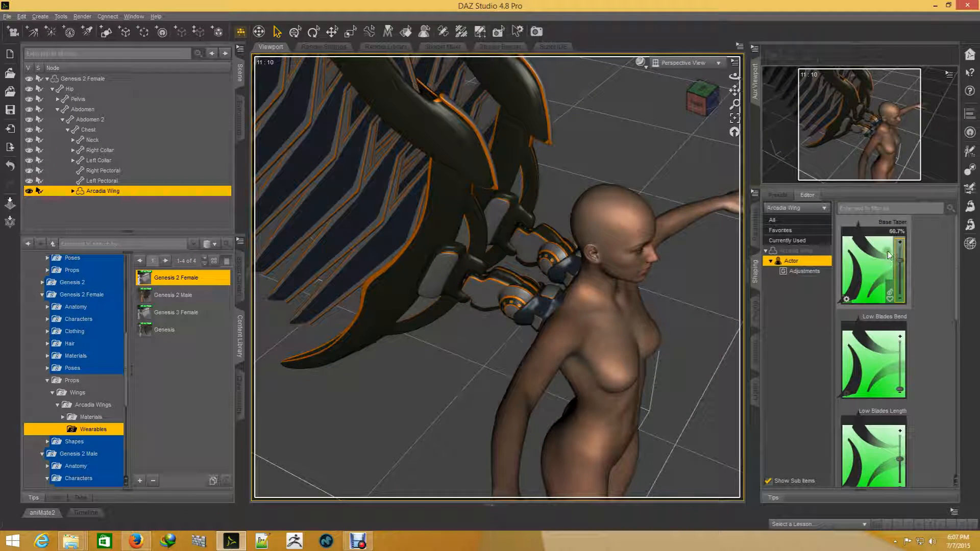
scroll(560, 285, down, 5)
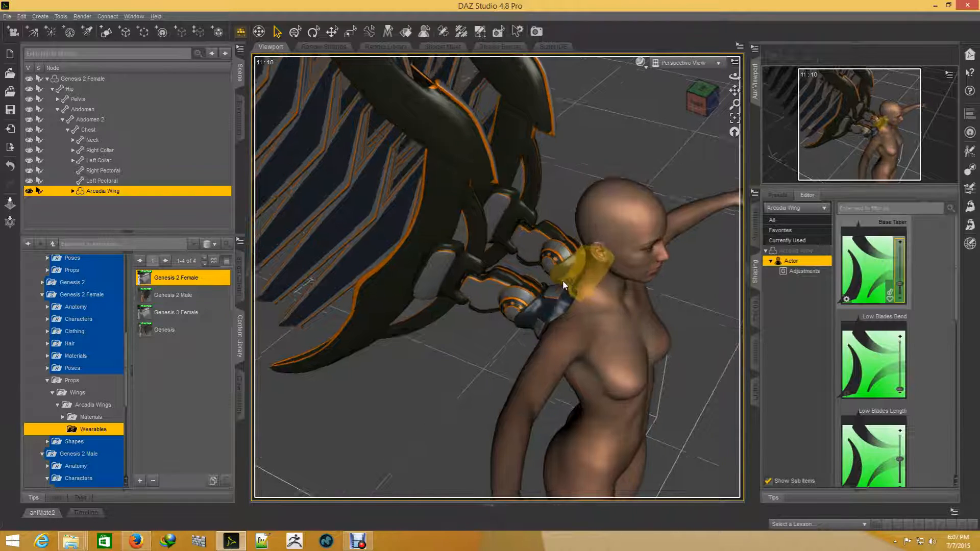
- Try out the Low Blades Bend shaping morph at 100% with the whole figure in a side view
scroll(562, 280, down, 2)
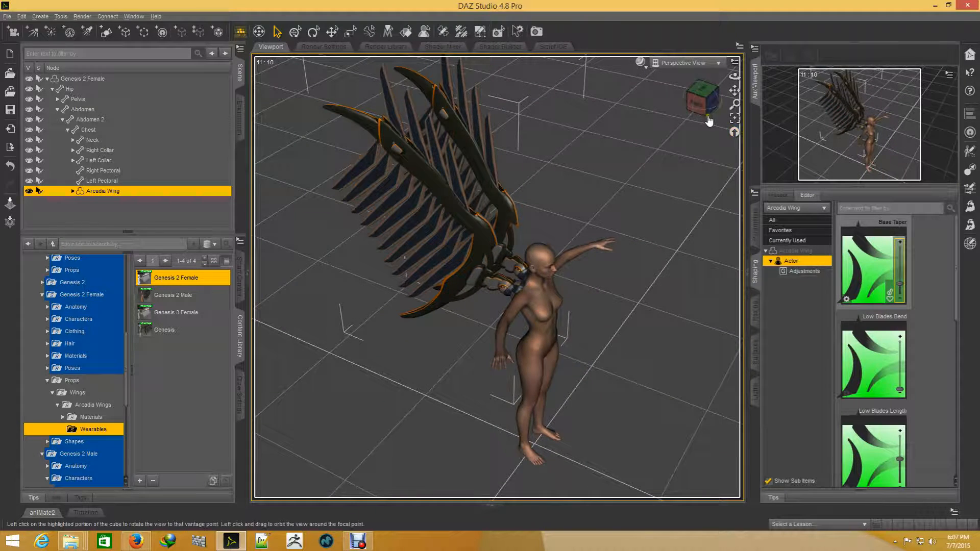
click(699, 99)
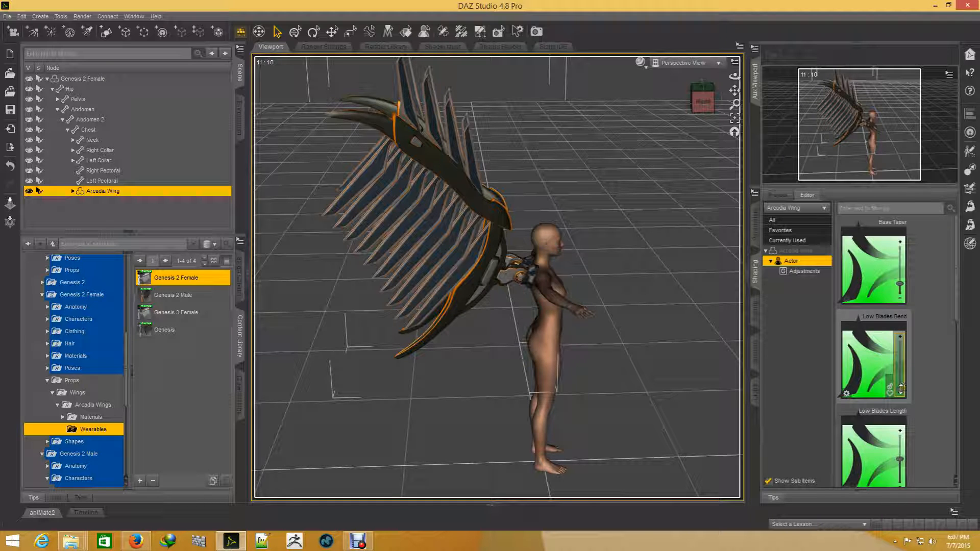
drag(901, 389, 908, 332)
click(703, 100)
drag(746, 113, 712, 138)
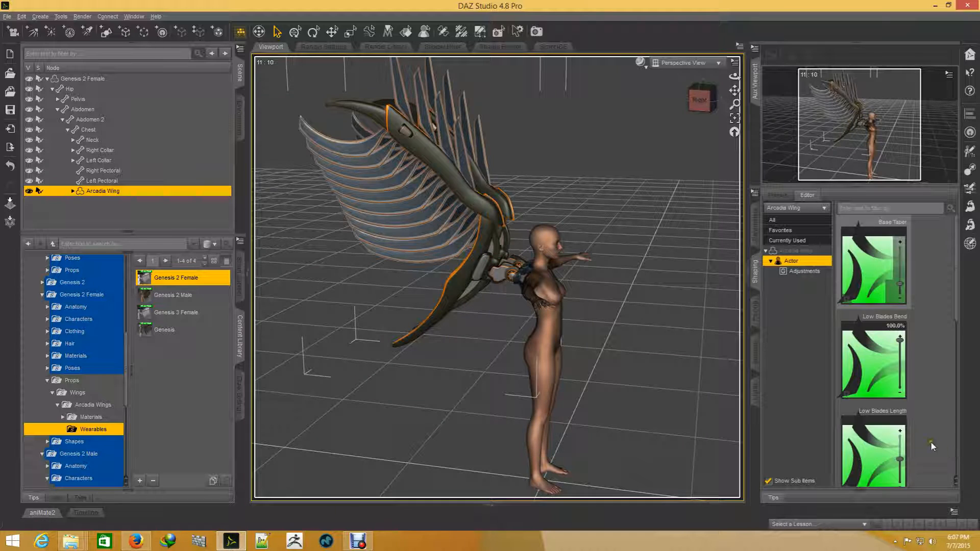
- Try out the Top Blades Bend shaping morph at about 28.1%
scroll(931, 446, down, 4)
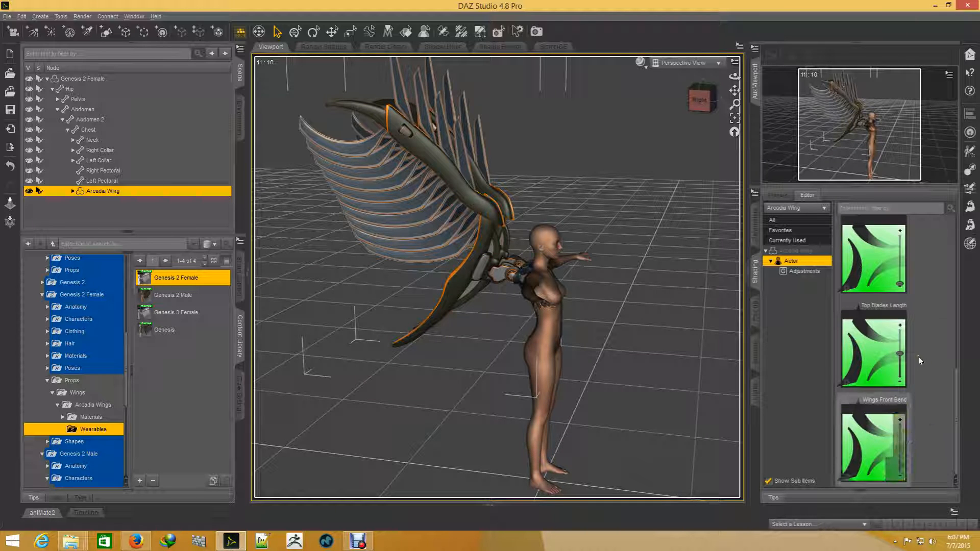
scroll(915, 355, up, 5)
scroll(915, 357, down, 5)
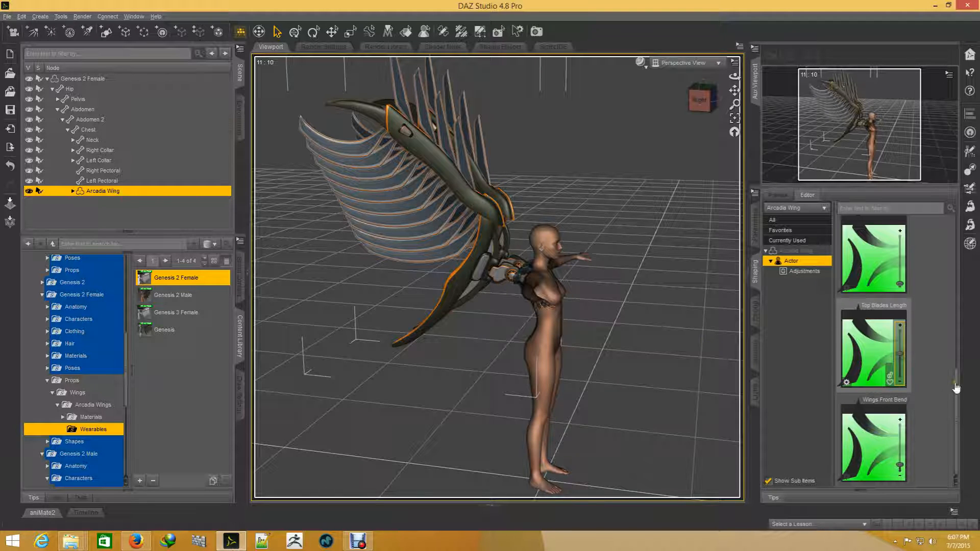
drag(956, 377, 968, 335)
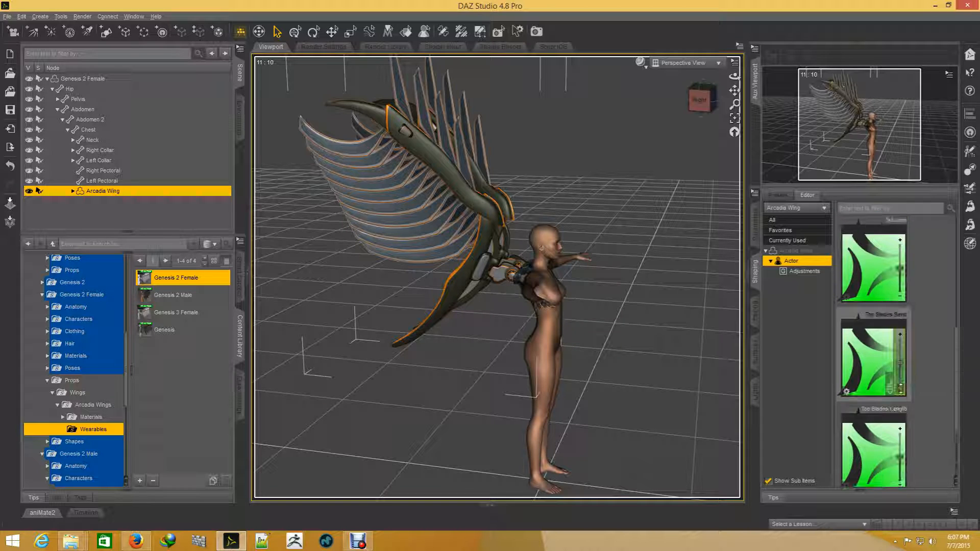
drag(902, 386, 912, 350)
drag(912, 347, 919, 386)
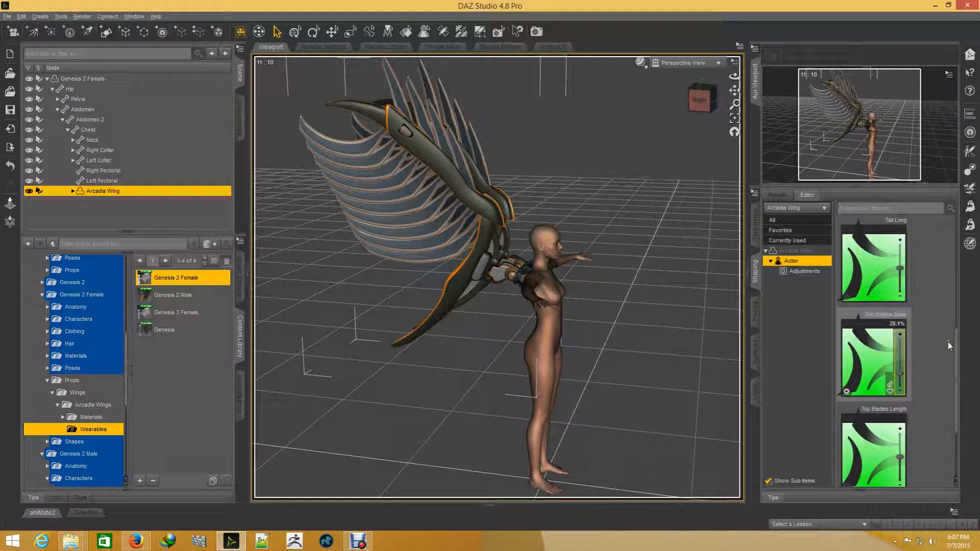
- Try out Tail Long at 100% and Top Blades Length, and reset both morphs along with Top Blades Bend
drag(900, 270, 901, 230)
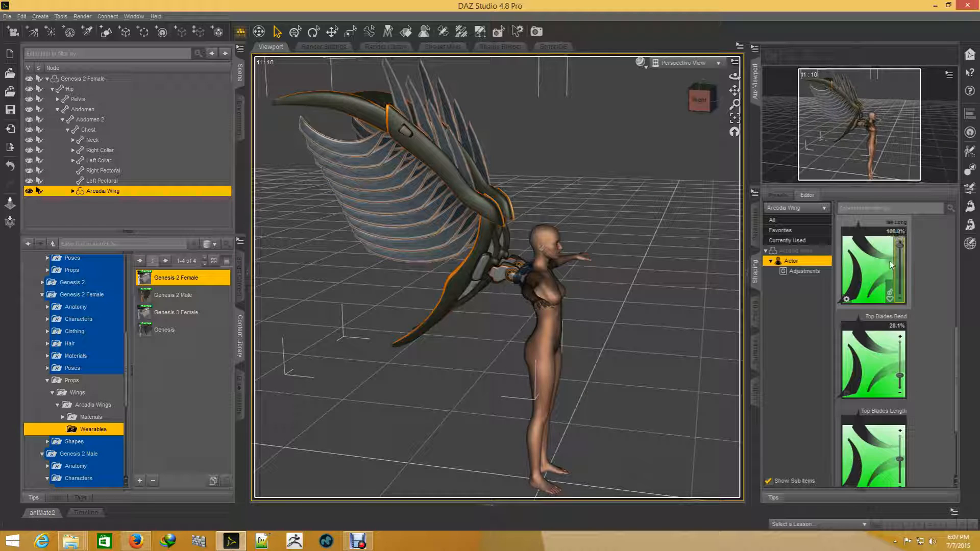
click(878, 255)
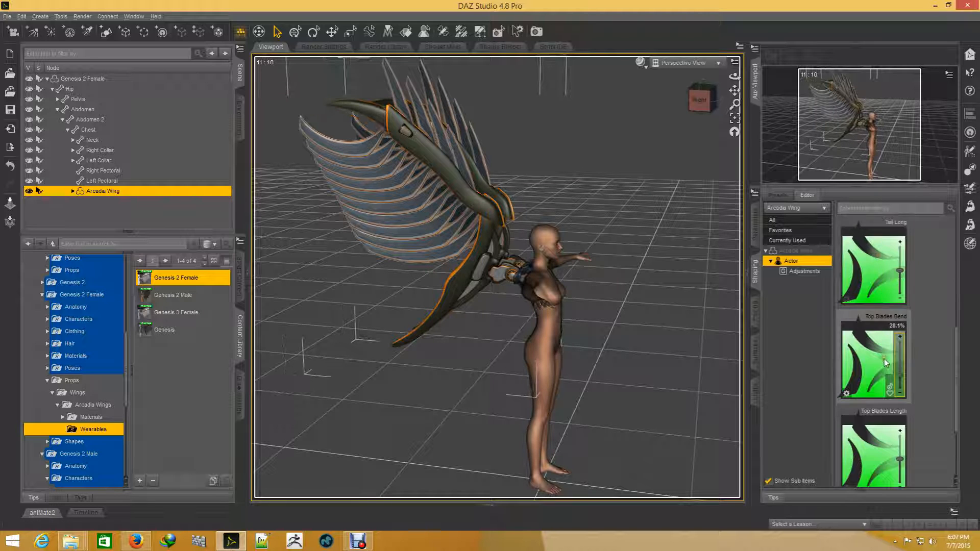
scroll(881, 408, down, 1)
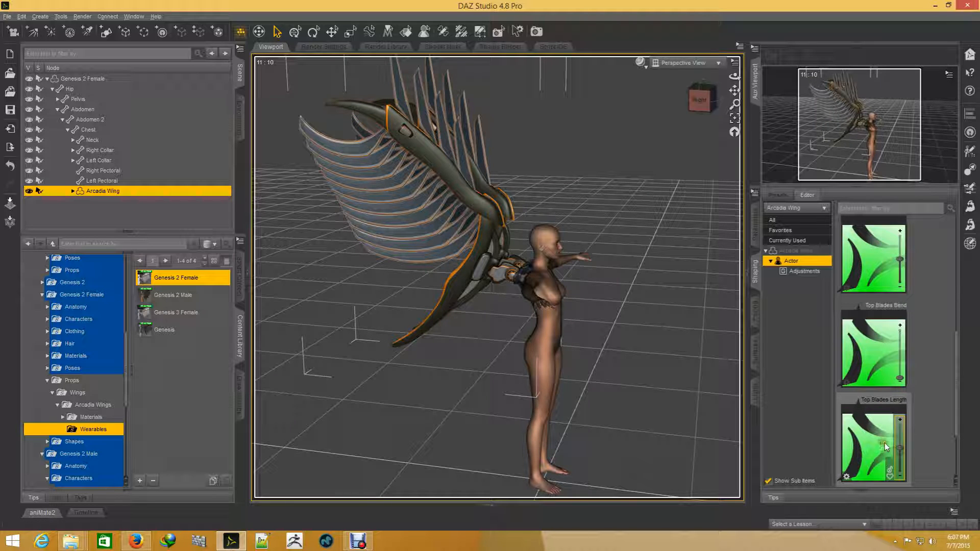
drag(899, 448, 871, 442)
- Try out Low Blades Length at about 64.6%, and reset both Low Blades Length and Low Blades Bend
scroll(951, 414, down, 5)
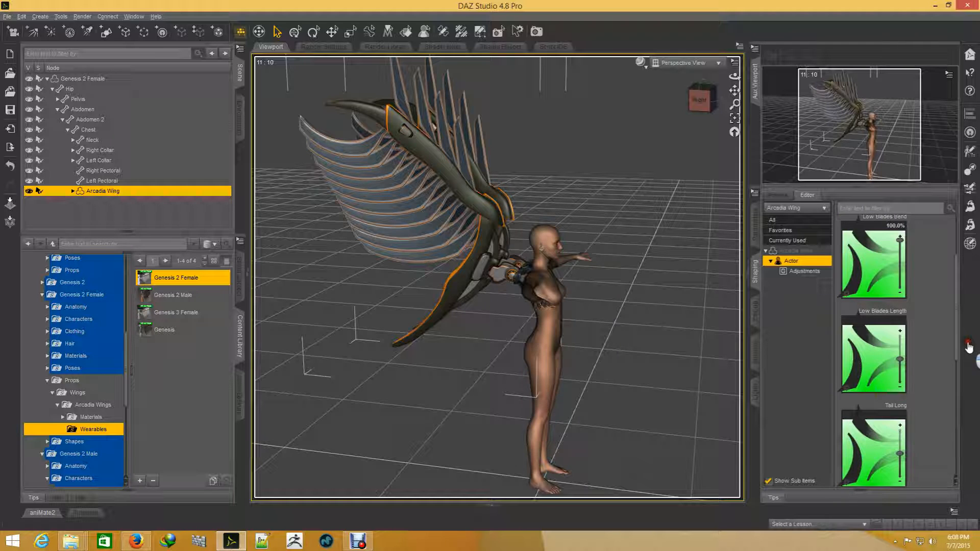
drag(901, 360, 922, 342)
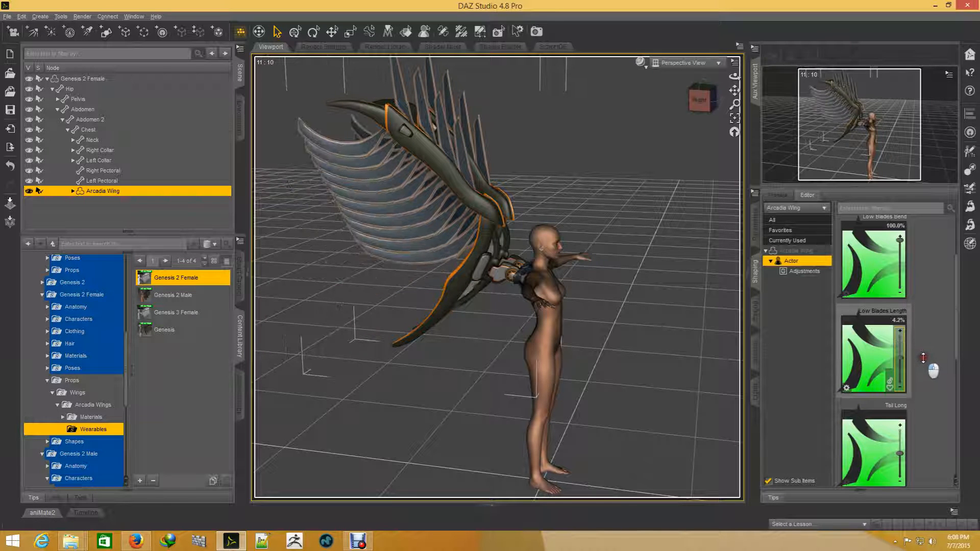
scroll(887, 273, up, 1)
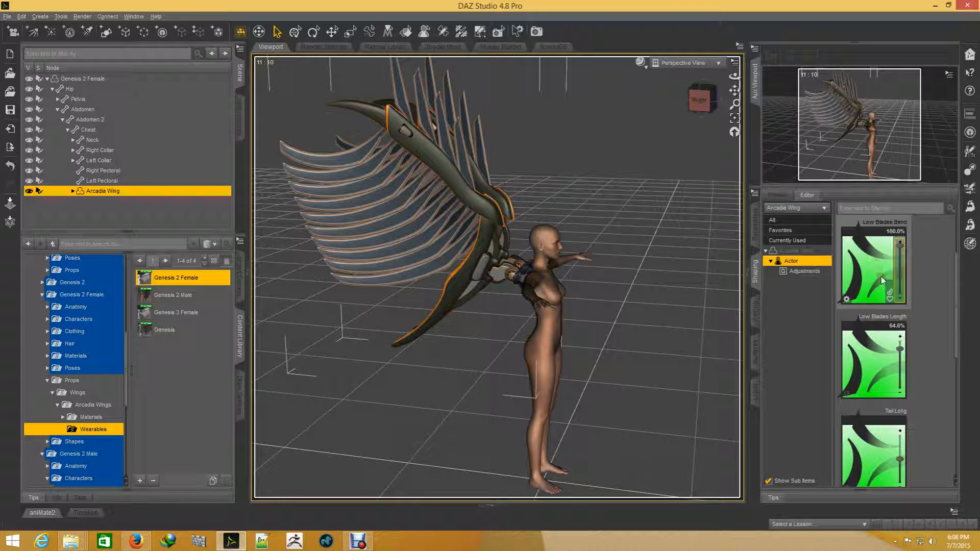
click(870, 267)
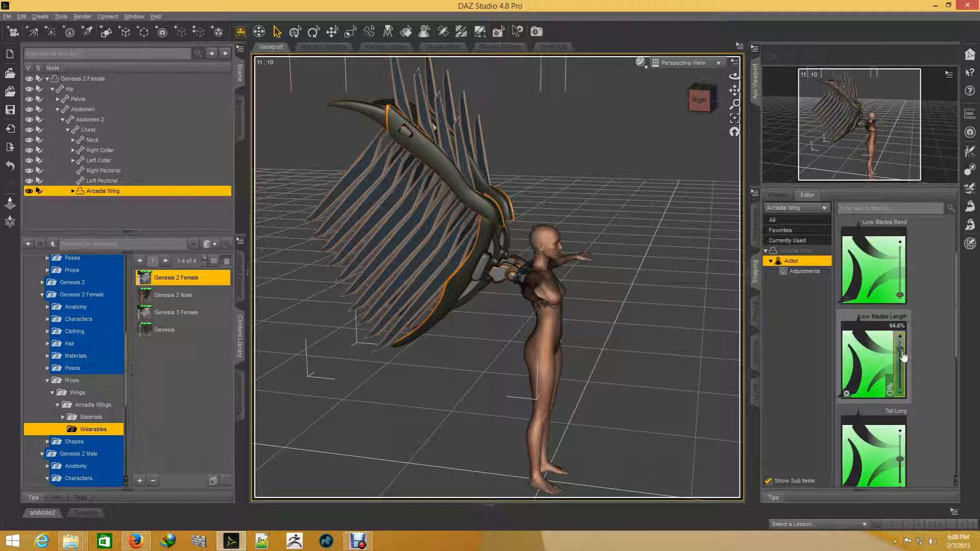
drag(900, 349, 872, 353)
- Set the Wings Front Bend shaping morph to 100%
drag(957, 352, 958, 468)
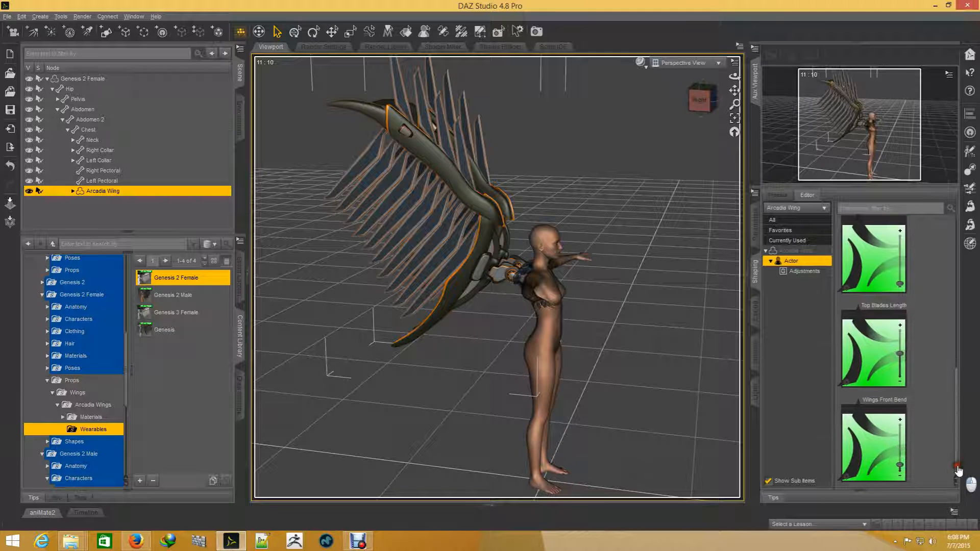
drag(899, 464, 907, 322)
- Try out the Top Blades Length and Low Blades Length morphs, and undo the changes
drag(900, 356, 901, 378)
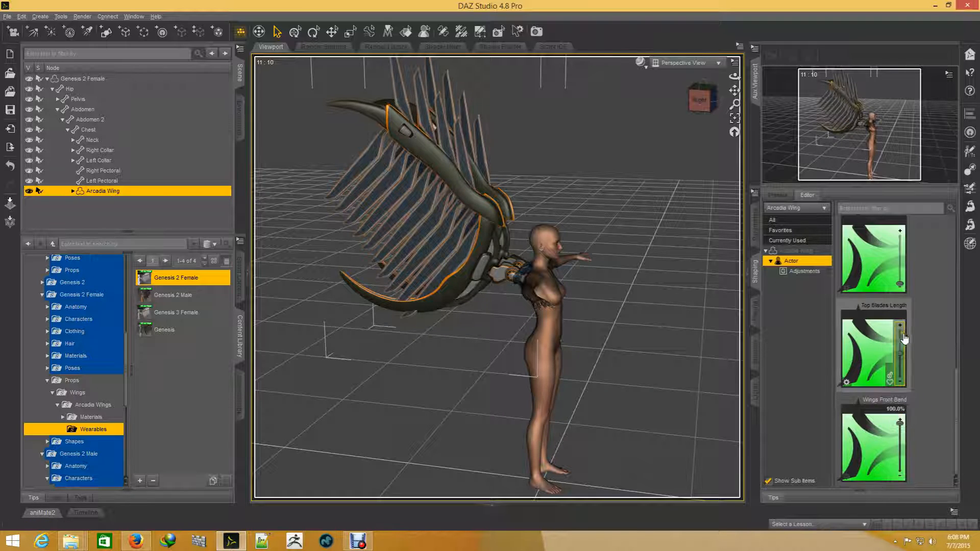
scroll(904, 337, up, 5)
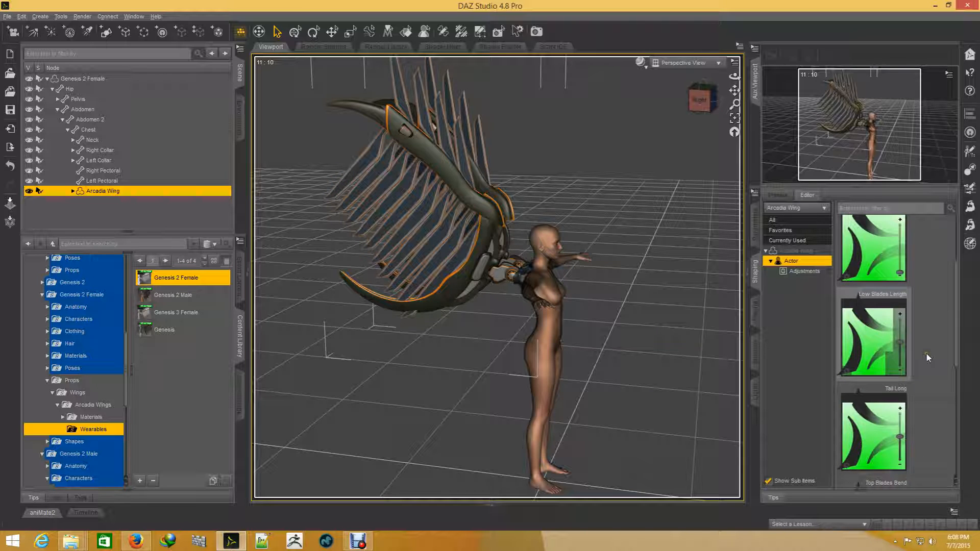
drag(901, 342, 906, 348)
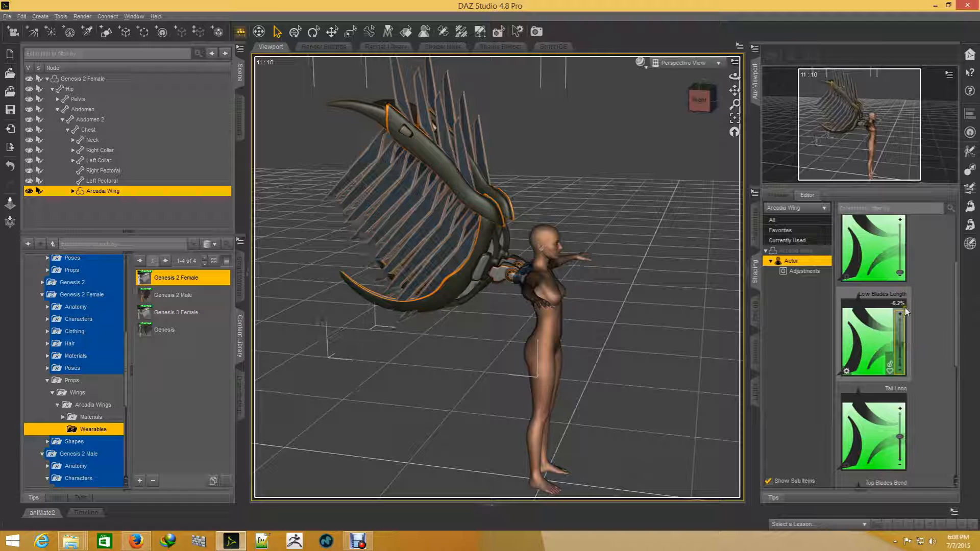
scroll(892, 333, up, 2)
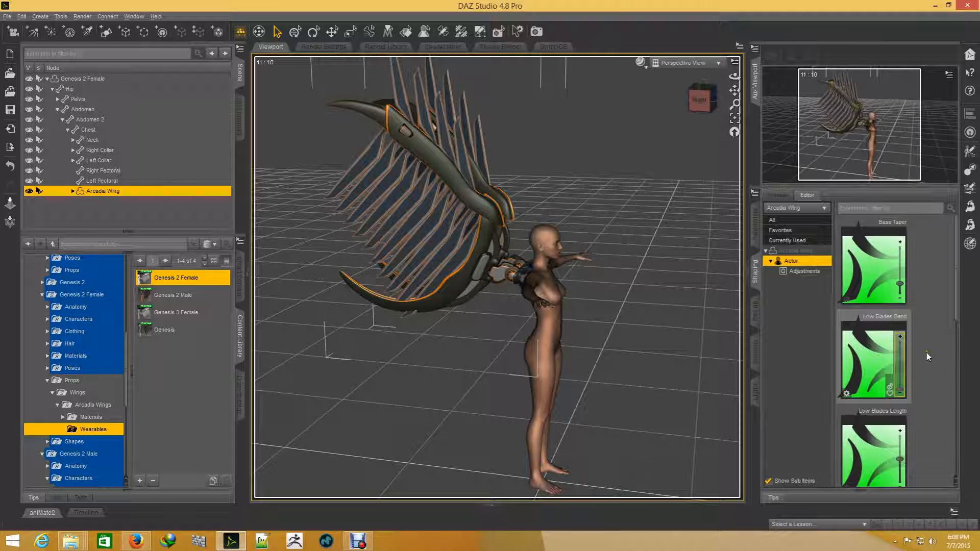
- Set Low Blades Bend to about 77.1% and adjust Low Blades Length slightly
drag(900, 386, 905, 351)
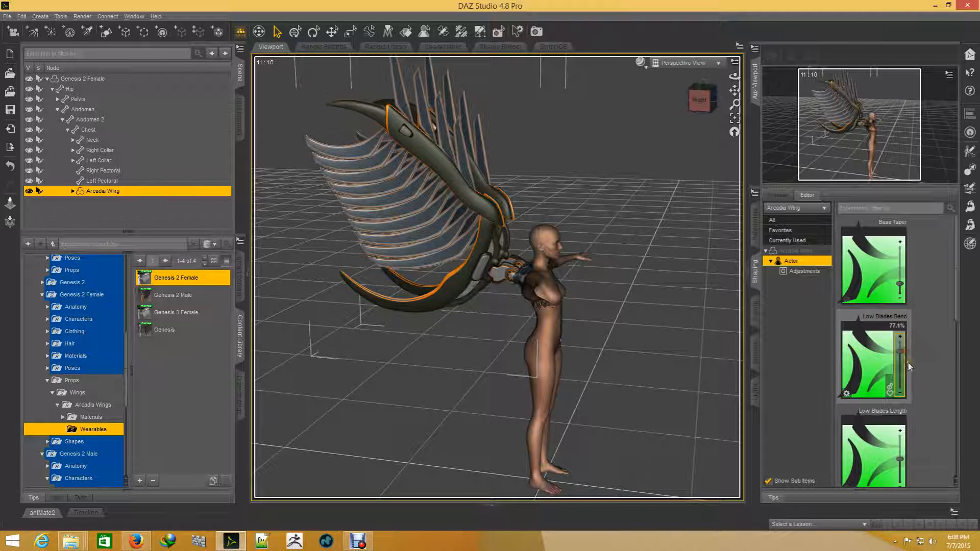
scroll(901, 439, down, 1)
drag(901, 443, 902, 440)
- Set the Top Blades Bend shaping morph to 50% with the figure seen from a low three-quarter side view
click(700, 98)
mouse_move(701, 98)
mouse_down()
mouse_move(666, 114)
mouse_move(589, 94)
mouse_move(701, 102)
mouse_up()
click(701, 98)
scroll(888, 399, down, 8)
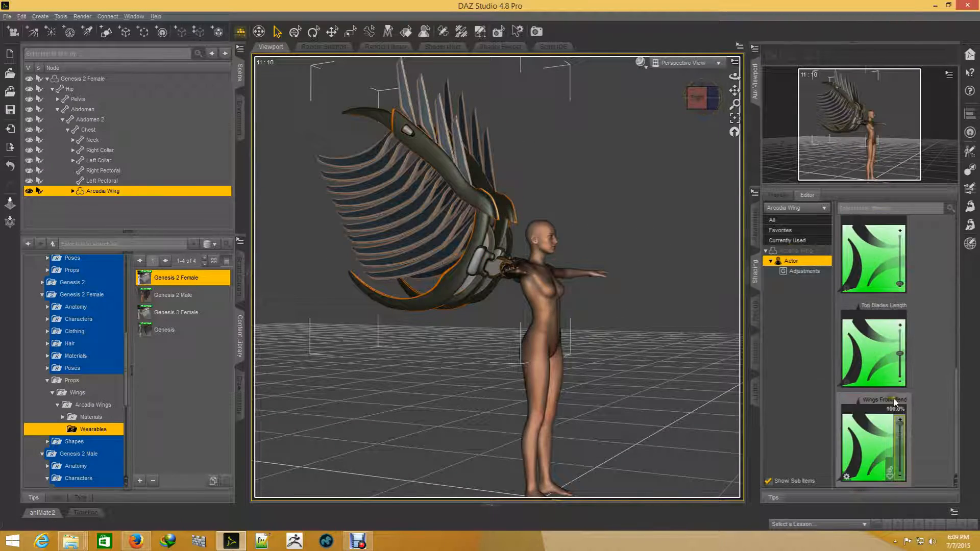
scroll(902, 284, up, 1)
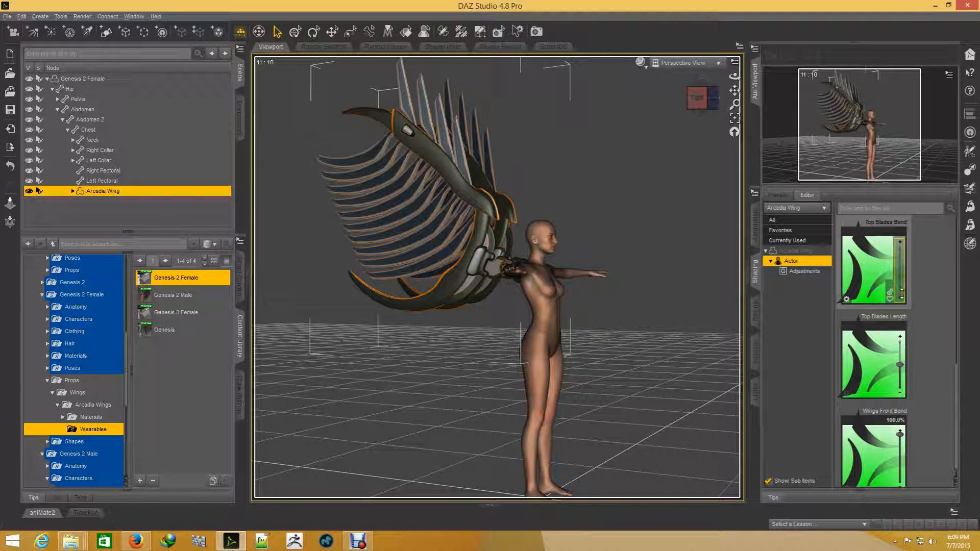
drag(901, 294, 906, 270)
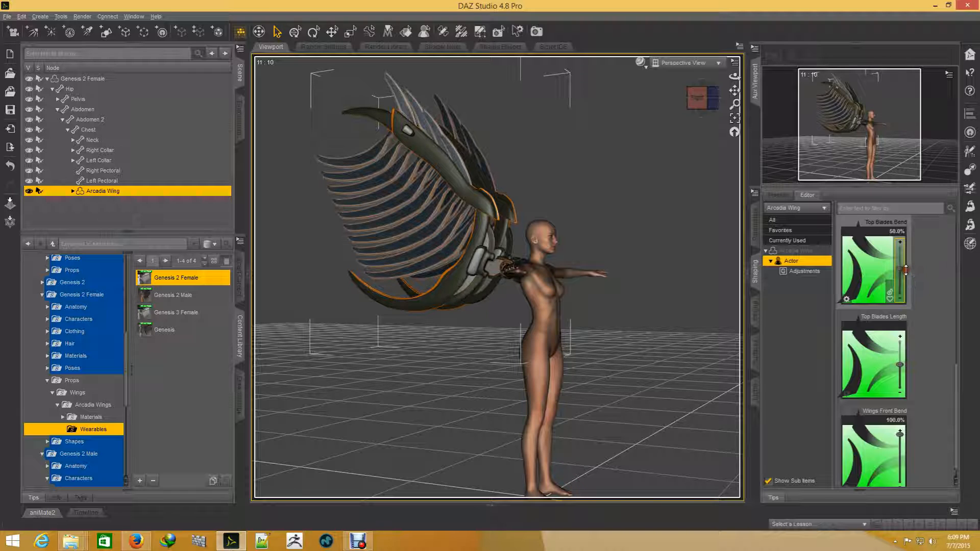
- Set BladesBot Fold to -6.5% and decrease BladesTop Fold in the Wings pose controls
click(756, 313)
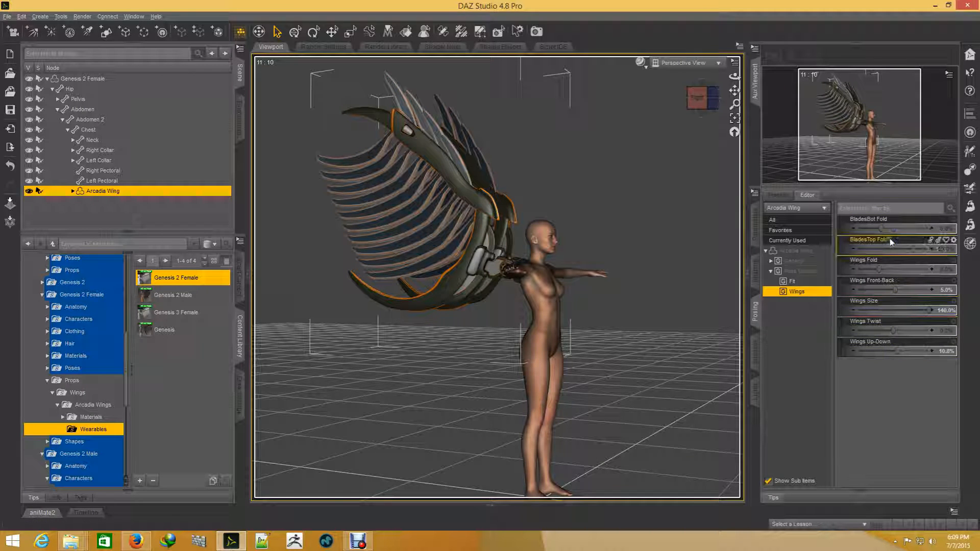
drag(881, 228, 878, 228)
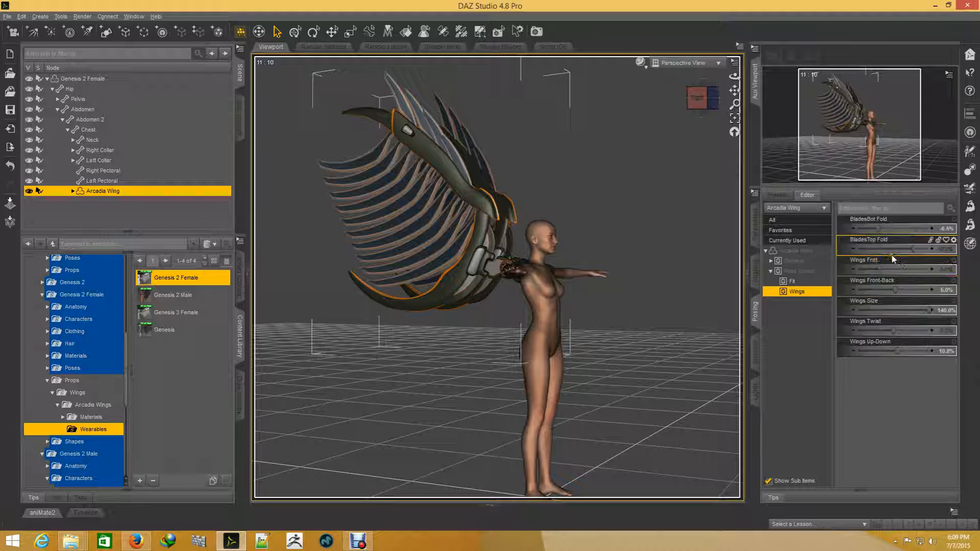
mouse_move(918, 253)
mouse_down()
mouse_move(904, 247)
mouse_move(913, 248)
mouse_up()
- Spread the wings by setting Wings Front-Back to 71.2%, and check the pose from a more frontal view
drag(895, 286, 918, 282)
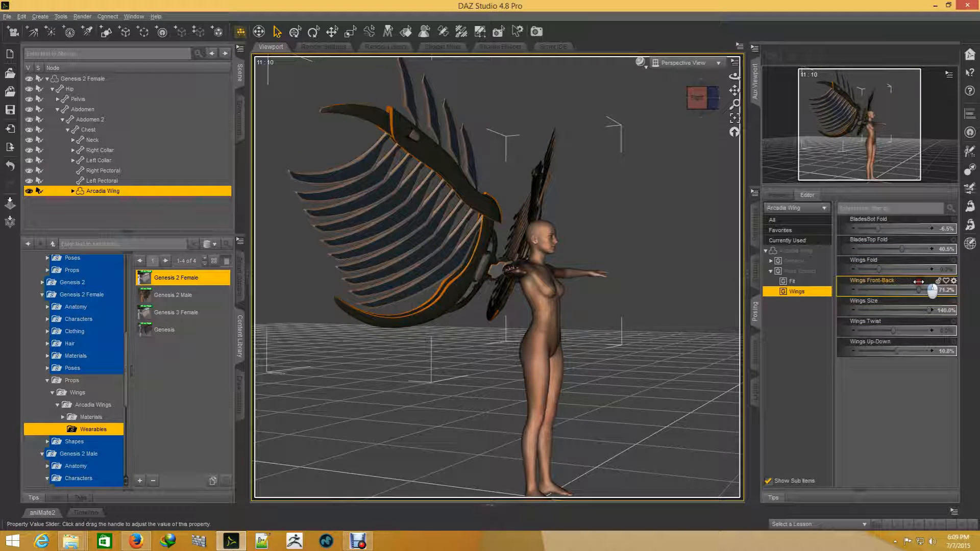
click(697, 97)
drag(702, 96, 736, 91)
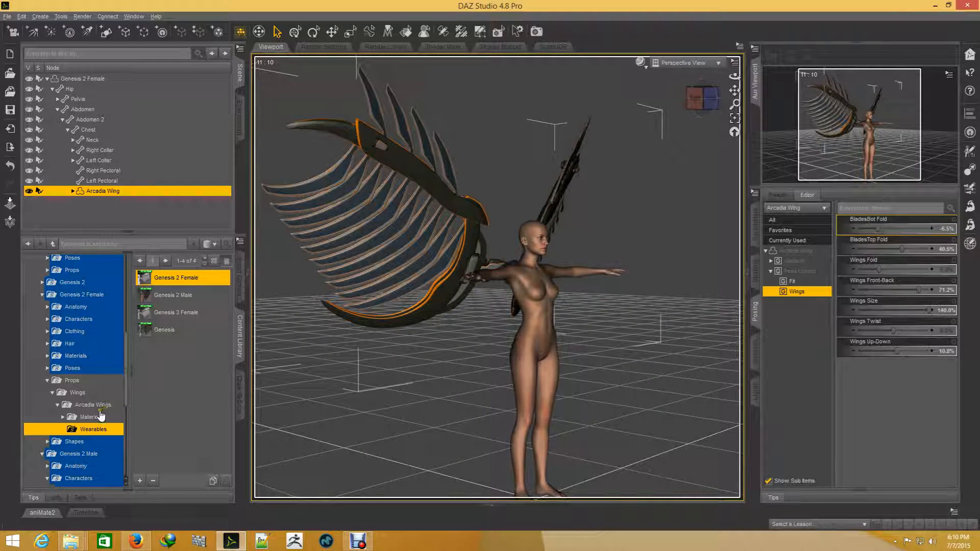
- Look through the Arcadia Wings 3Delight material presets, and open the Iray presets
click(91, 417)
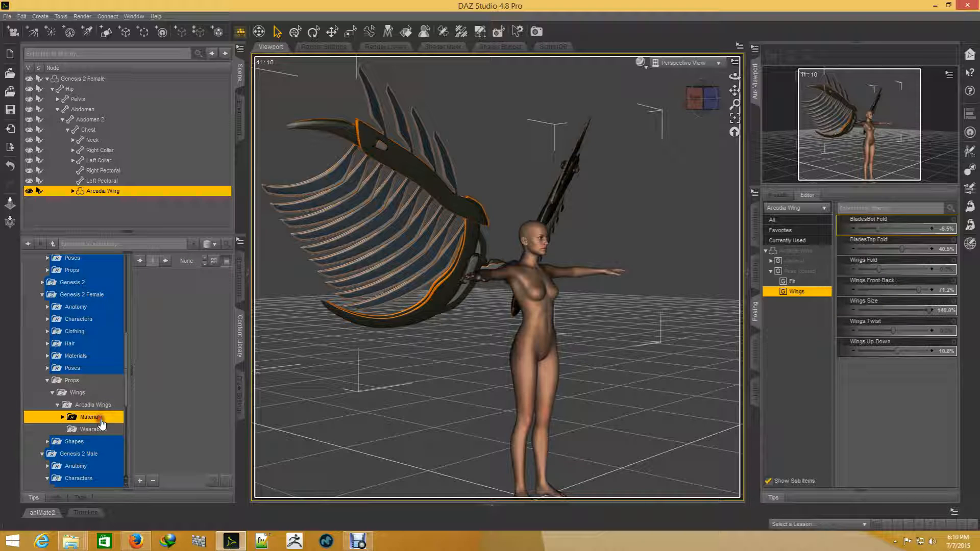
click(63, 417)
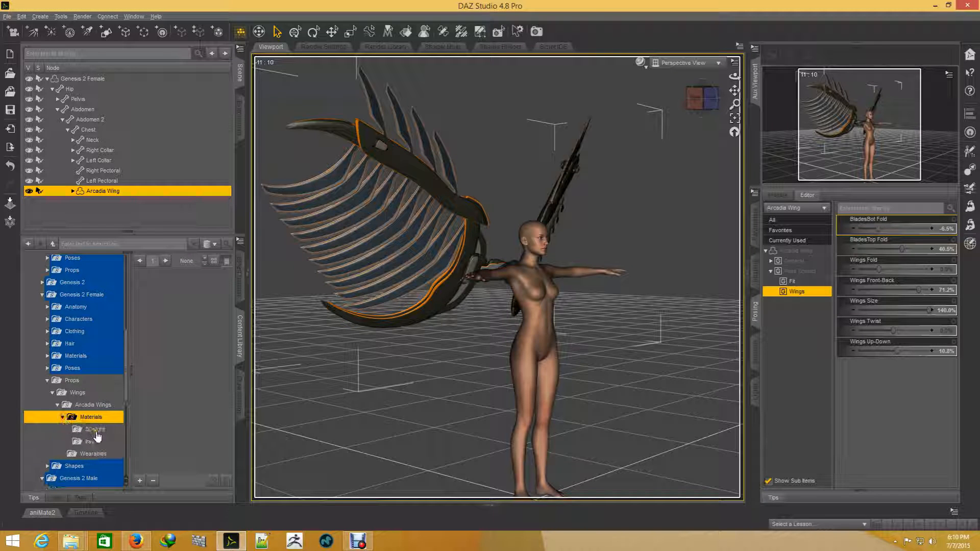
click(95, 429)
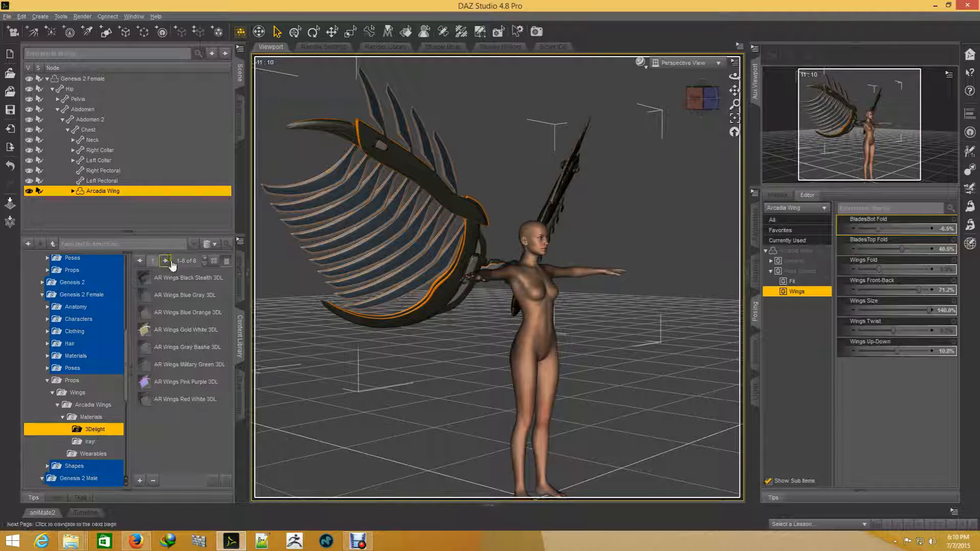
click(94, 442)
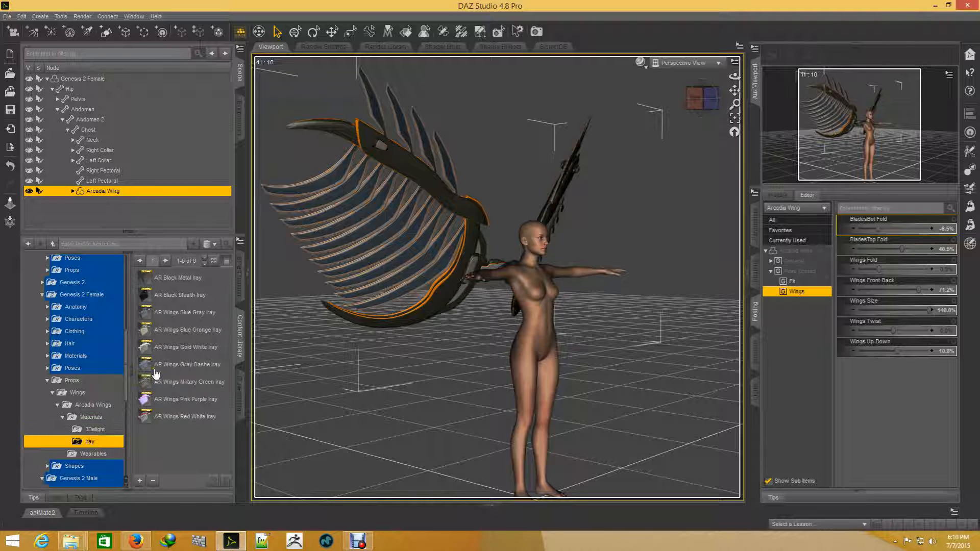
- Select a right wing blade and apply the AR Wings Military Green Iray material preset to the Arcadia Wings
scroll(430, 285, up, 3)
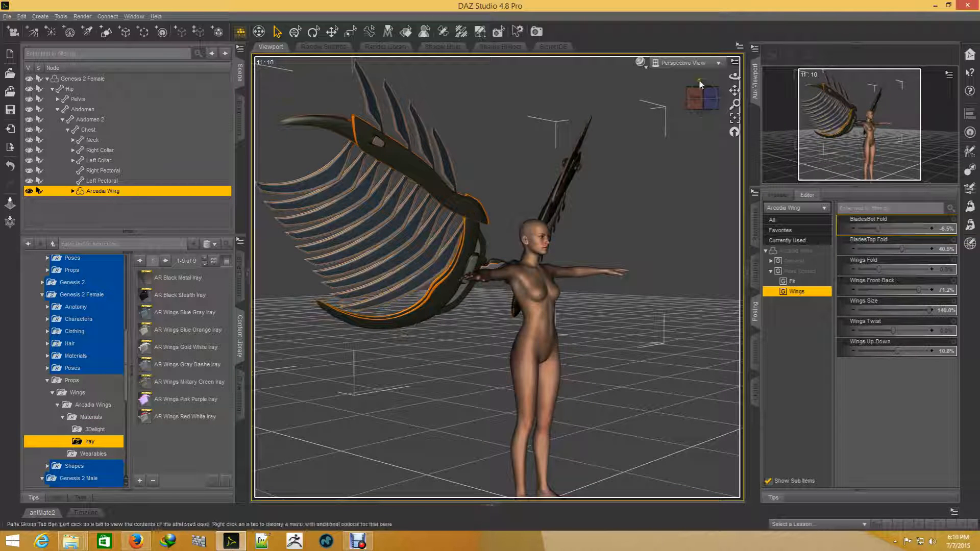
click(708, 101)
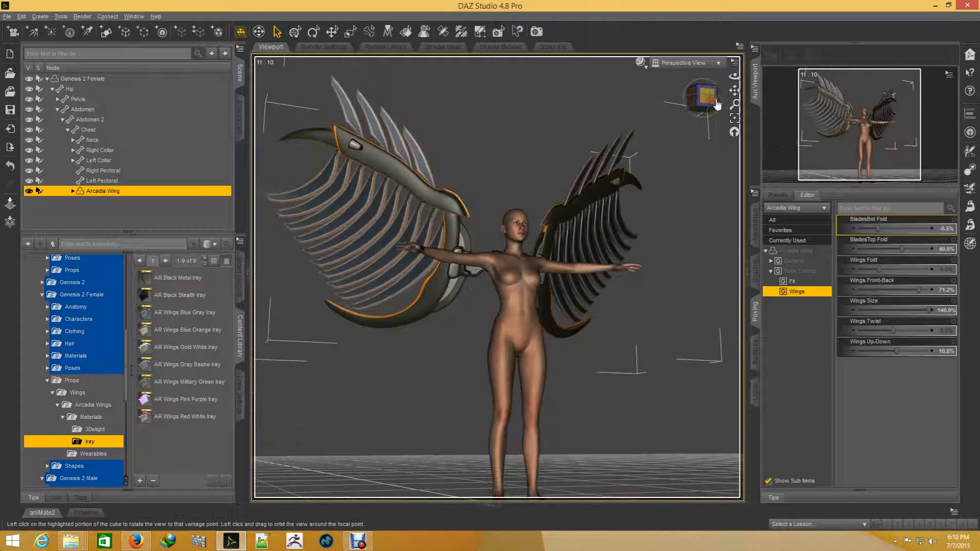
drag(734, 91, 843, 149)
scroll(597, 188, up, 4)
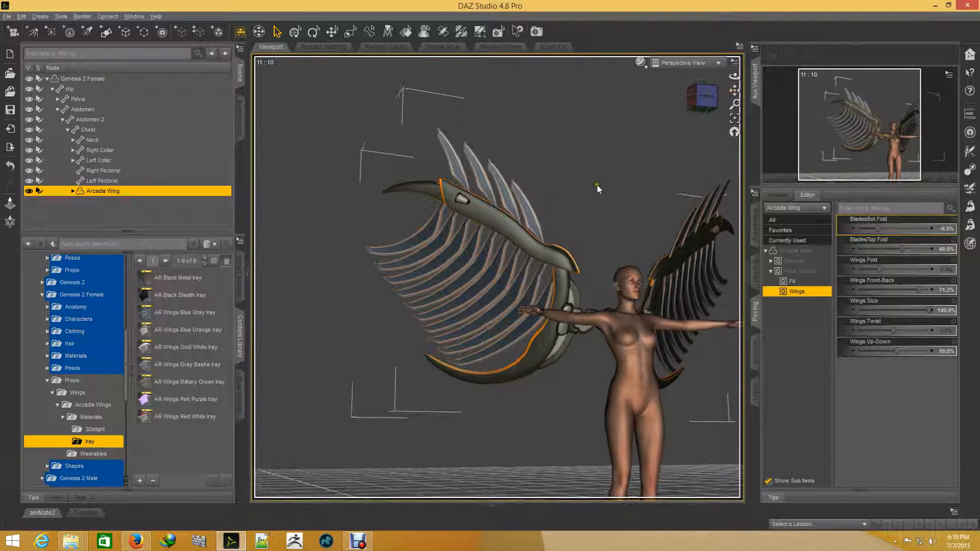
scroll(596, 184, up, 4)
scroll(682, 135, up, 3)
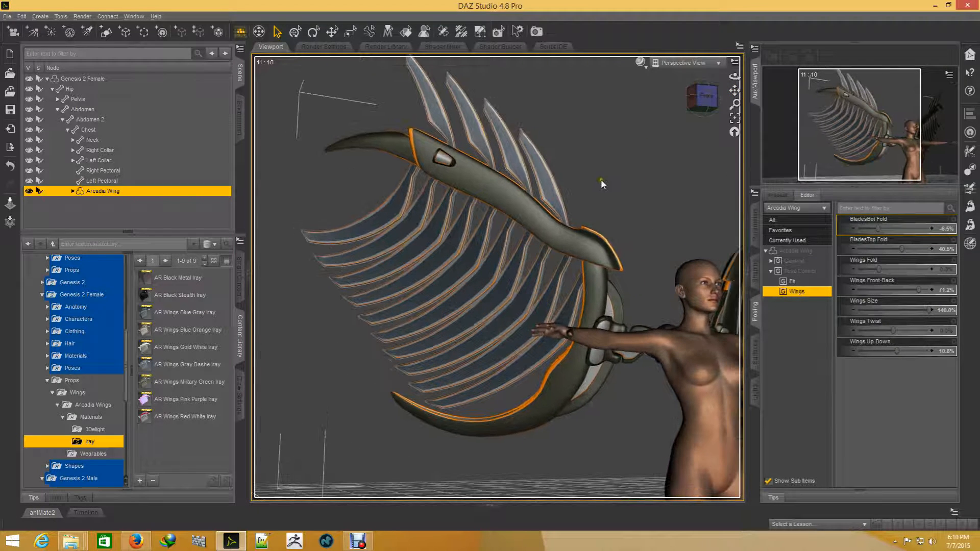
drag(733, 90, 741, 113)
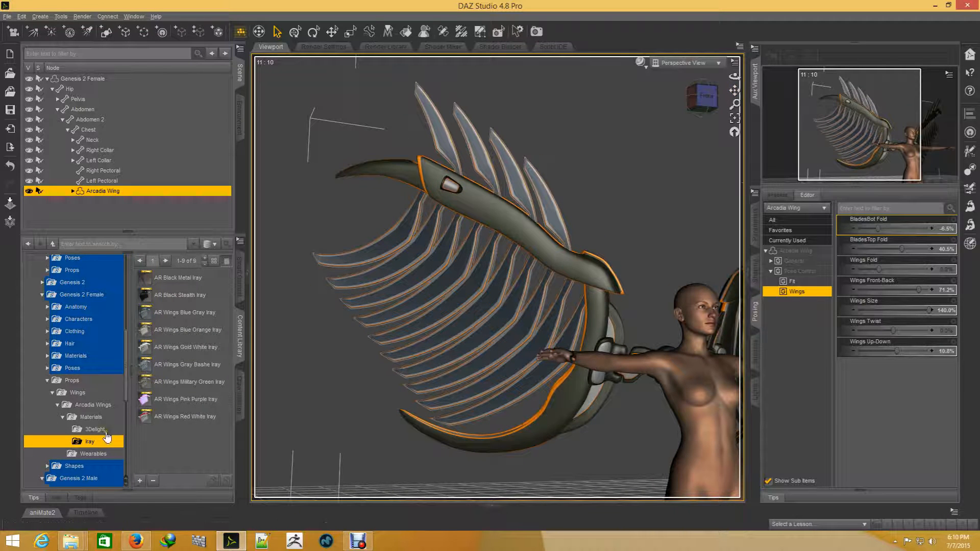
click(480, 268)
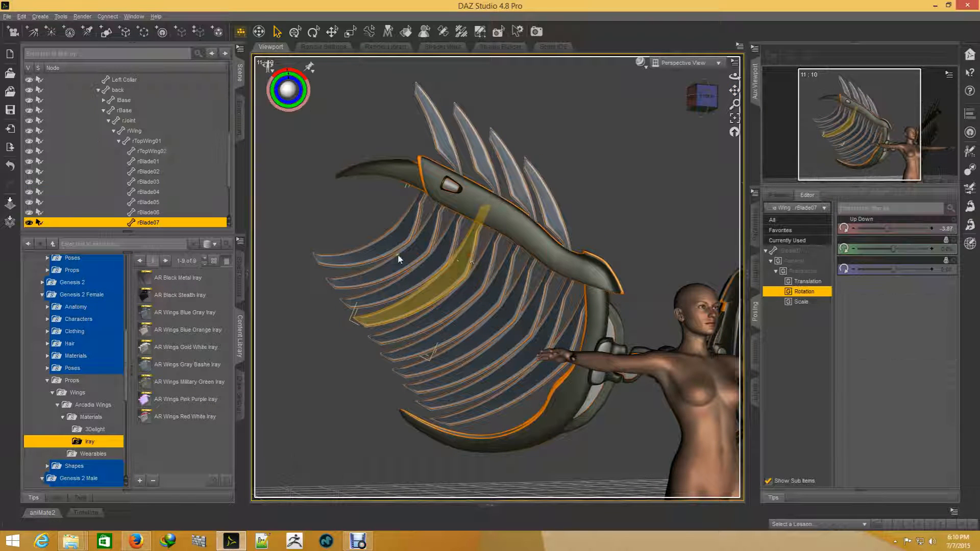
click(185, 319)
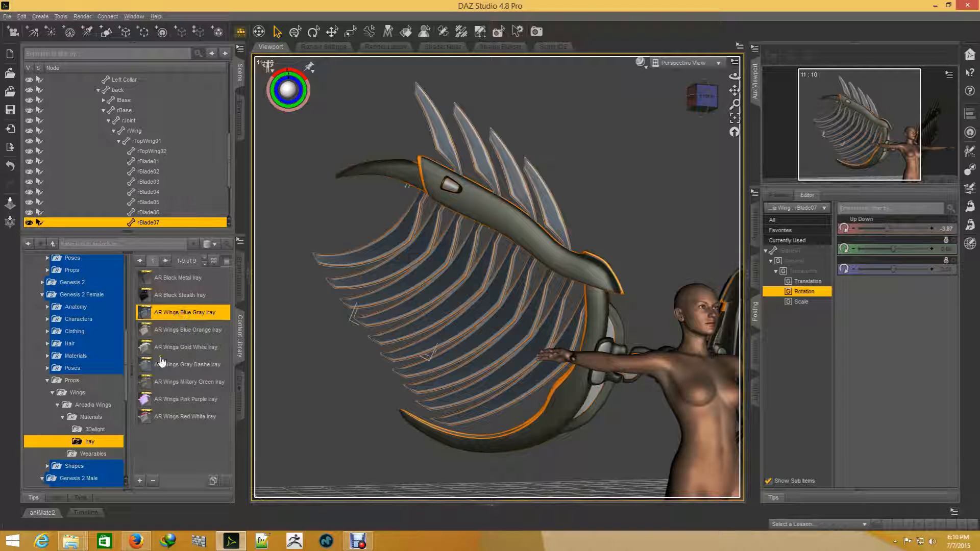
double_click(147, 388)
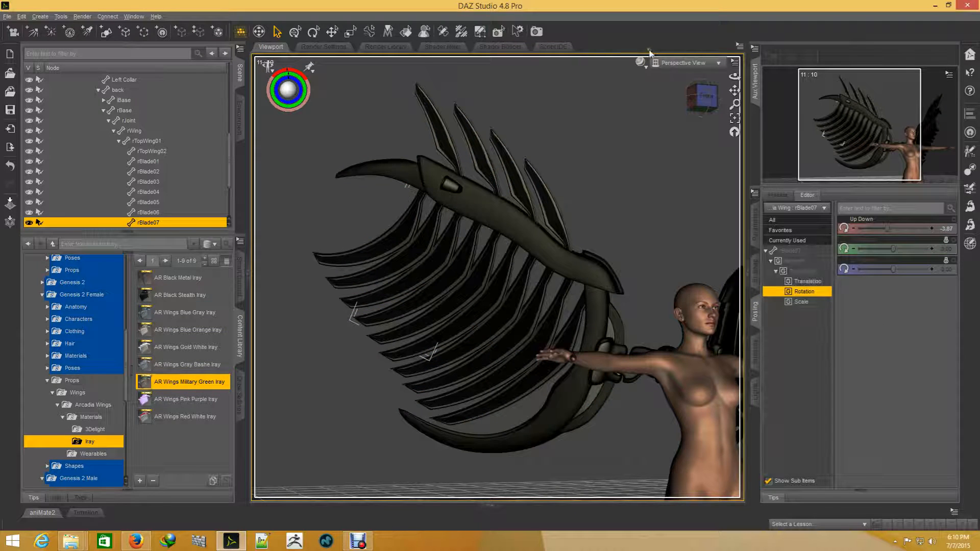
- Test-render the military green wings from the three-quarter view, examine the image and close the render
click(536, 33)
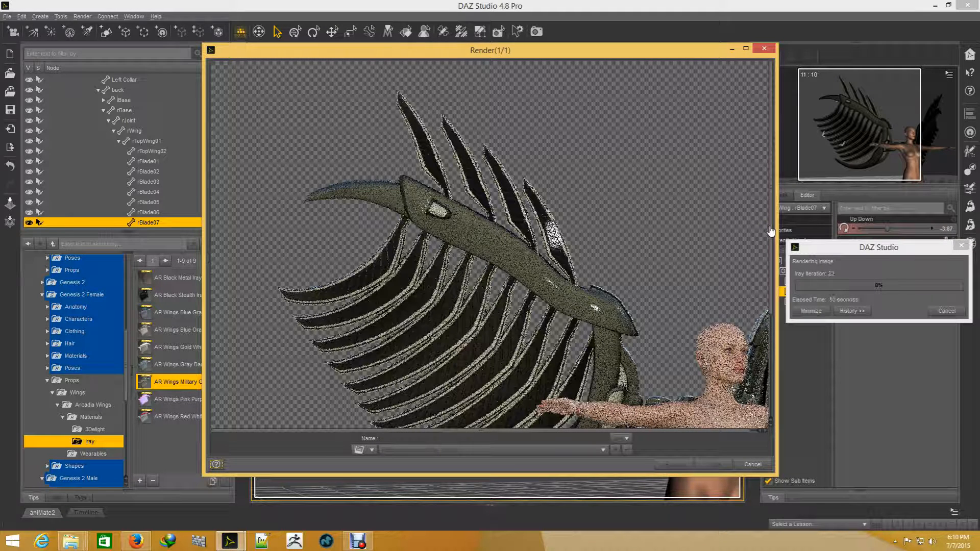
scroll(694, 221, down, 5)
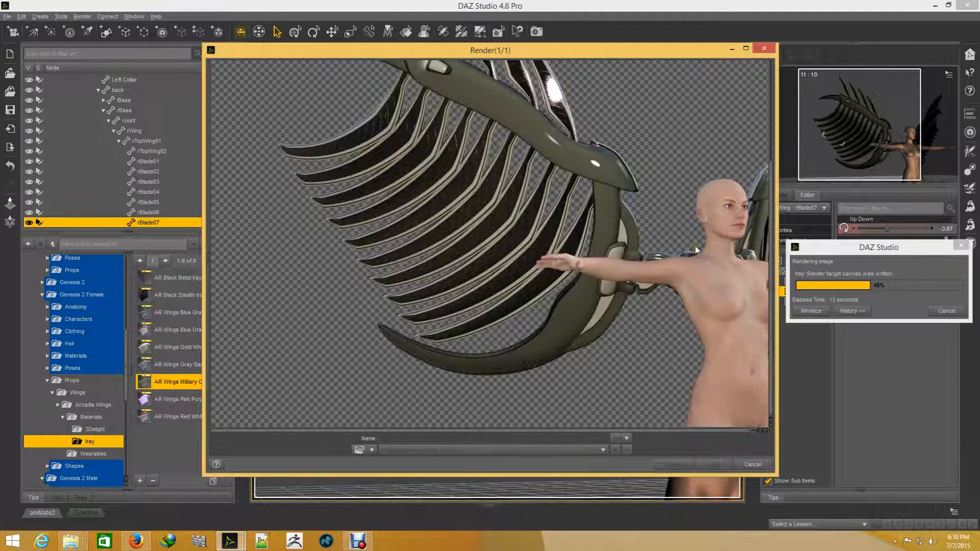
scroll(671, 214, up, 3)
scroll(672, 214, down, 5)
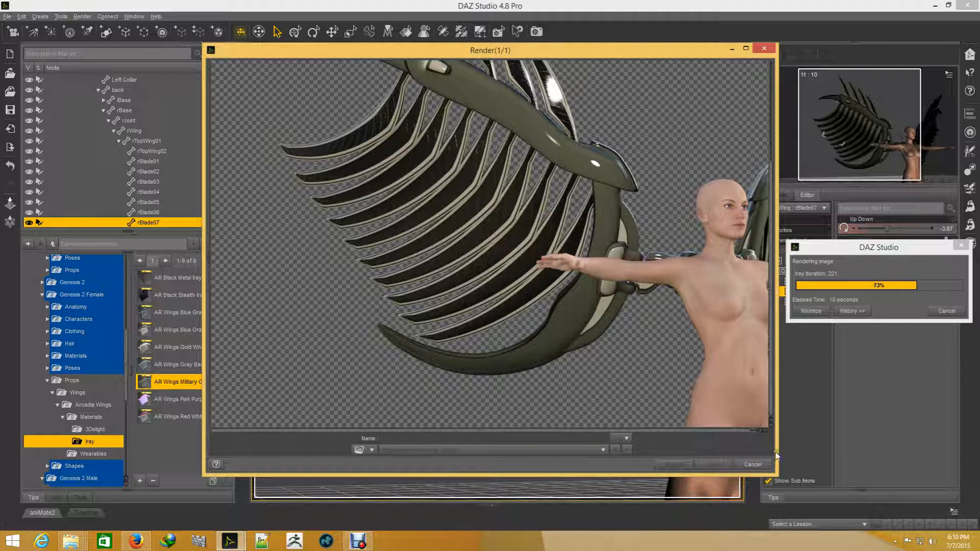
drag(777, 451, 828, 453)
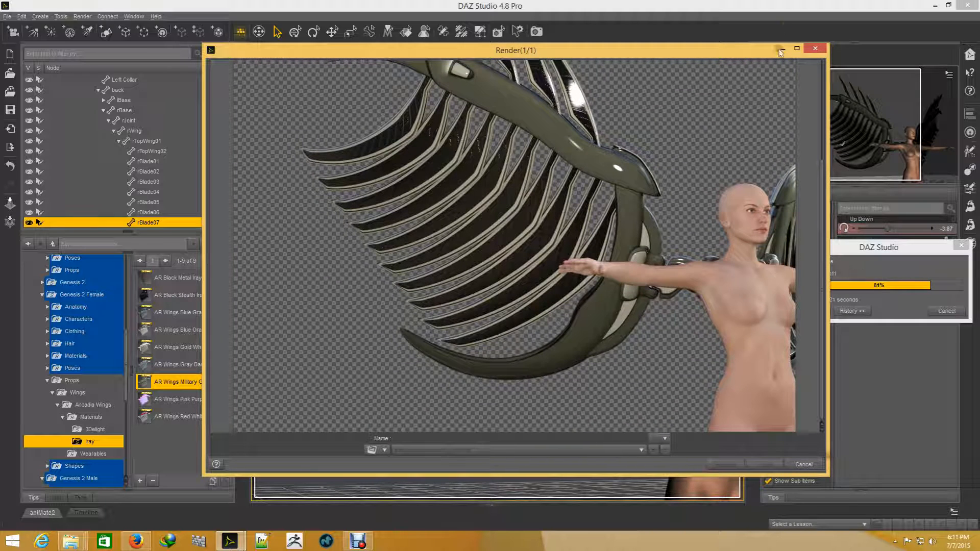
click(815, 50)
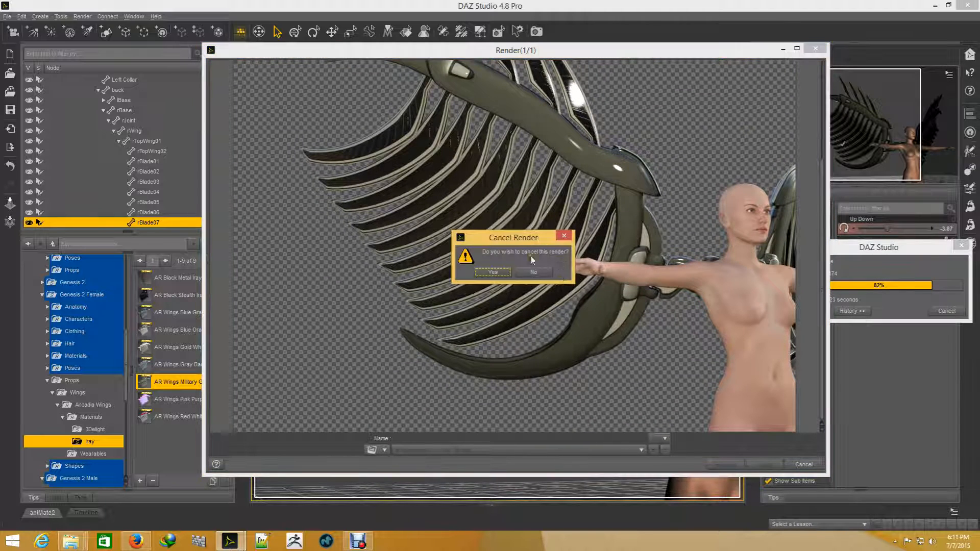
click(507, 280)
click(815, 48)
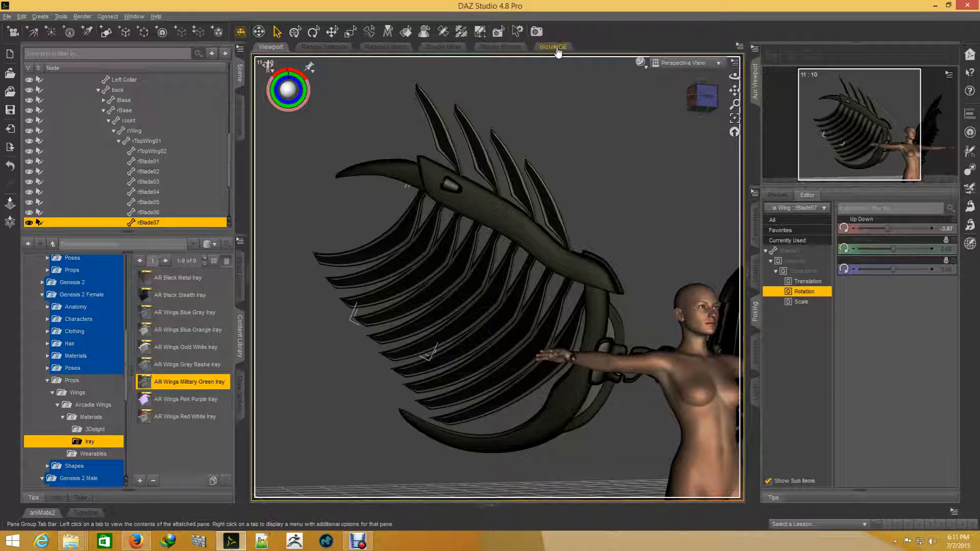
- Set Dome Rotation to 90 in the Iray environment render settings
click(338, 47)
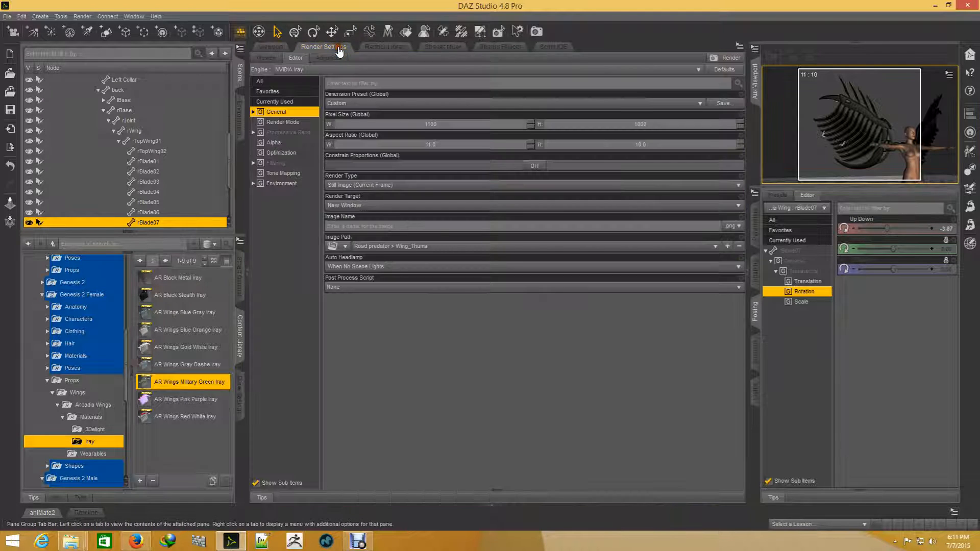
click(279, 183)
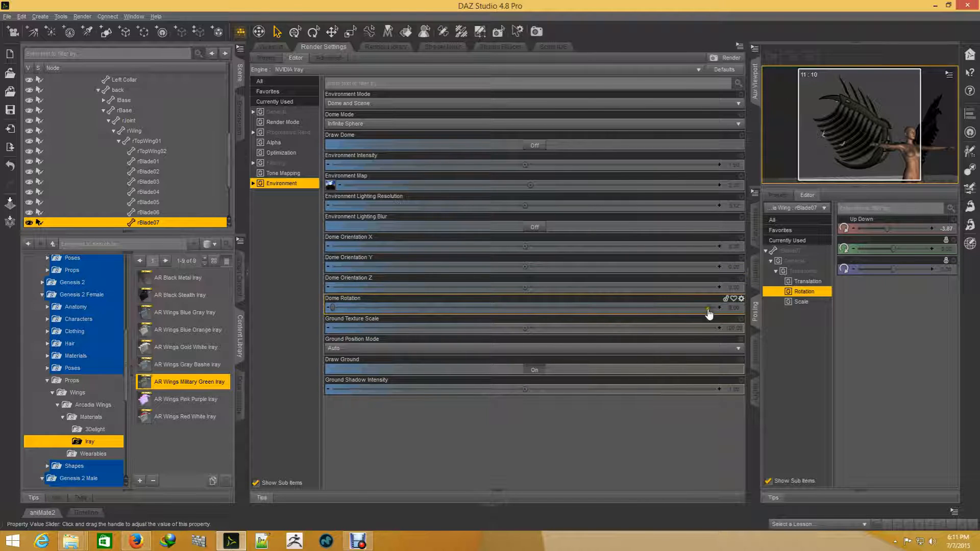
click(730, 309)
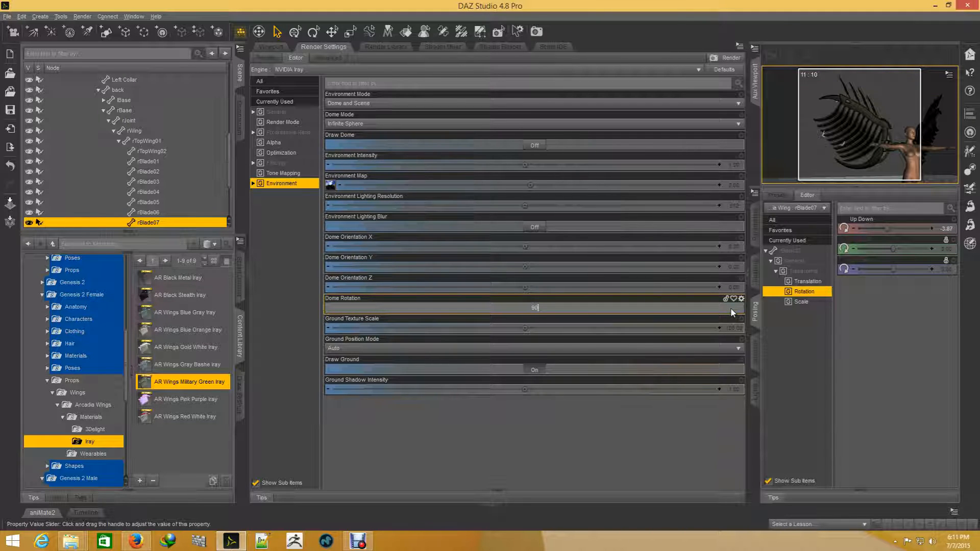
text(90)
key(Return)
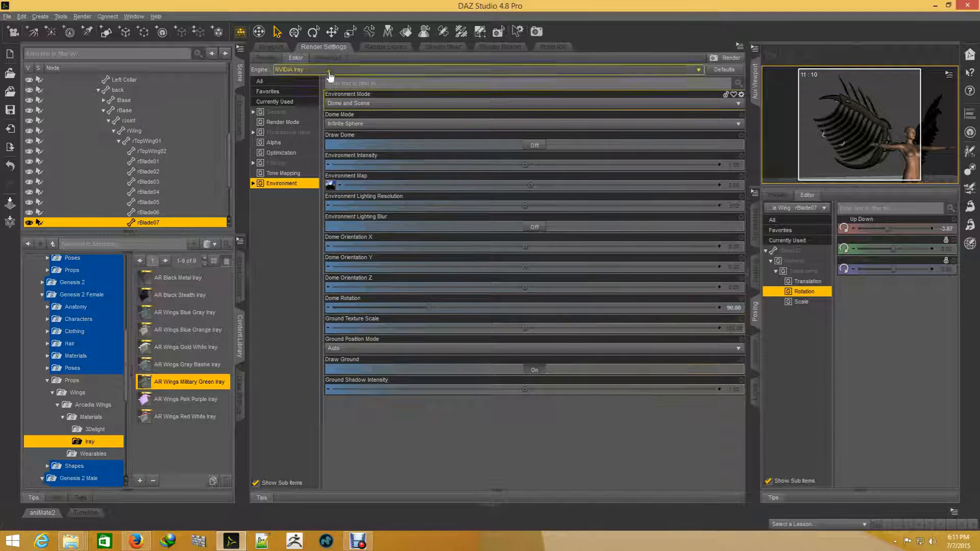
- Test-render the military green wings again from a near-frontal angle, examine the rotated dome lighting and close the render
click(276, 51)
scroll(430, 155, down, 4)
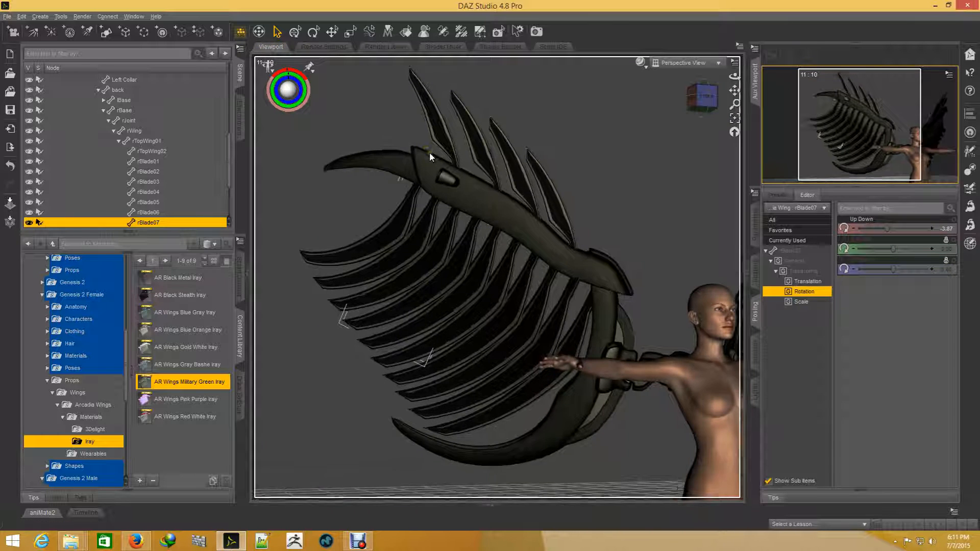
click(702, 97)
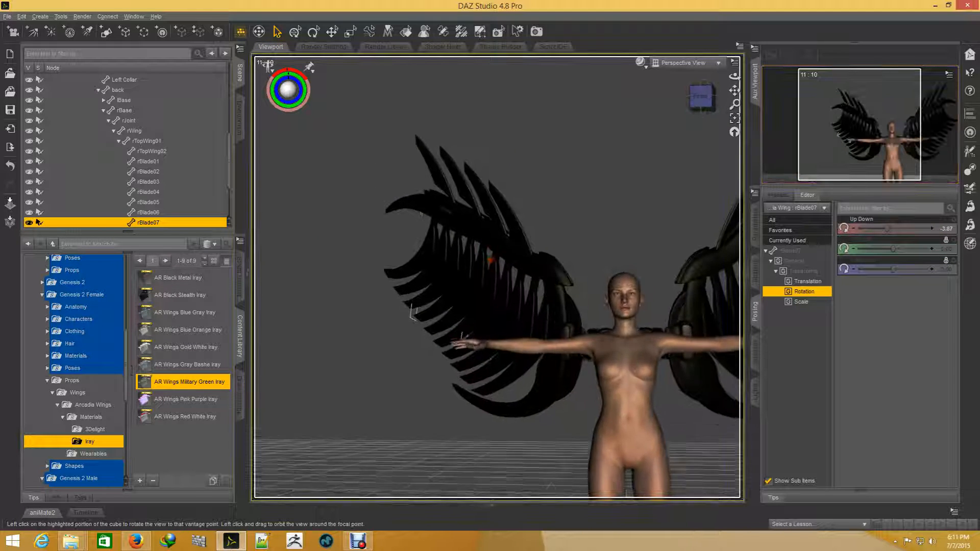
scroll(629, 141, up, 4)
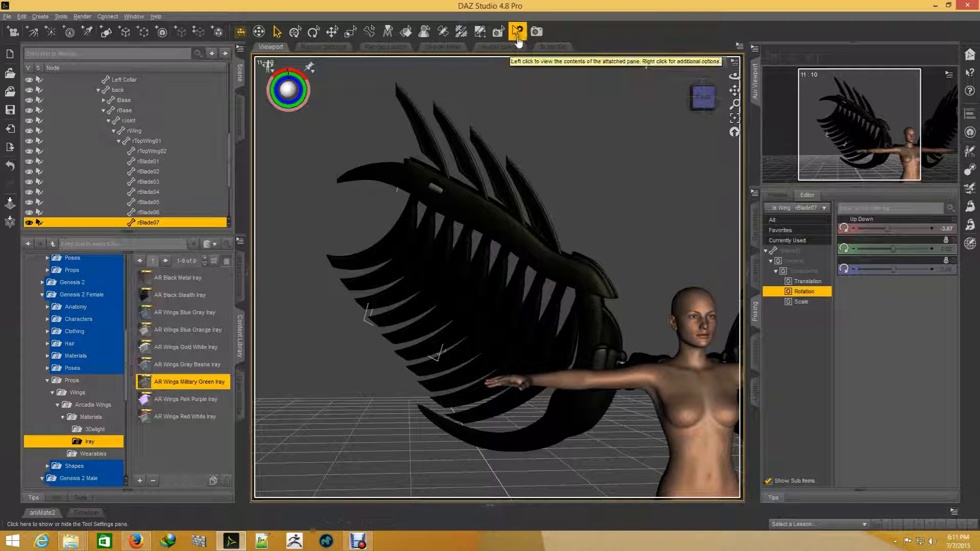
click(534, 34)
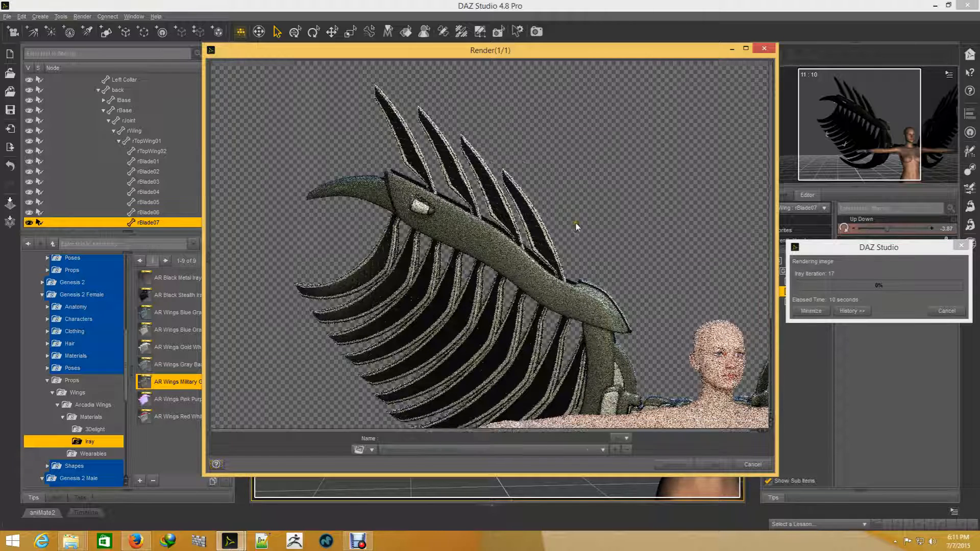
scroll(575, 226, up, 5)
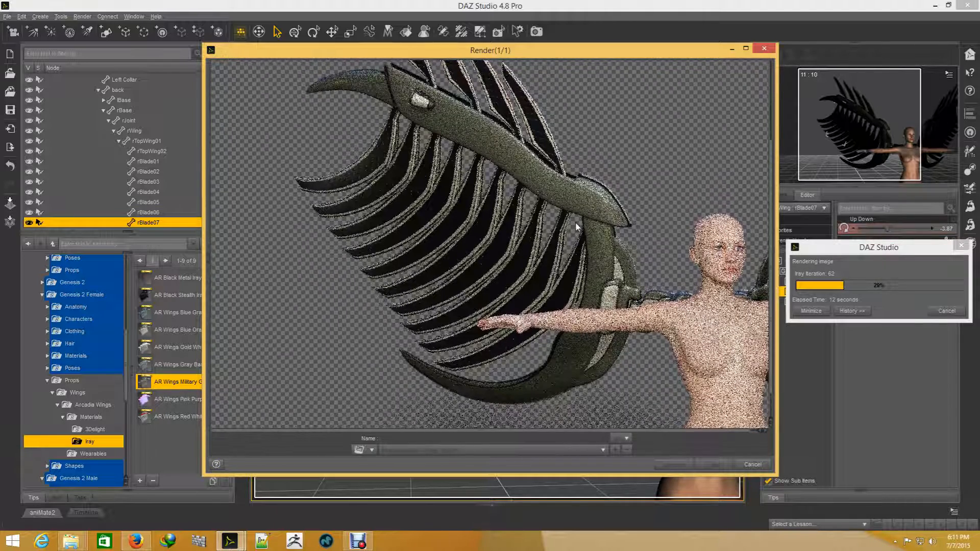
scroll(575, 226, down, 1)
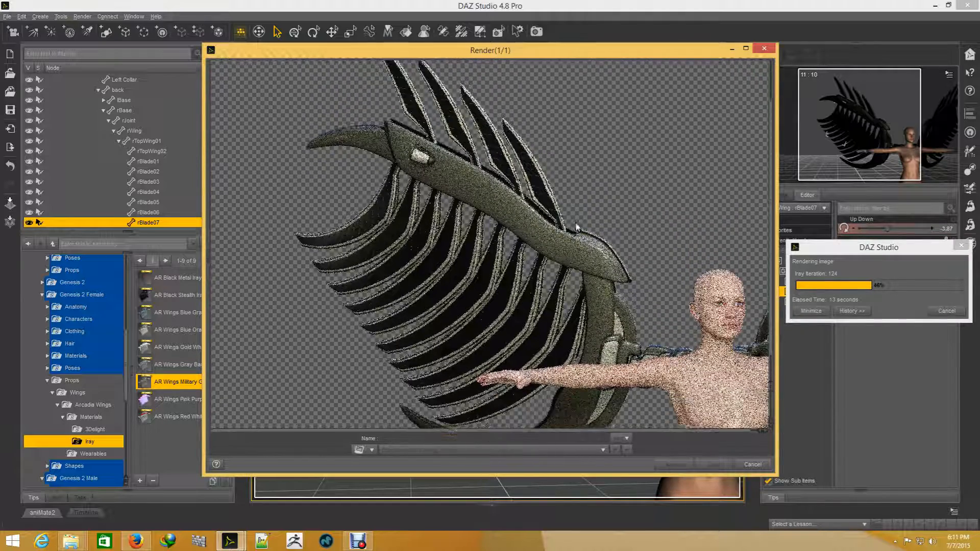
scroll(576, 227, down, 2)
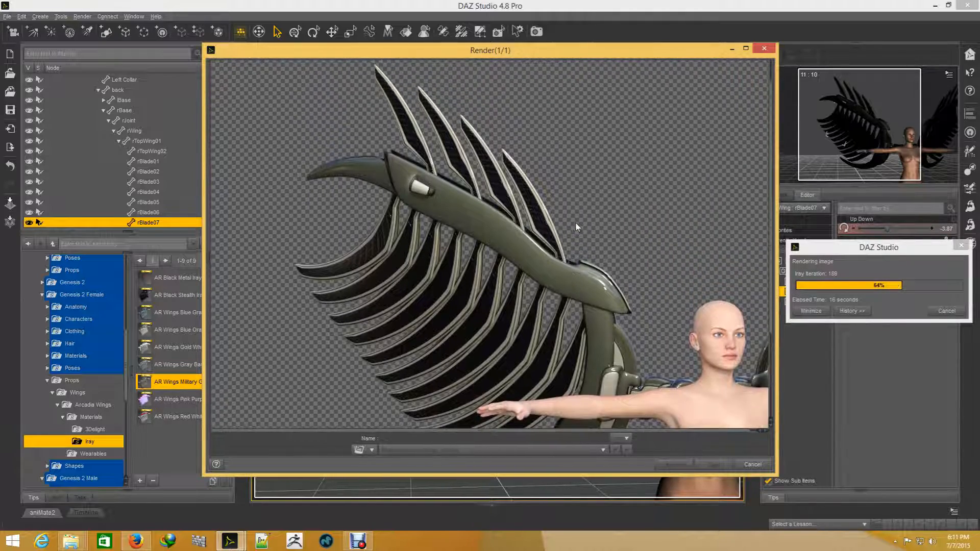
scroll(576, 226, up, 2)
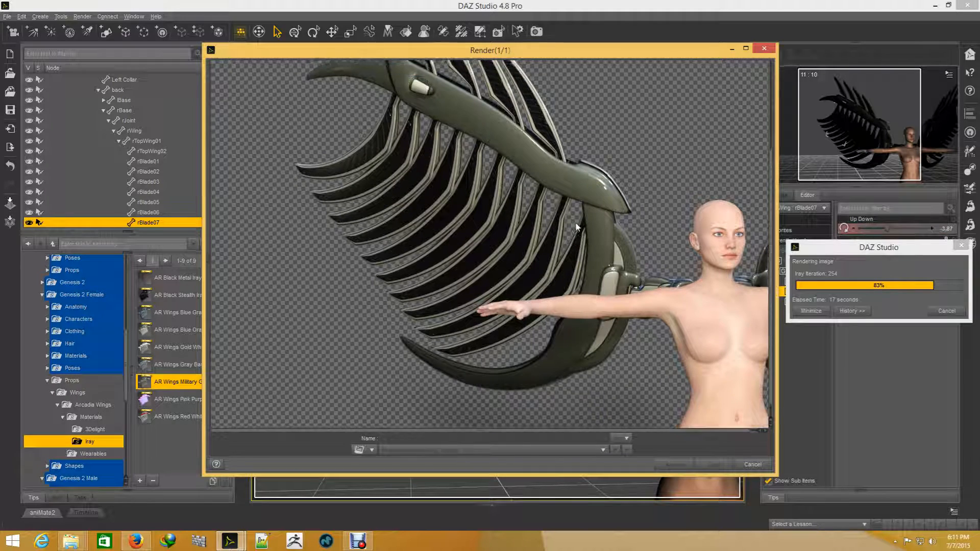
click(765, 50)
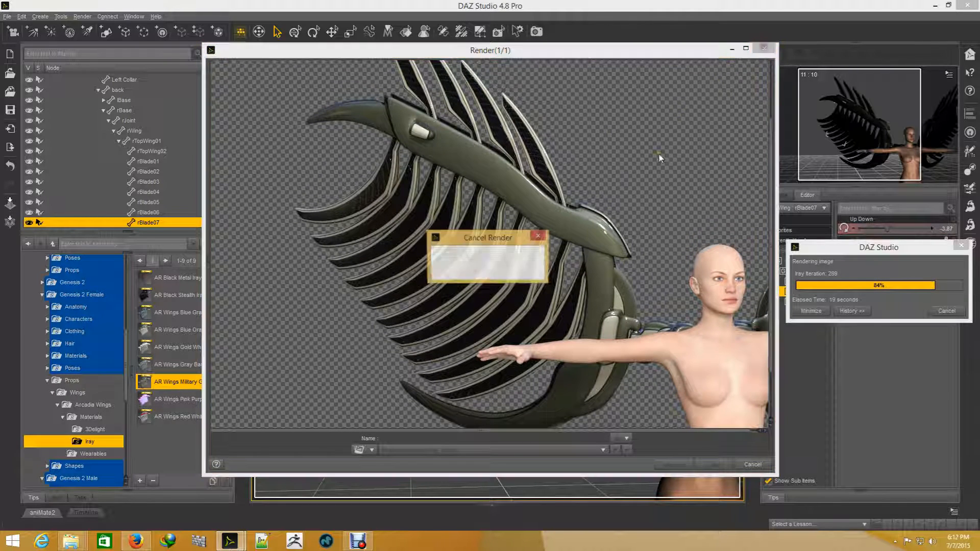
click(472, 274)
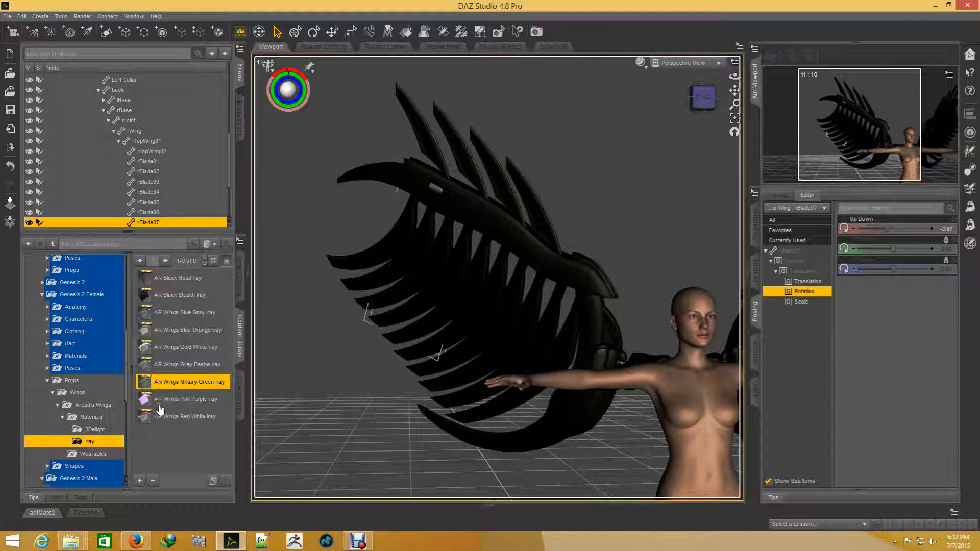
- Apply the AR Wings Red White Iray material preset to the Arcadia Wings and start a test render from a three-quarter view
double_click(179, 417)
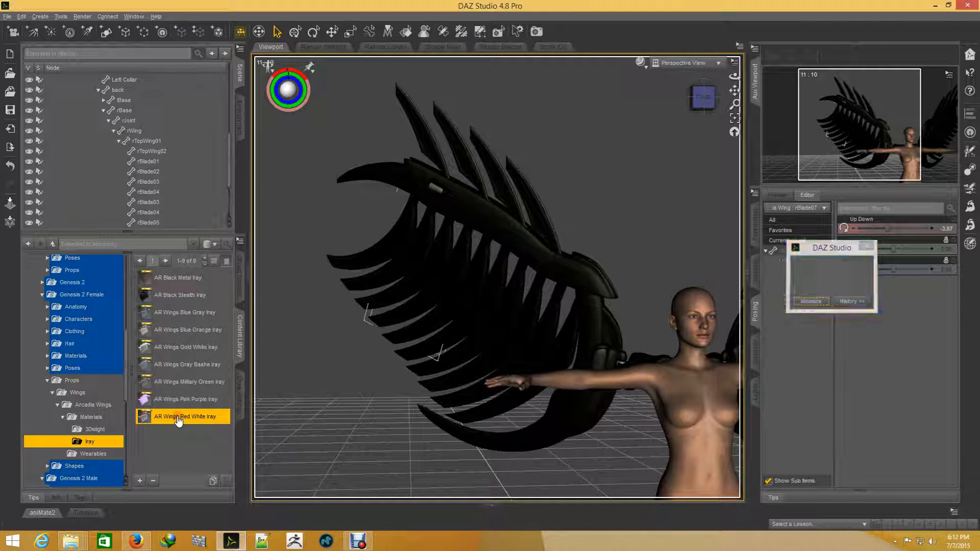
mouse_move(710, 113)
mouse_down()
mouse_move(668, 117)
mouse_move(705, 101)
mouse_up()
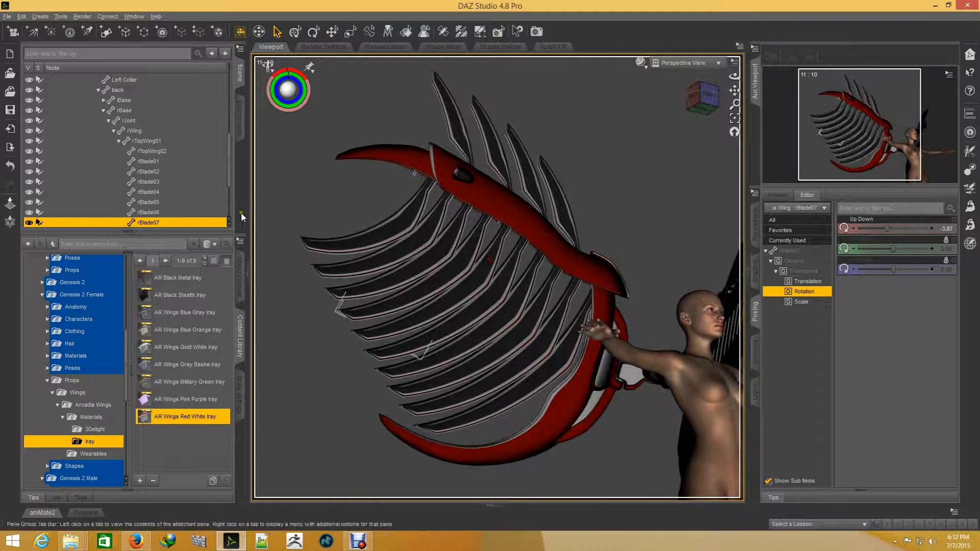
click(537, 31)
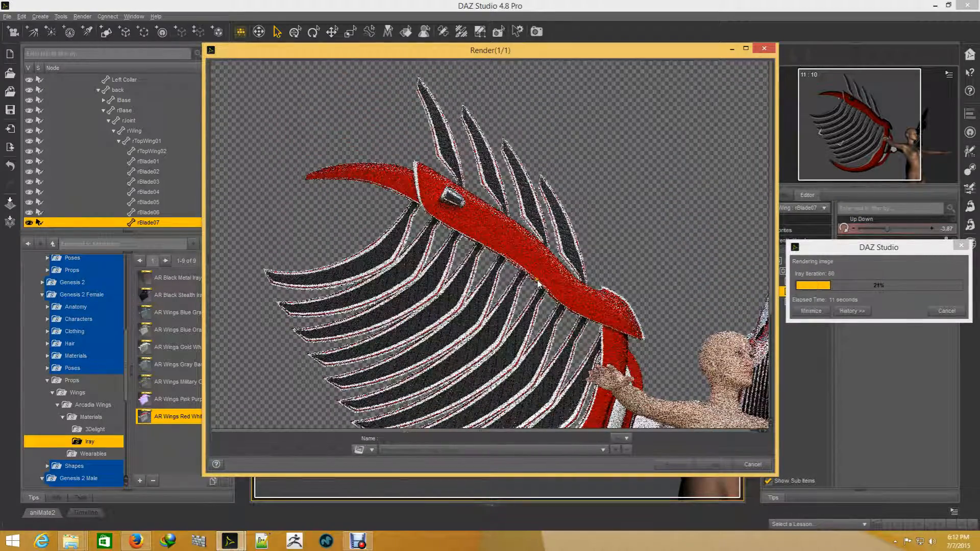
- Examine the red and white wings from the top spikes to the lower blades in the test render and close the render
scroll(538, 283, down, 5)
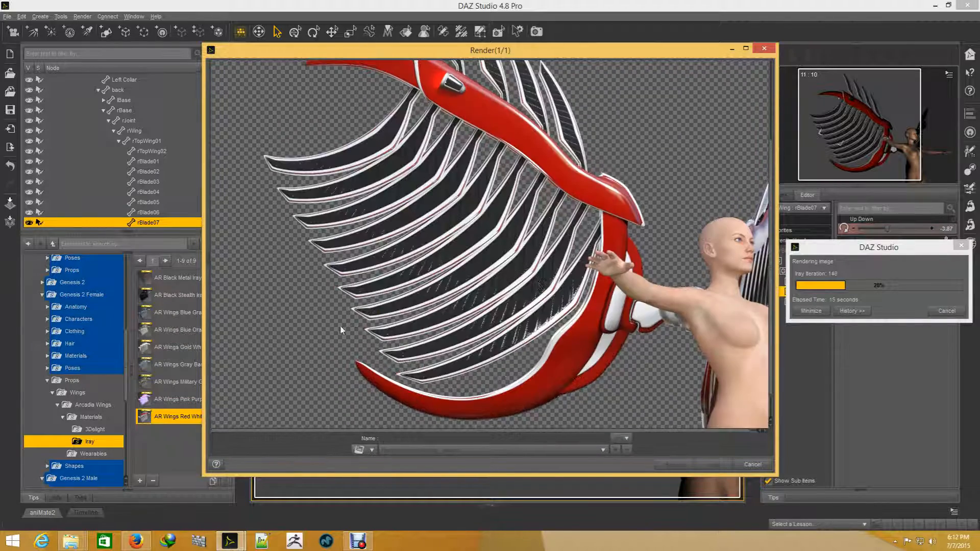
scroll(549, 291, up, 5)
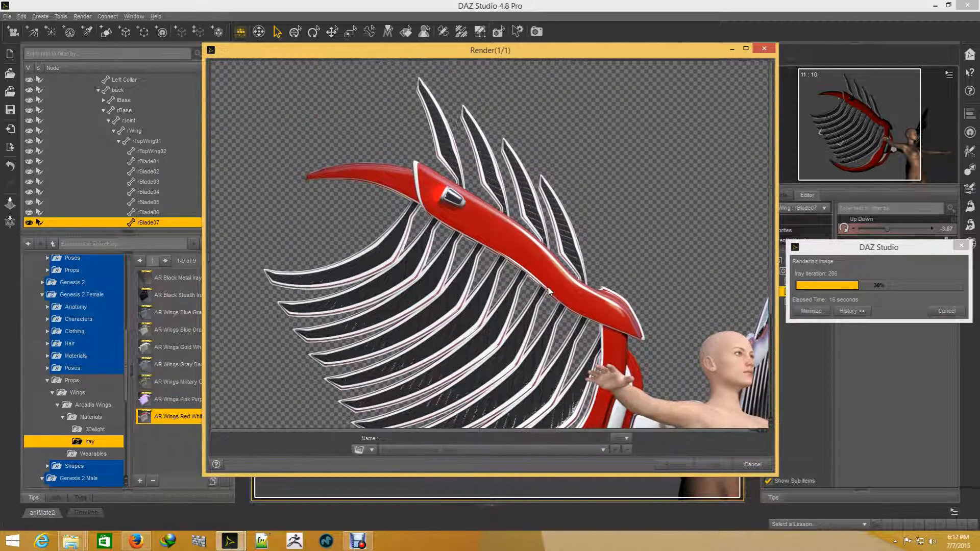
scroll(505, 217, down, 6)
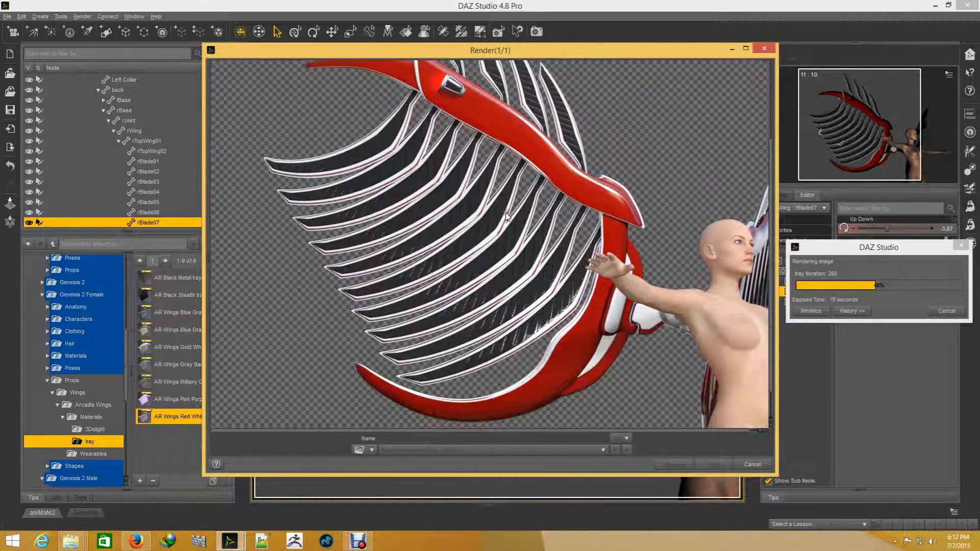
scroll(506, 216, up, 5)
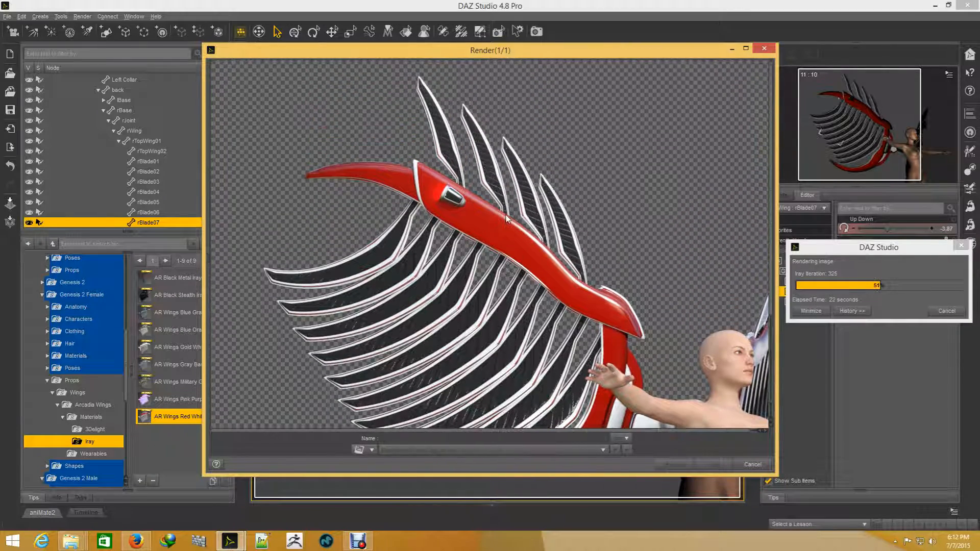
scroll(509, 222, down, 5)
scroll(510, 225, down, 1)
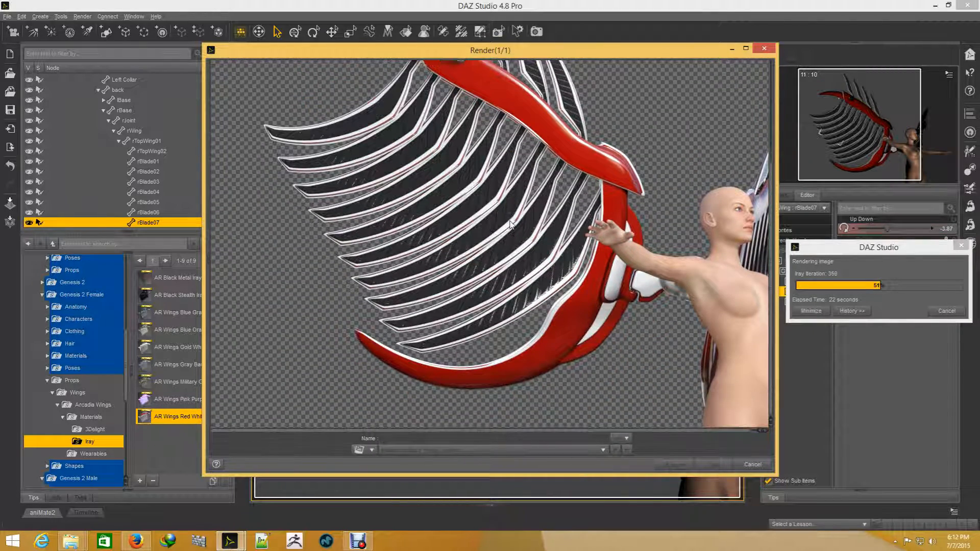
scroll(510, 223, up, 5)
scroll(510, 224, down, 5)
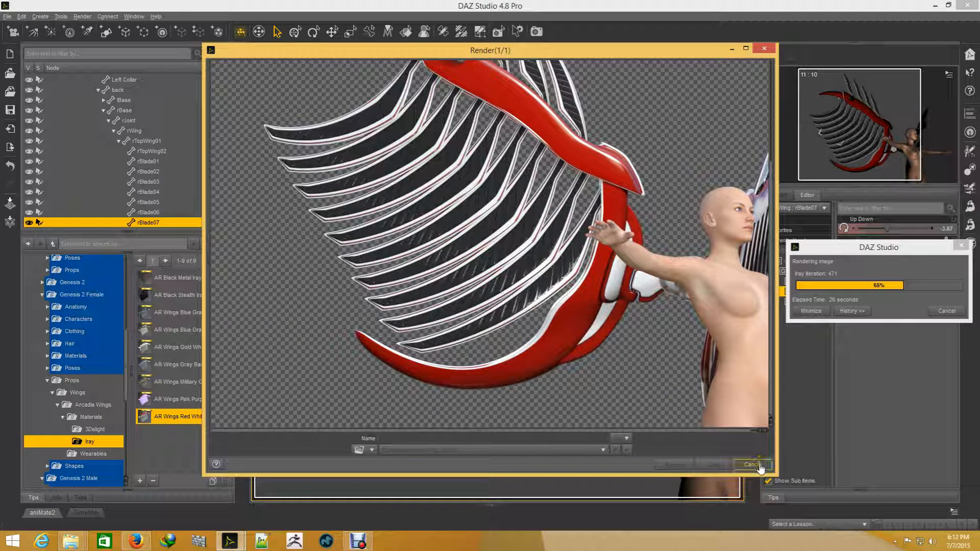
scroll(502, 215, up, 4)
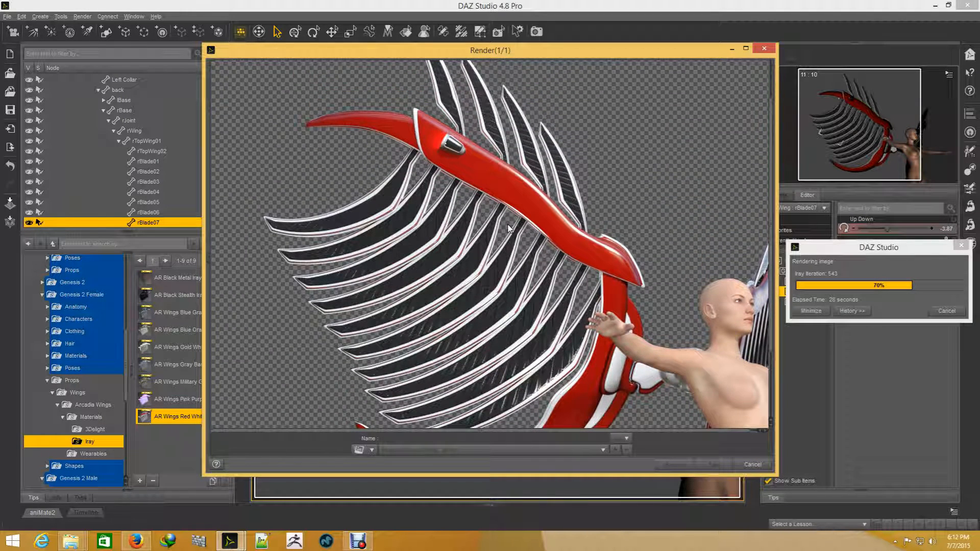
scroll(507, 227, down, 3)
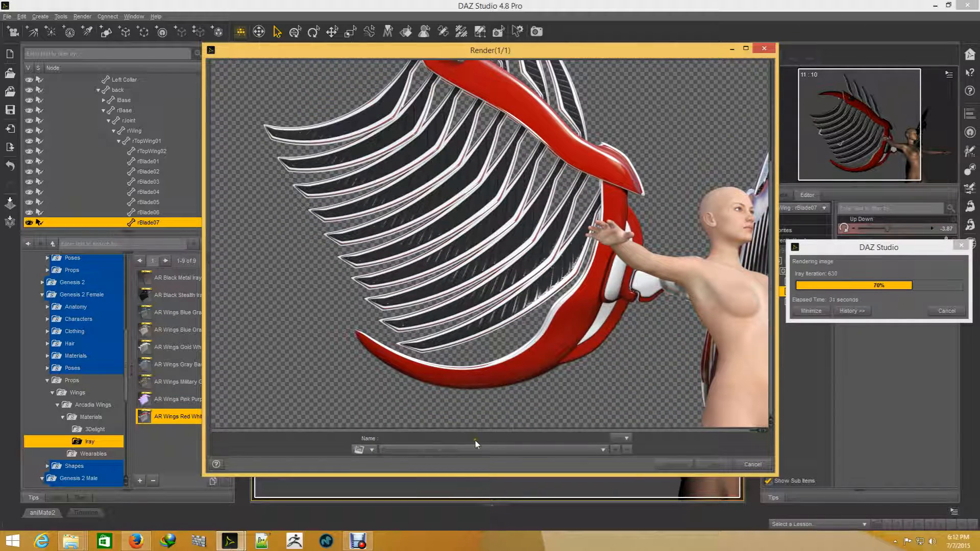
scroll(618, 393, up, 3)
scroll(633, 384, down, 3)
scroll(634, 389, up, 3)
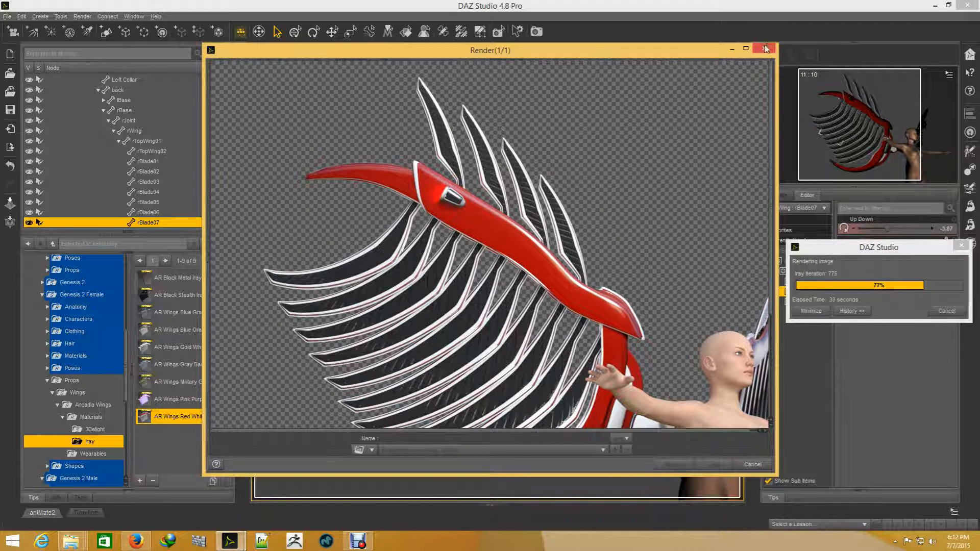
click(752, 465)
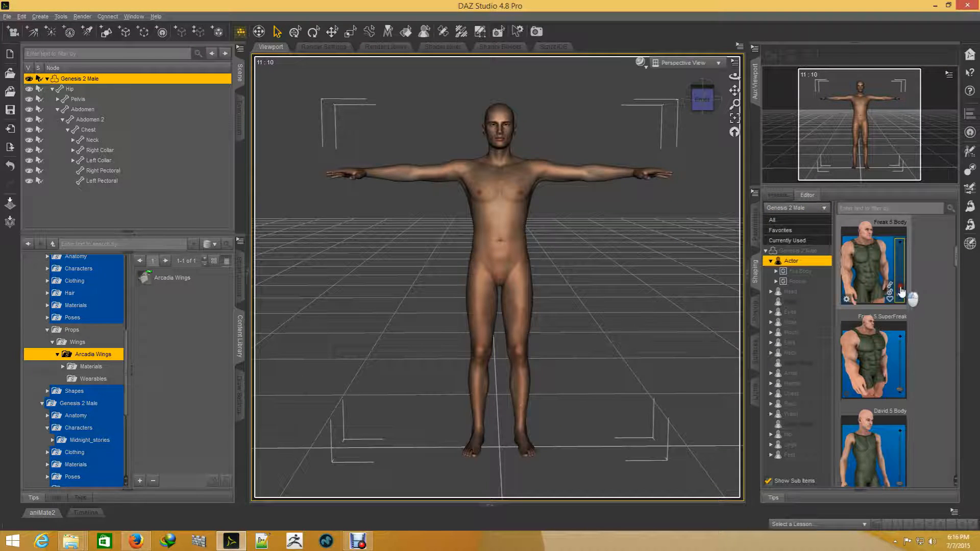
- Shape the Genesis 2 Male with the full-figure Freak 5 morph at 1.00
drag(901, 295, 922, 349)
scroll(919, 372, down, 10)
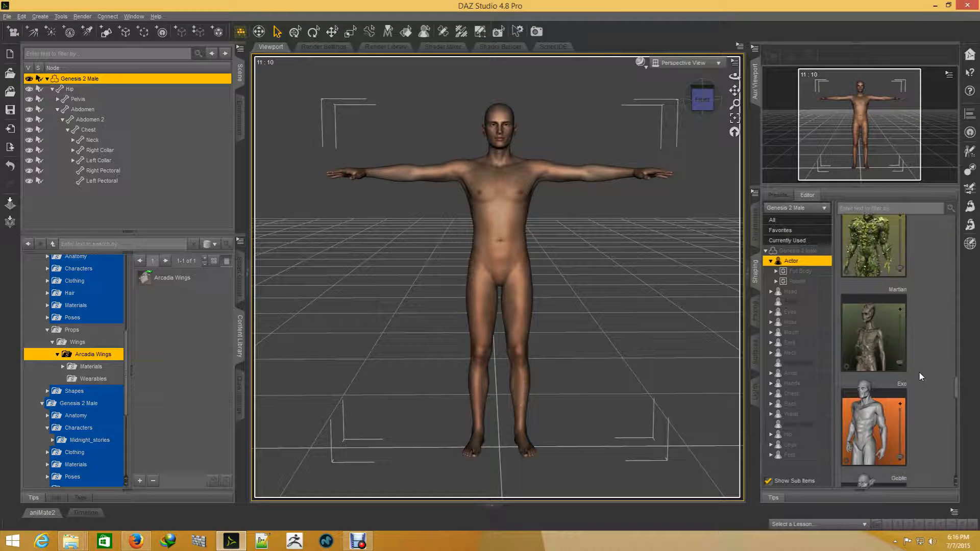
scroll(921, 370, up, 10)
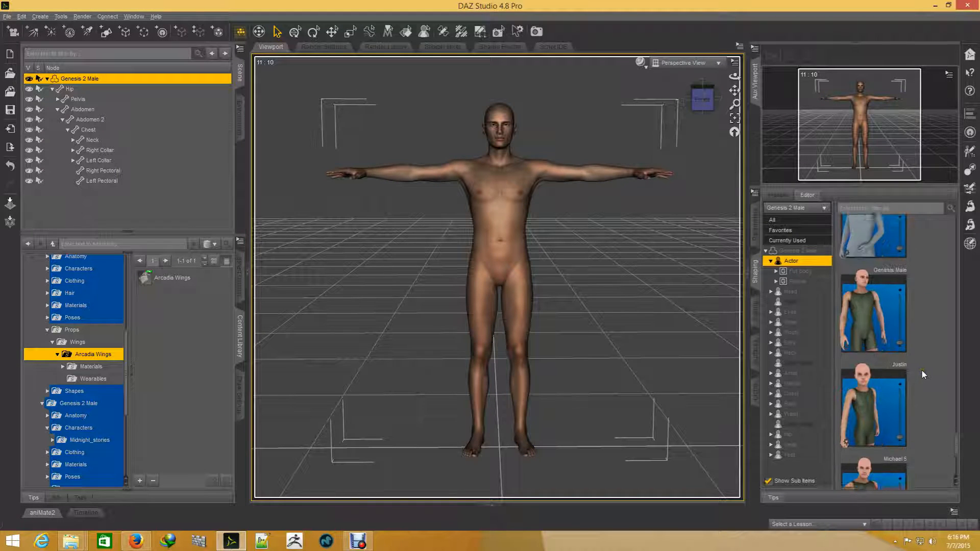
scroll(922, 371, up, 10)
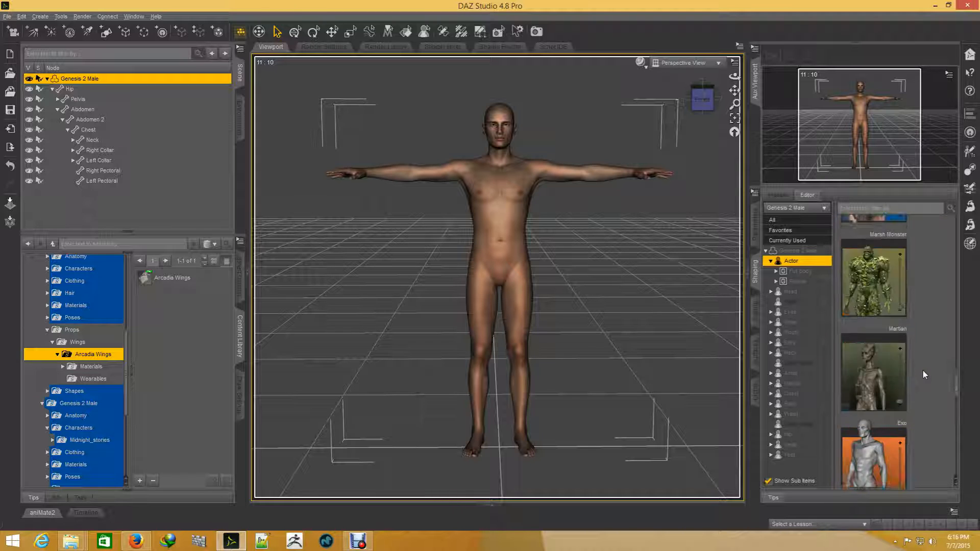
mouse_move(896, 330)
drag(900, 332, 908, 253)
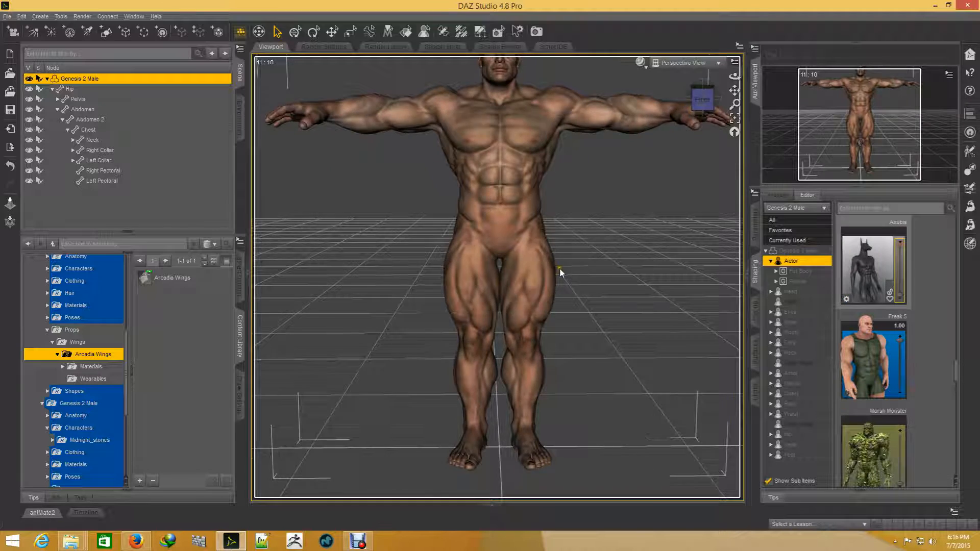
scroll(551, 260, down, 3)
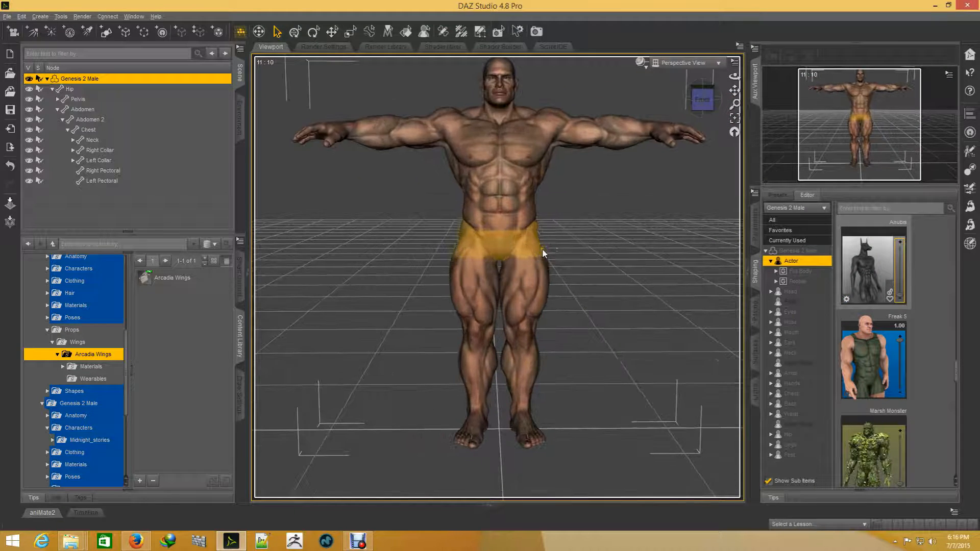
mouse_move(703, 99)
mouse_down()
mouse_move(678, 101)
mouse_move(704, 99)
mouse_up()
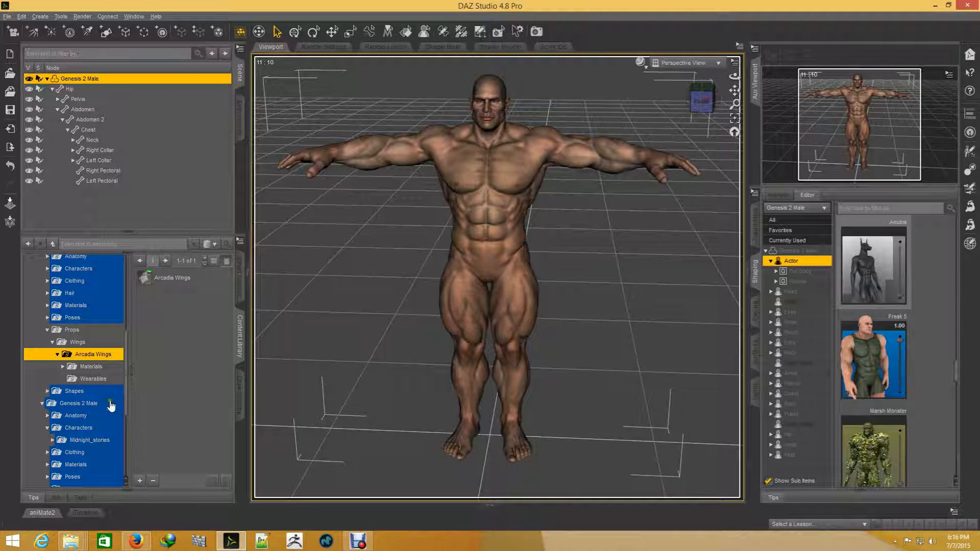
- Load the Genesis 2 Male version of the Arcadia Wings wearable onto the muscular figure and inspect it from behind
click(96, 379)
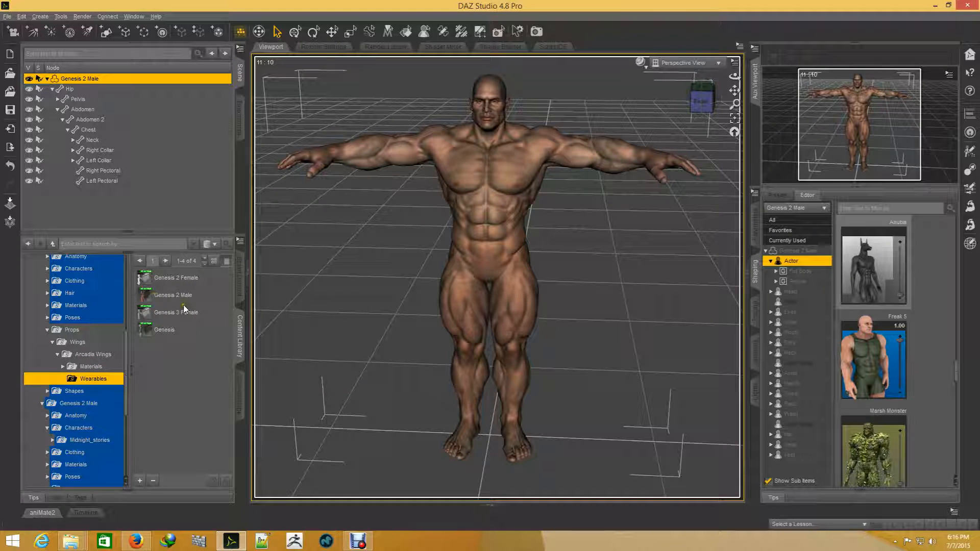
drag(145, 298, 488, 215)
click(510, 218)
drag(705, 100, 632, 97)
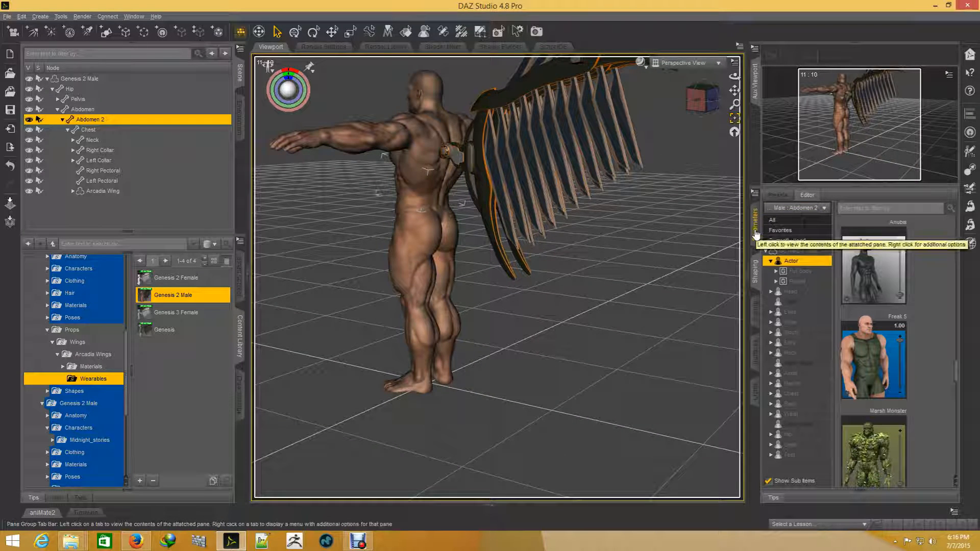
- Select the Arcadia Wing and raise its mounts on the back by setting Wings Pos Up-Down to about 98.6%
click(756, 307)
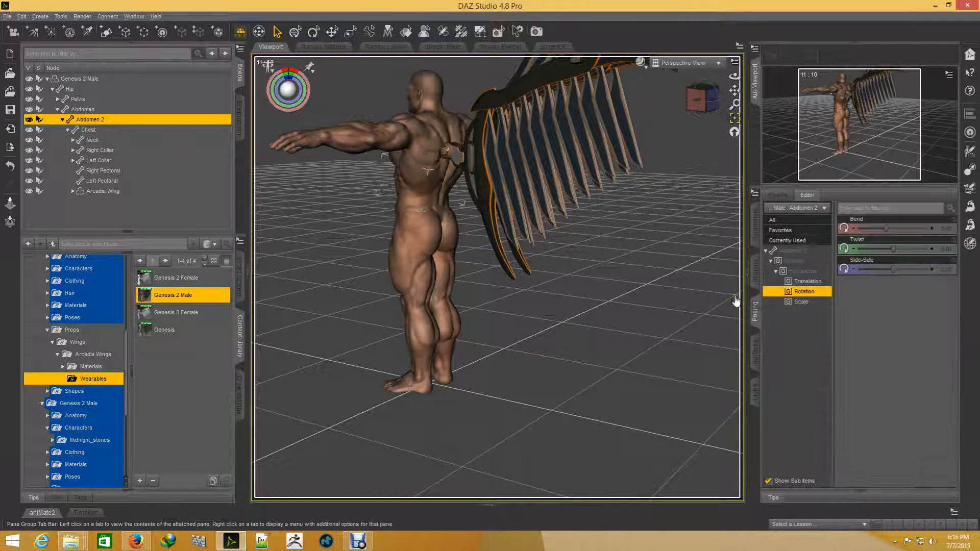
click(500, 107)
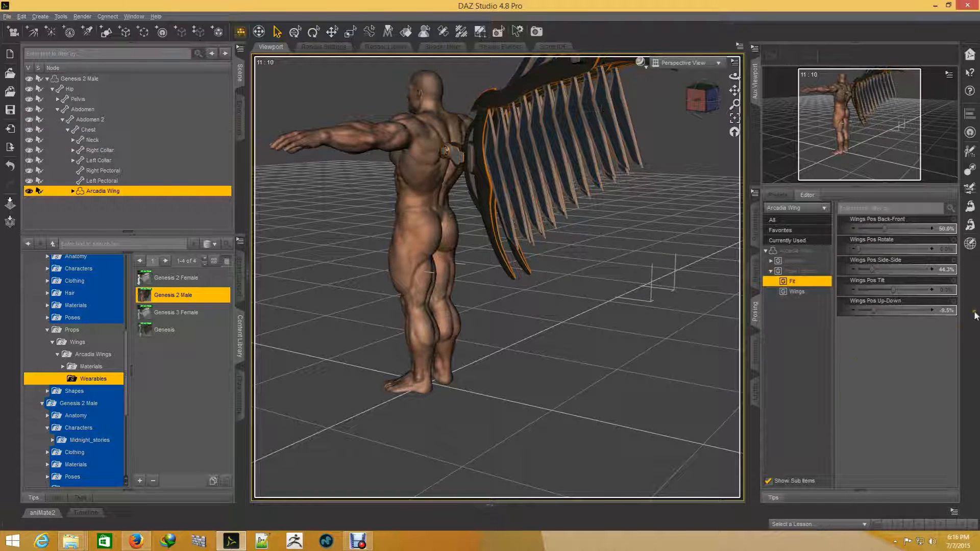
drag(733, 91, 731, 138)
scroll(667, 157, up, 4)
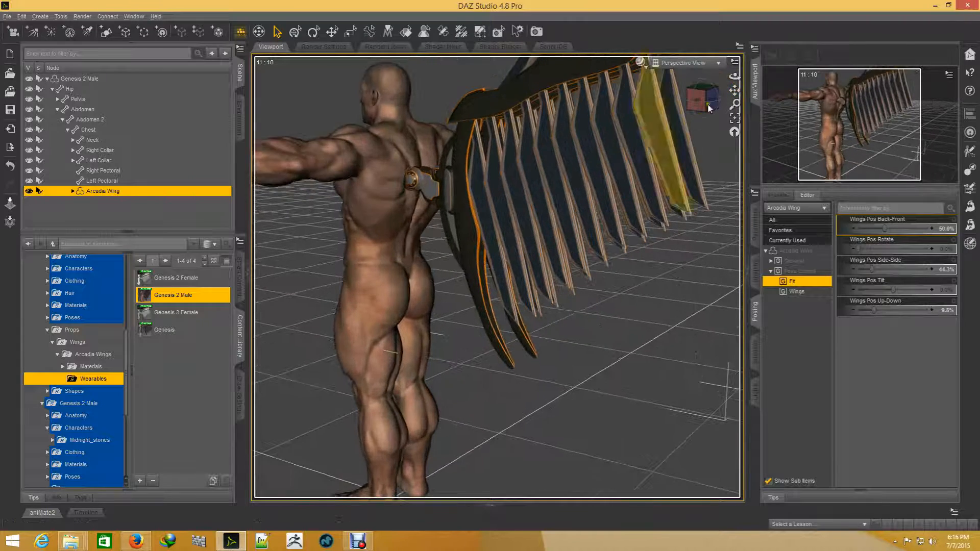
drag(708, 103, 627, 204)
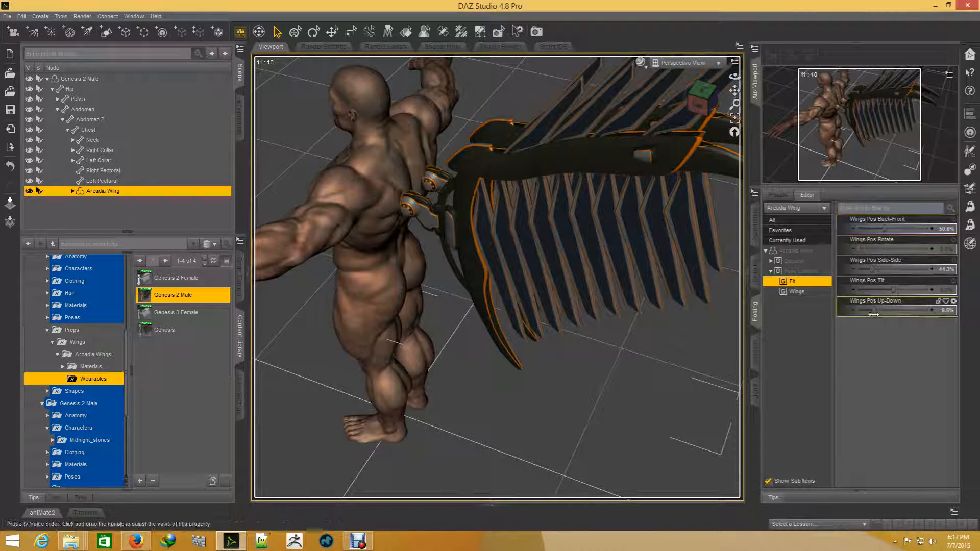
mouse_move(872, 317)
mouse_down()
mouse_move(896, 310)
mouse_move(881, 310)
mouse_up()
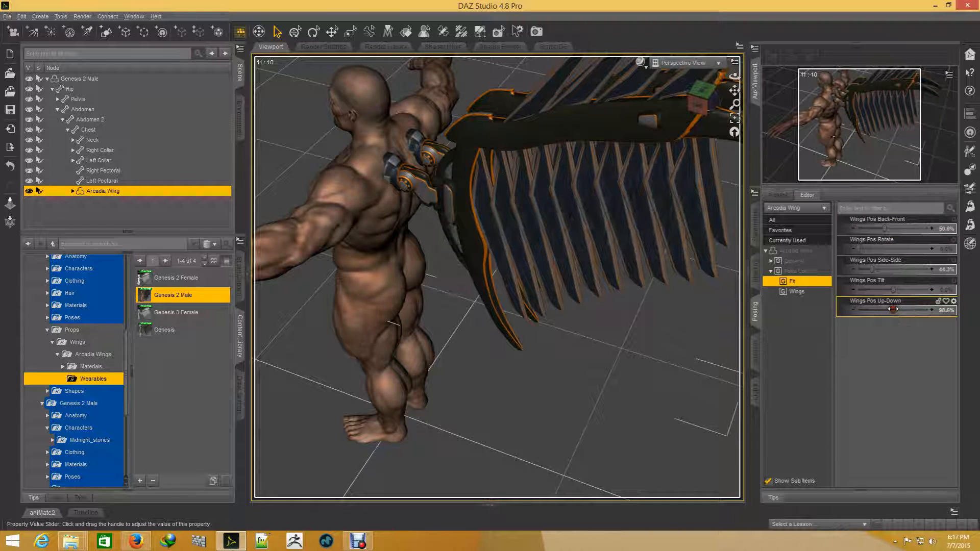
- Set the wing fit controls Wings Pos Side-Side to 189.5% and Wings Pos Tilt to about 62%
drag(695, 102, 487, 246)
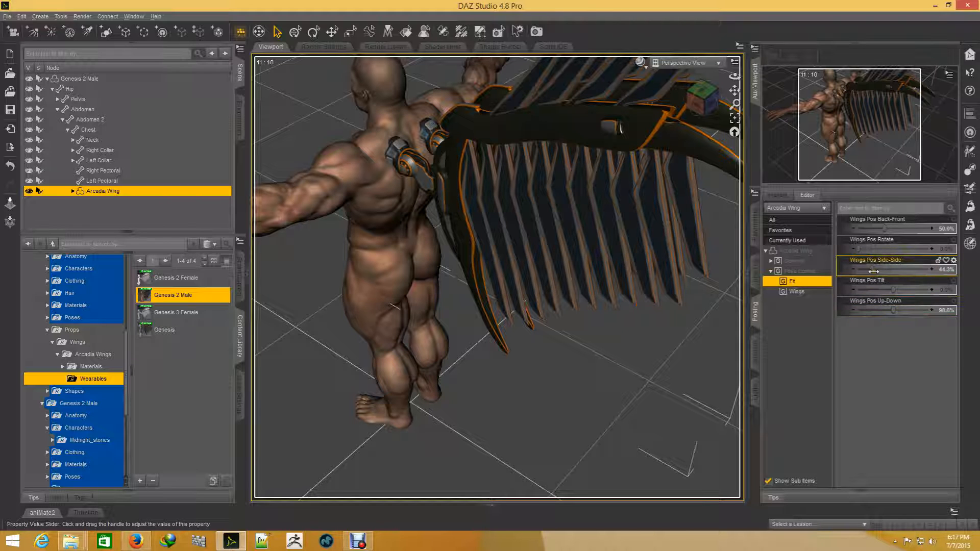
drag(869, 270, 903, 253)
click(702, 116)
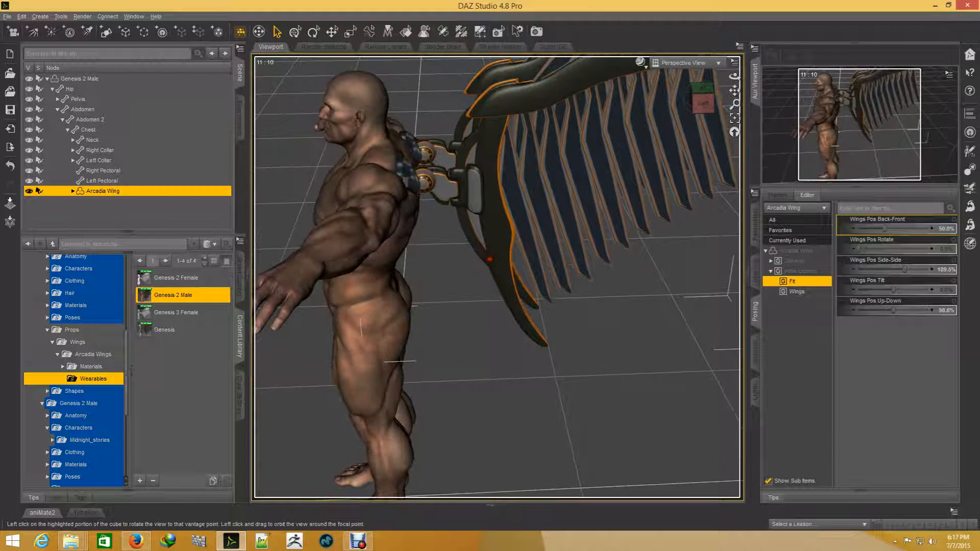
drag(892, 289, 911, 285)
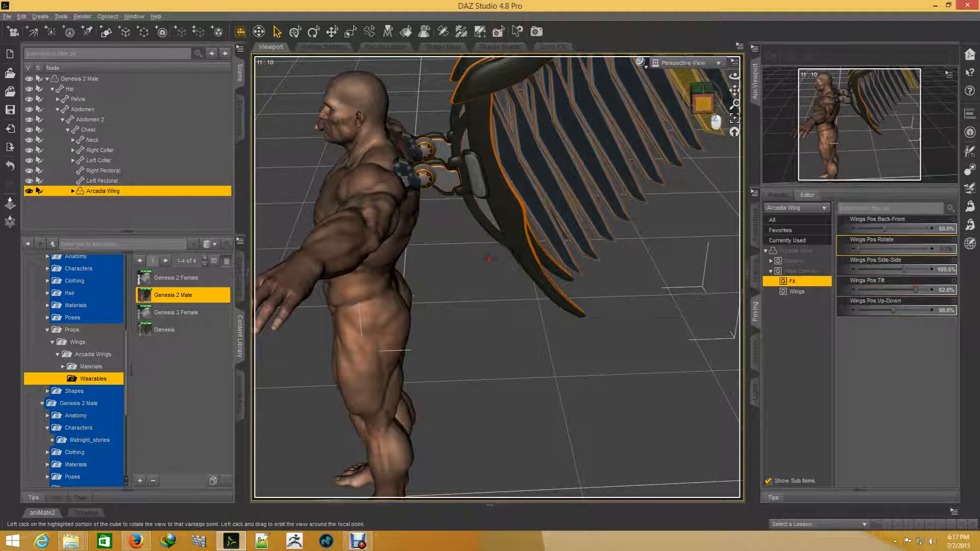
- Set Wings Pos Rotate to 67.6% and Wings Pos Back-Front to 55.4%, and check the fit from above and the side
click(702, 104)
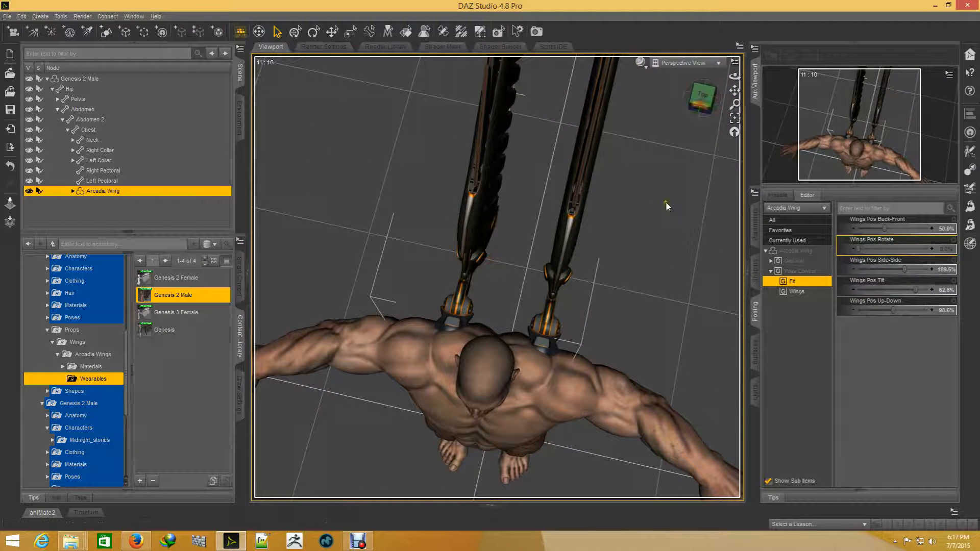
drag(859, 249, 905, 256)
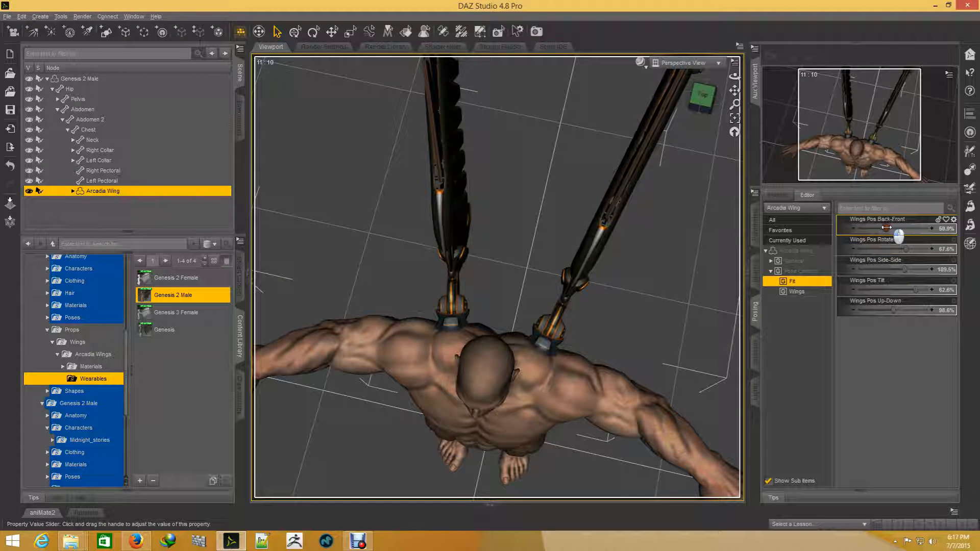
drag(887, 228, 896, 229)
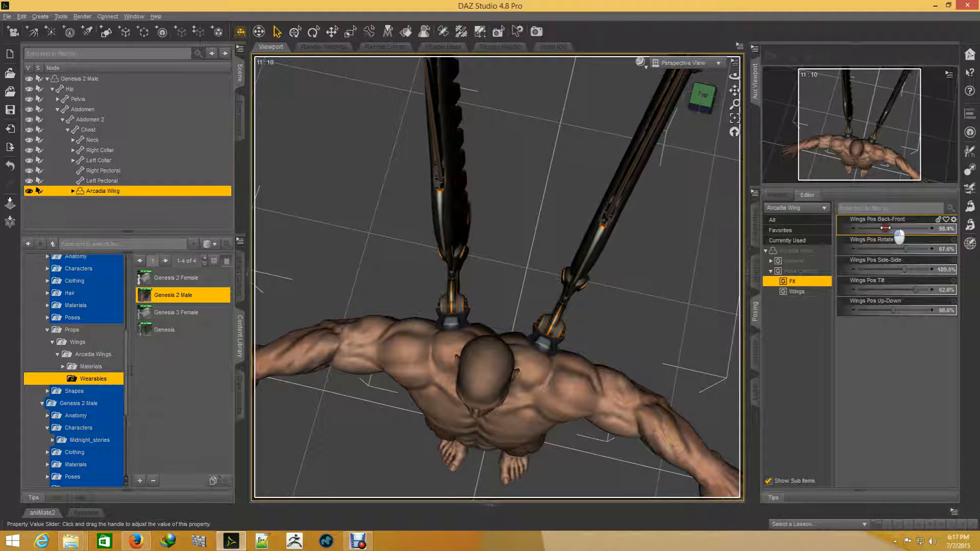
click(703, 101)
mouse_move(703, 97)
mouse_down()
mouse_move(755, 81)
mouse_move(791, 102)
mouse_move(720, 93)
mouse_move(737, 76)
mouse_move(716, 79)
mouse_move(700, 103)
mouse_move(715, 116)
mouse_move(674, 93)
mouse_move(706, 97)
mouse_move(683, 98)
mouse_up()
scroll(625, 249, up, 3)
scroll(623, 244, down, 6)
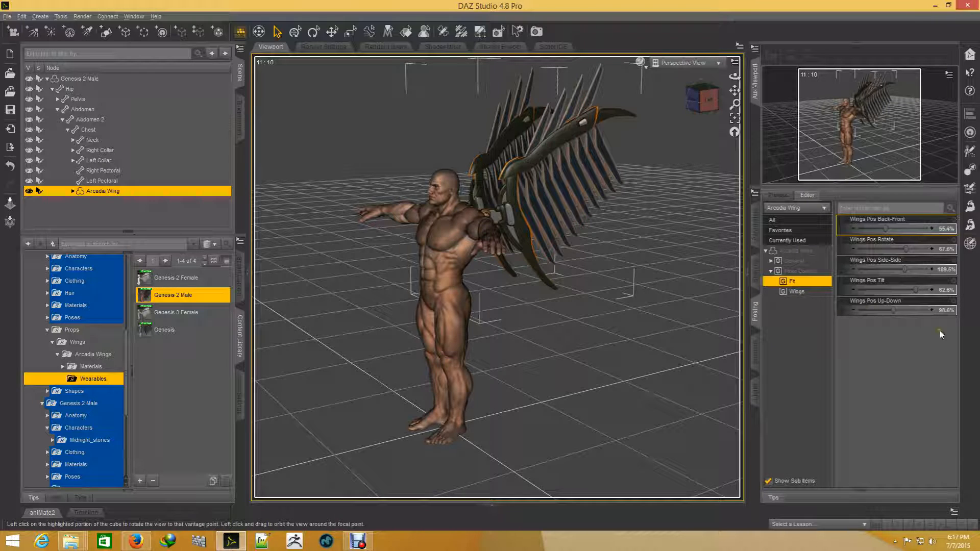
- Enlarge the Arcadia Wings by setting Wings Size to 140%
click(797, 292)
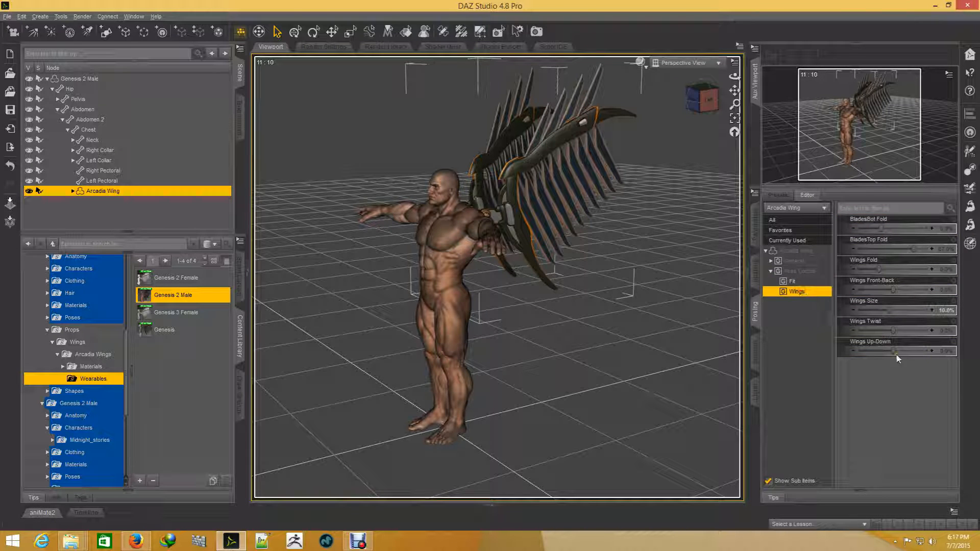
drag(890, 309, 929, 310)
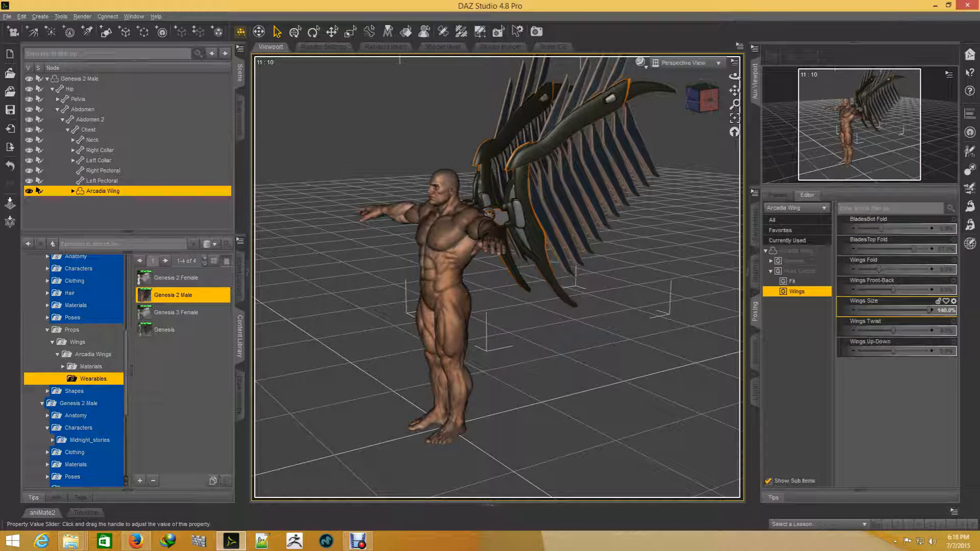
- Set the wing fit control Wings Pos Tilt to 100% on the Genesis 2 Male's Arcadia Wing
drag(700, 101, 716, 112)
scroll(596, 158, up, 5)
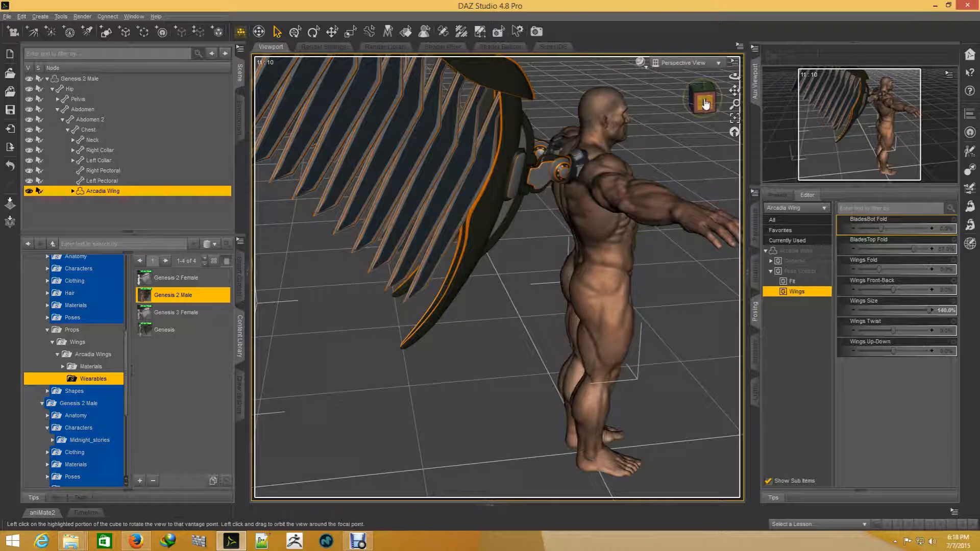
click(704, 104)
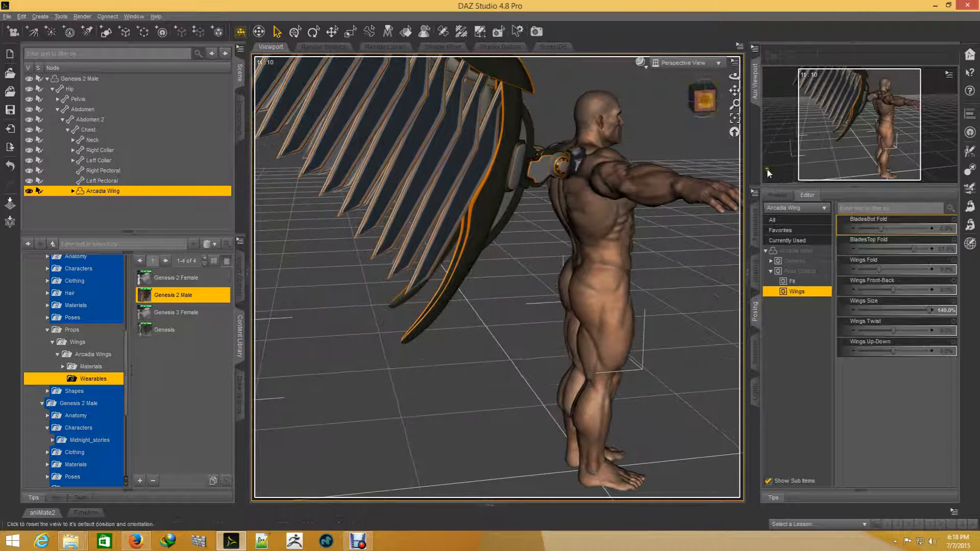
click(792, 281)
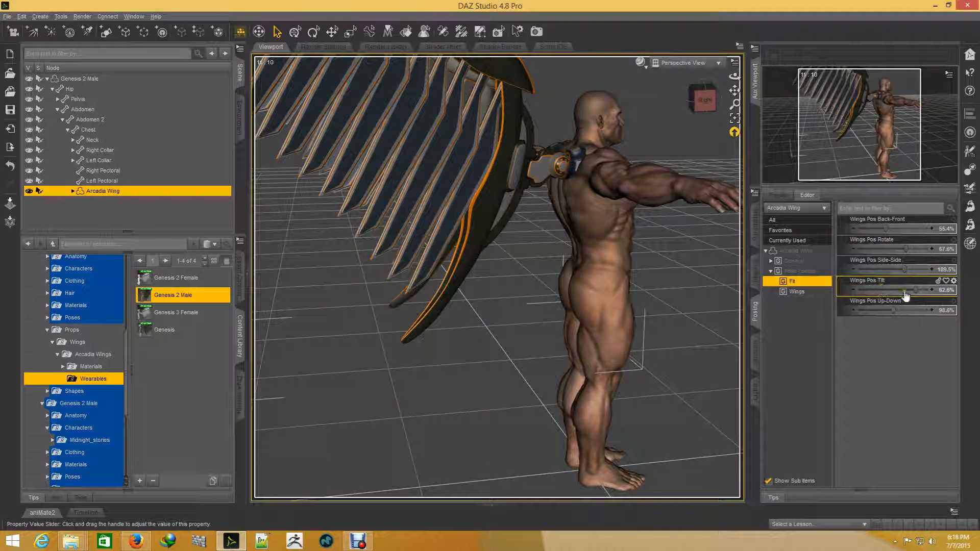
drag(916, 289, 948, 289)
- Examine how the tilted, enlarged wings sit on the male figure from the back, side and front
drag(708, 105, 620, 186)
drag(487, 258, 489, 250)
drag(702, 101, 644, 162)
scroll(592, 228, up, 4)
scroll(592, 228, down, 6)
scroll(641, 161, down, 5)
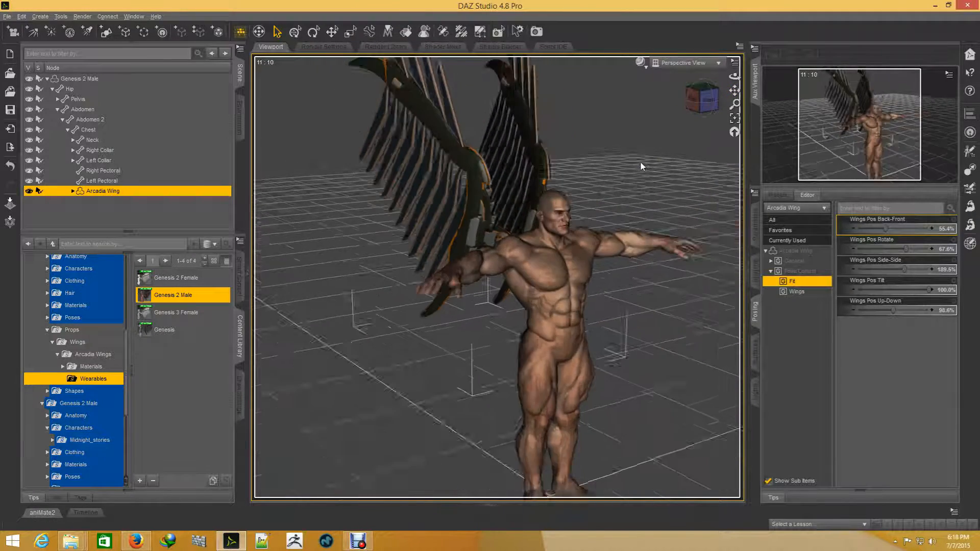
scroll(638, 160, up, 3)
scroll(639, 160, up, 1)
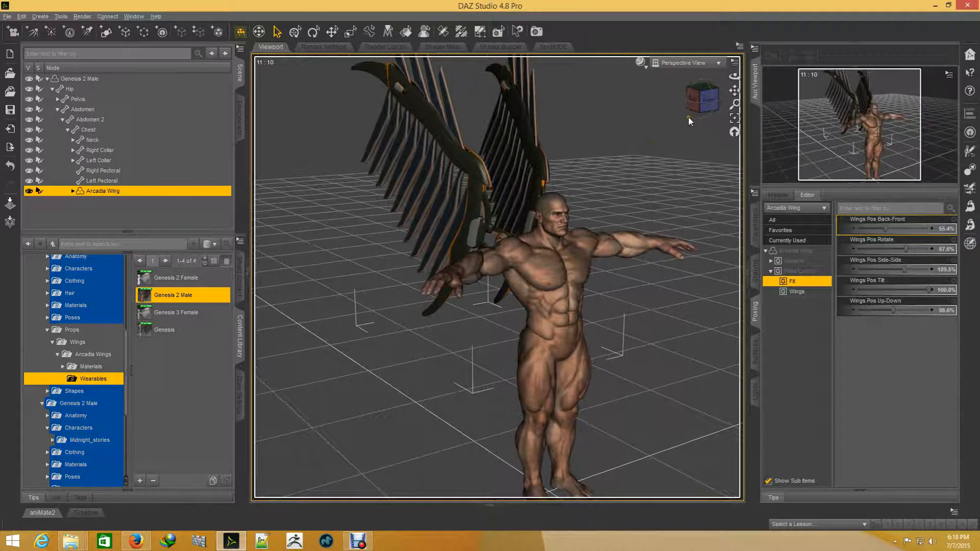
drag(700, 101, 655, 122)
scroll(556, 203, down, 3)
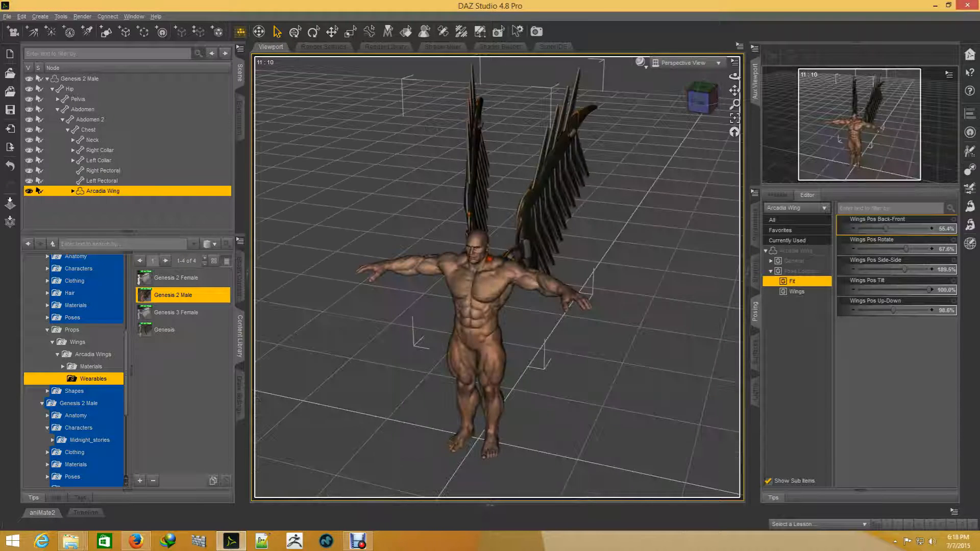
- Delete the Genesis 2 Male together with its wings and load the Genesis 3 Female figure
click(475, 280)
key(Delete)
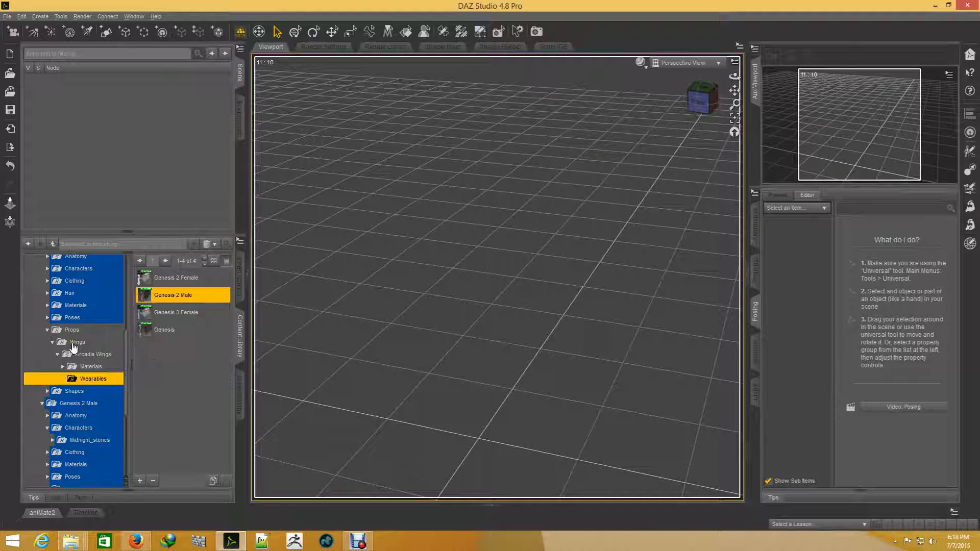
scroll(74, 347, up, 4)
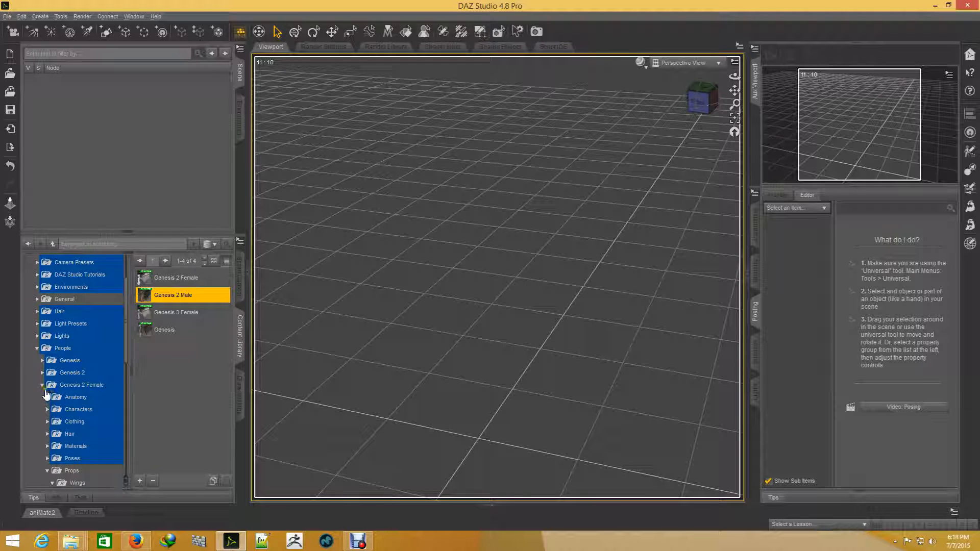
click(43, 385)
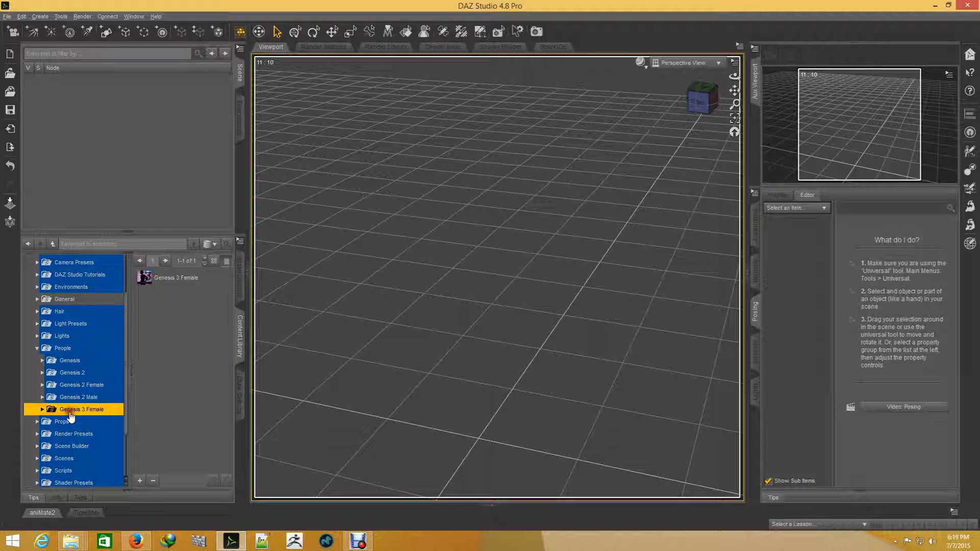
double_click(147, 286)
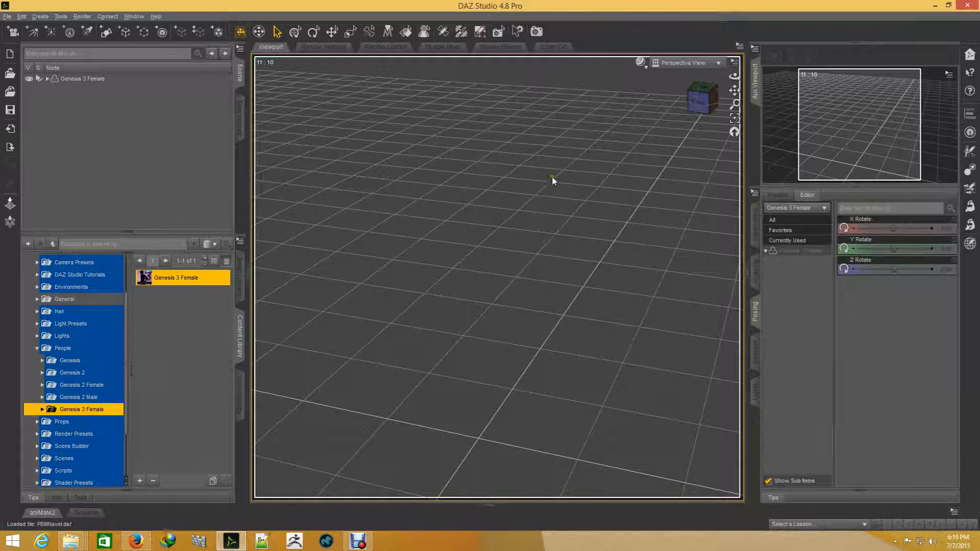
- Attach the Genesis 3 Female version of the Arcadia Wings wearable to the figure's back
scroll(509, 313, up, 5)
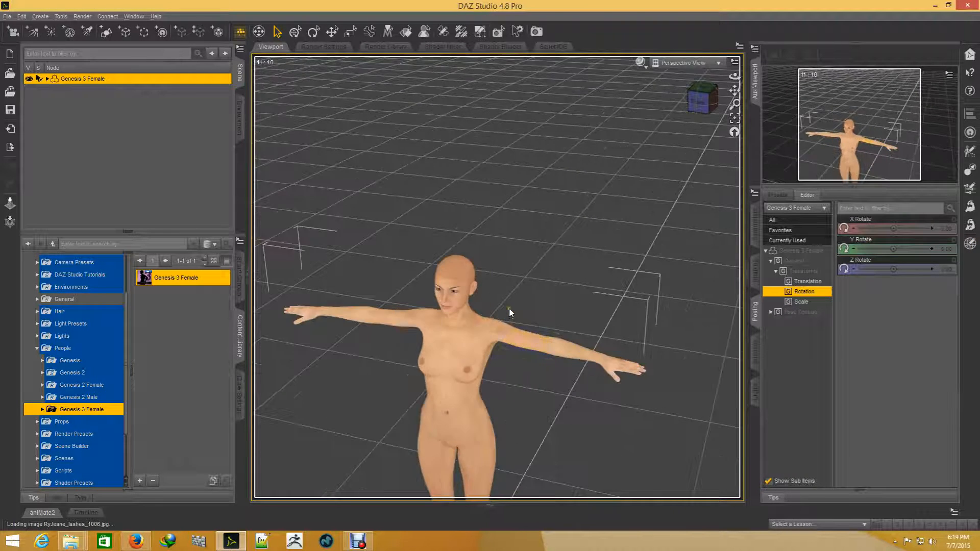
drag(703, 101, 603, 76)
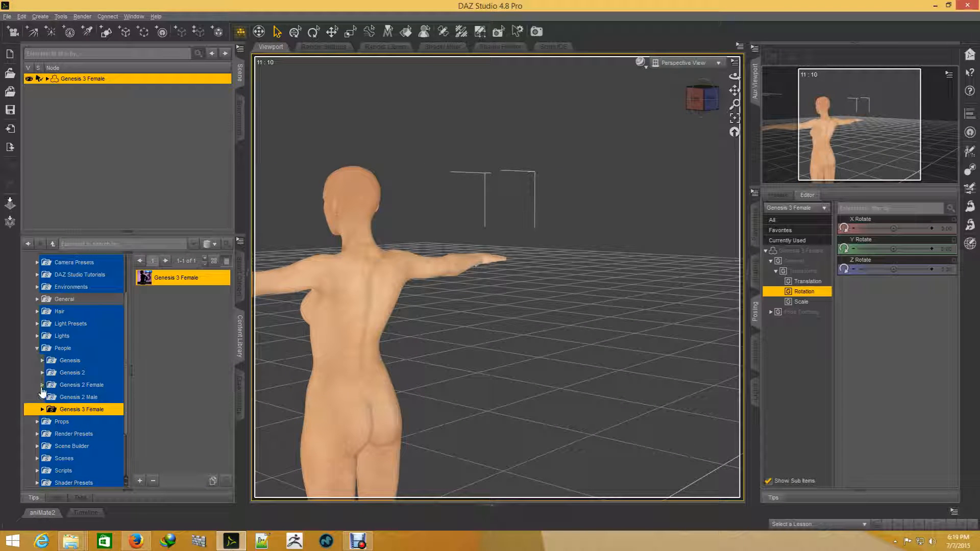
click(42, 384)
scroll(81, 428, down, 3)
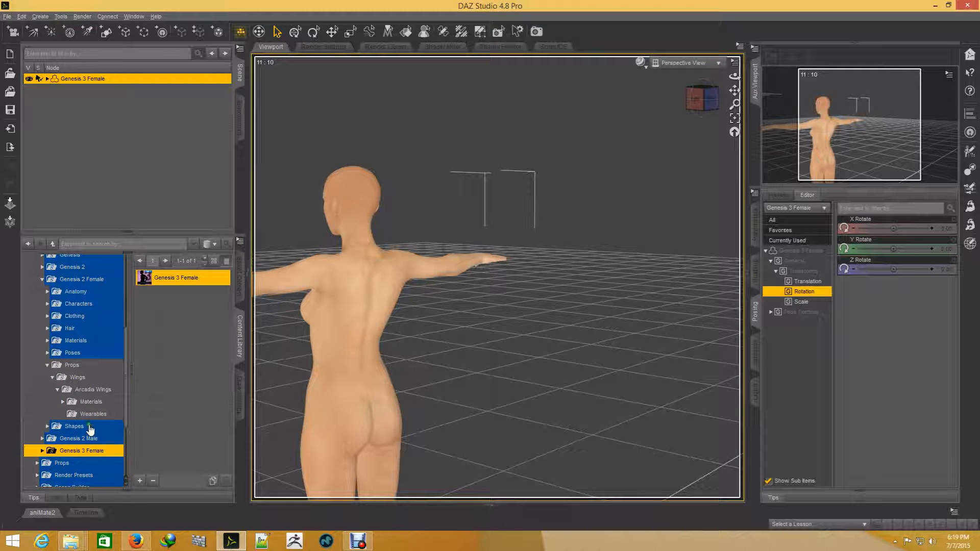
click(93, 414)
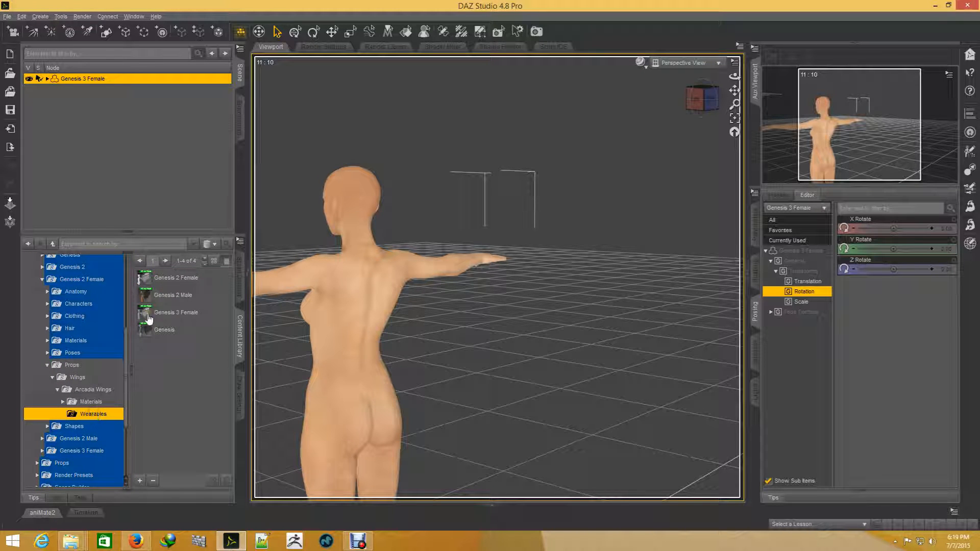
mouse_move(185, 317)
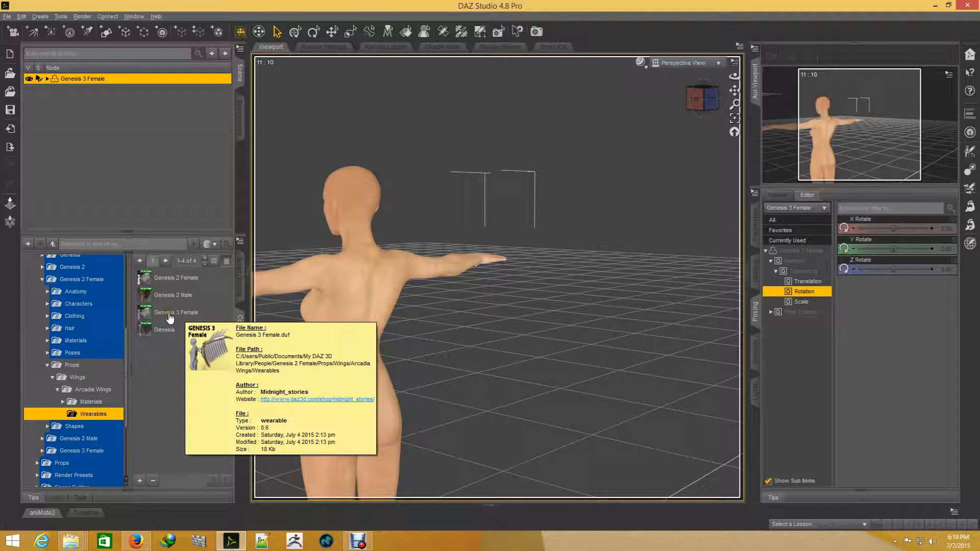
click(145, 315)
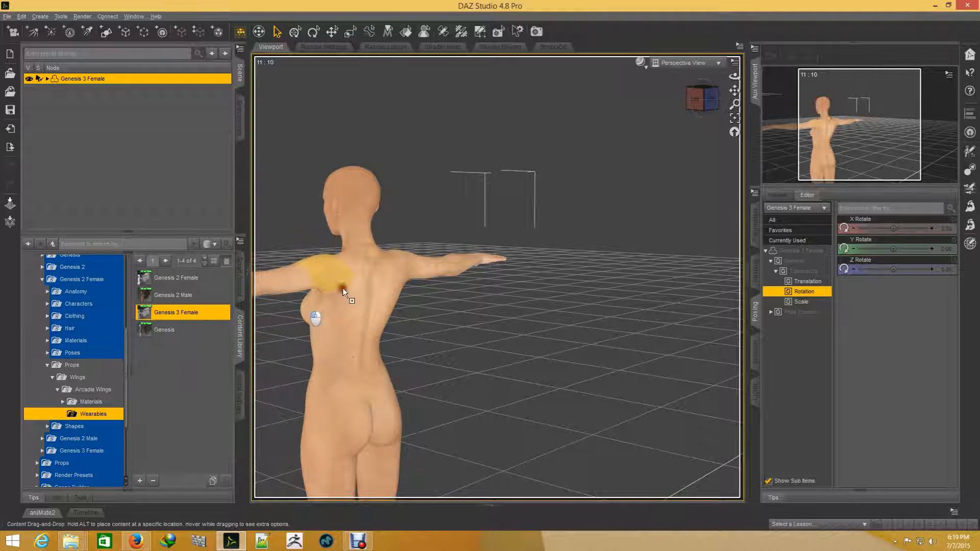
drag(379, 281, 379, 282)
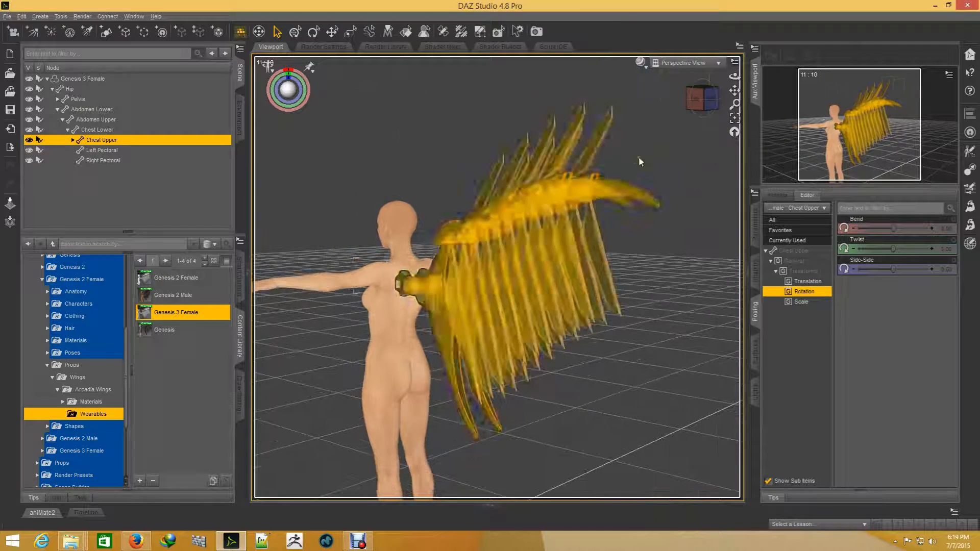
- Fold the Arcadia Wing completely by setting Wings Fold, BladesBot Fold and BladesTop Fold to 100%
drag(694, 102, 548, 141)
drag(471, 273, 574, 175)
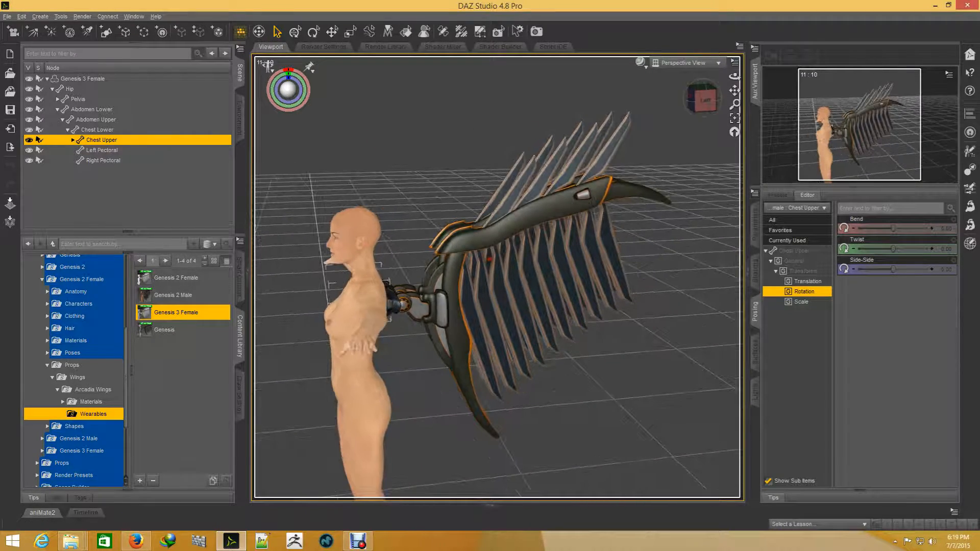
click(755, 238)
click(754, 278)
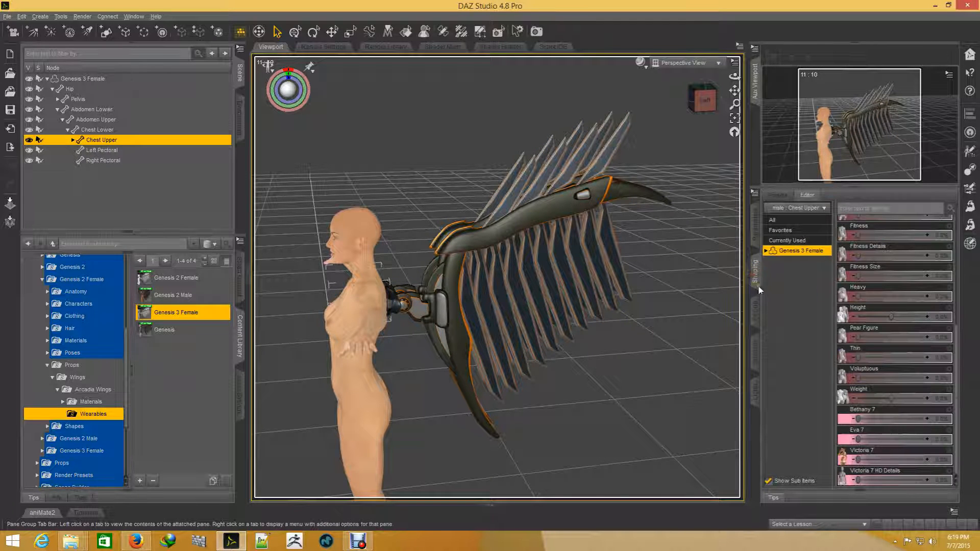
click(451, 255)
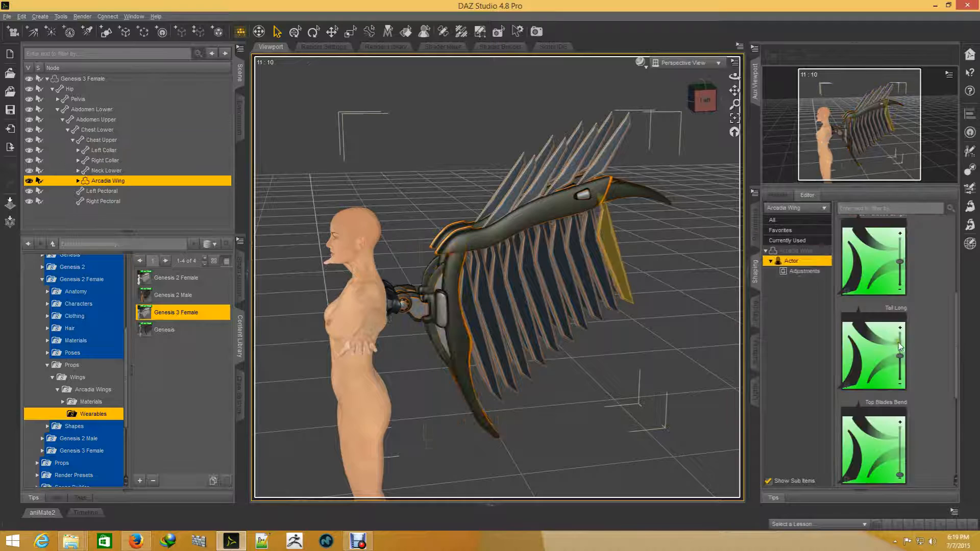
scroll(902, 310, up, 1)
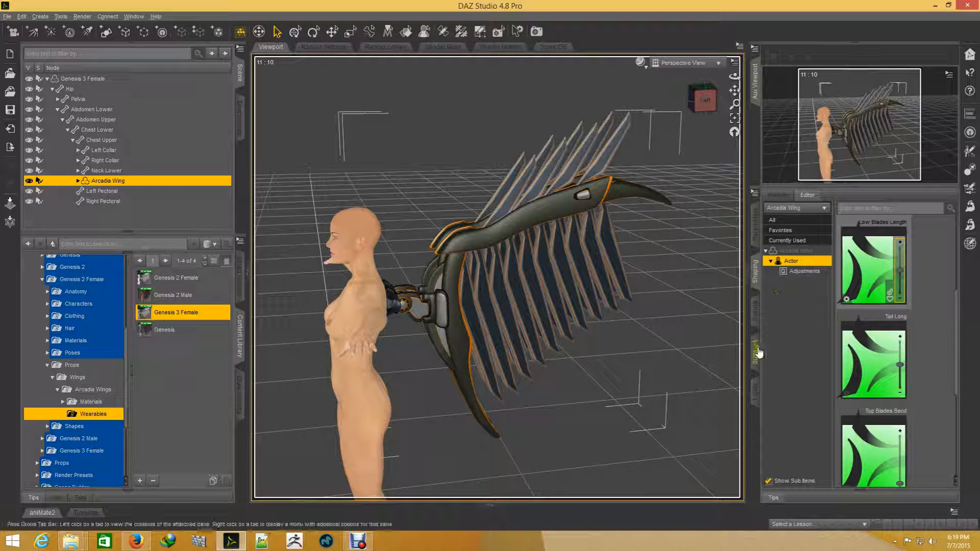
click(756, 315)
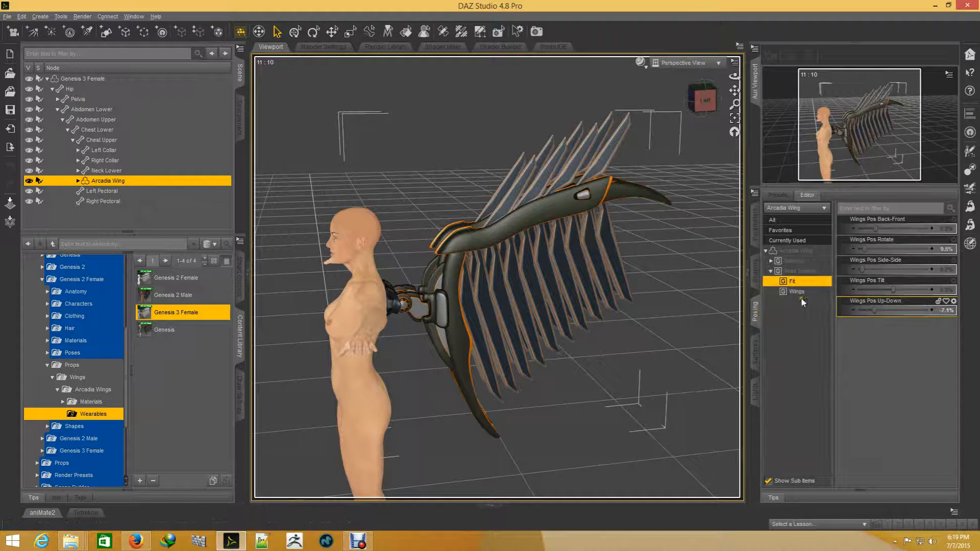
click(797, 291)
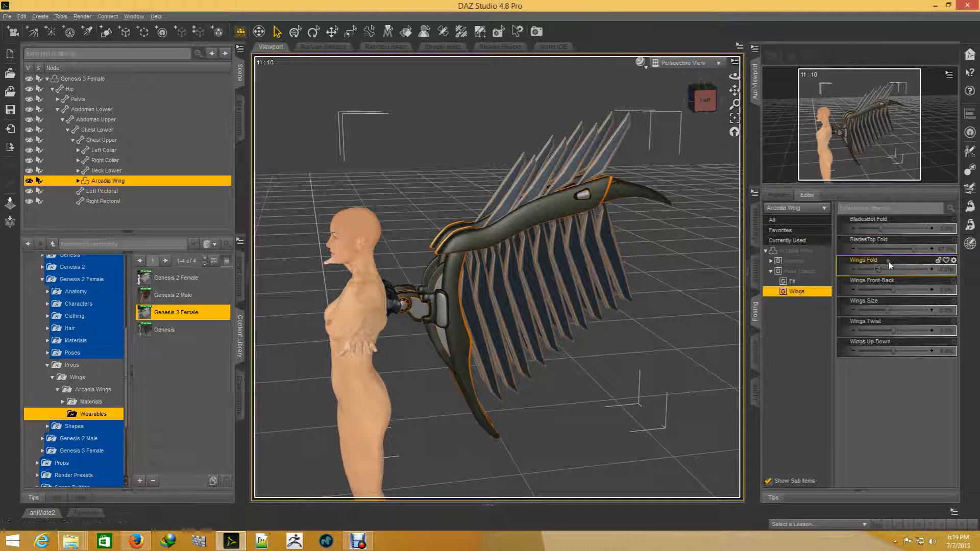
drag(878, 269, 941, 269)
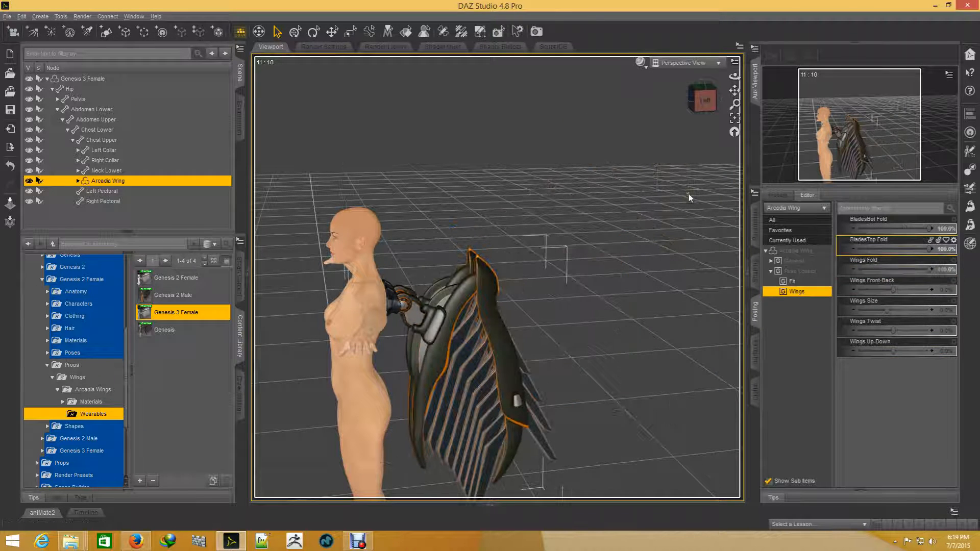
- Spread and raise the folded wings by setting Wings Front-Back to 54% and Wings Up-Down to 77%
click(696, 101)
drag(697, 100, 612, 120)
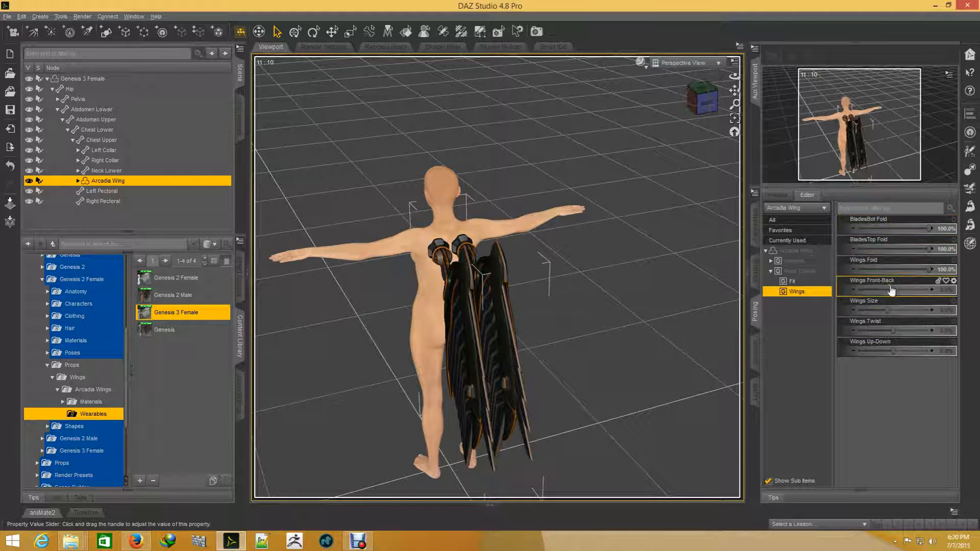
mouse_move(893, 290)
mouse_down()
mouse_move(920, 291)
mouse_move(911, 288)
mouse_up()
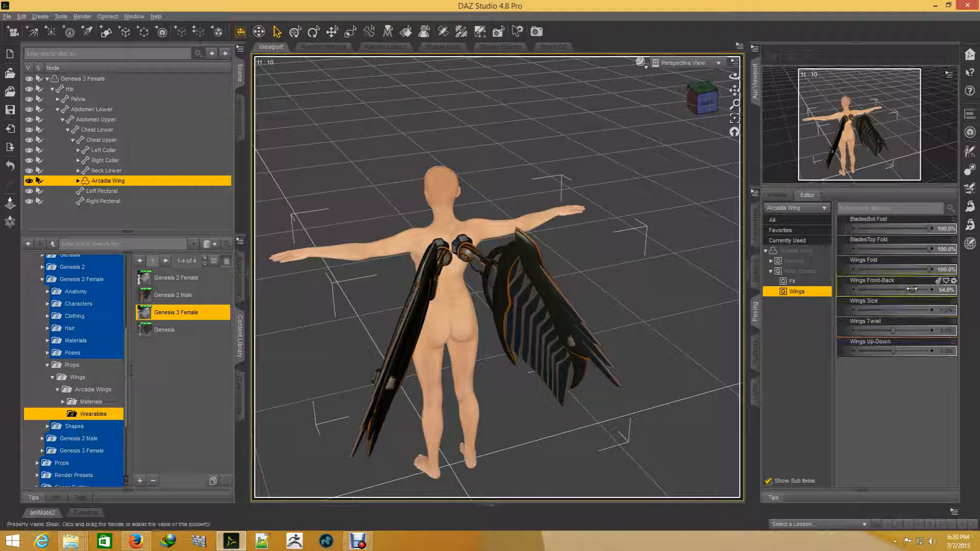
drag(894, 350, 920, 351)
- Enlarge the wings by setting Wings Size to about 119%, and check them from behind and in front
click(707, 108)
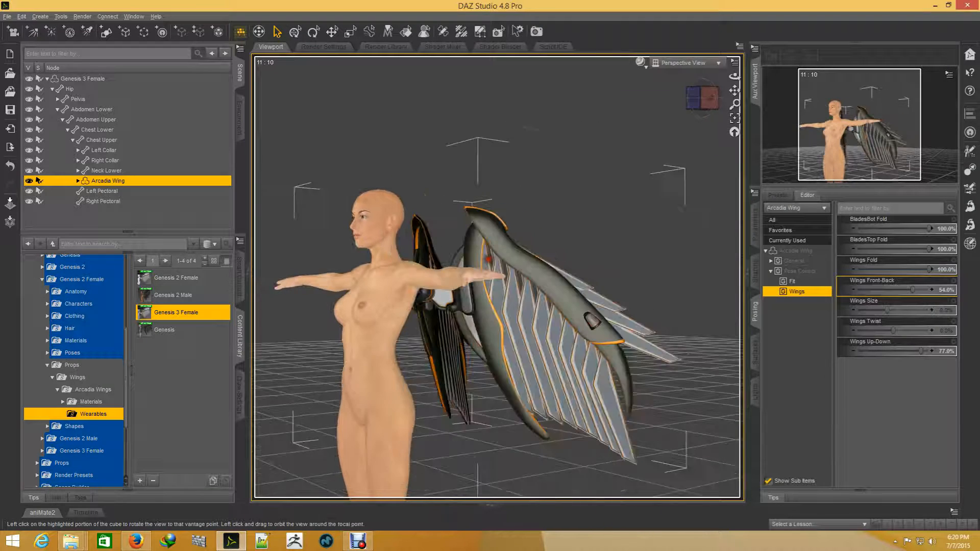
drag(887, 310, 923, 313)
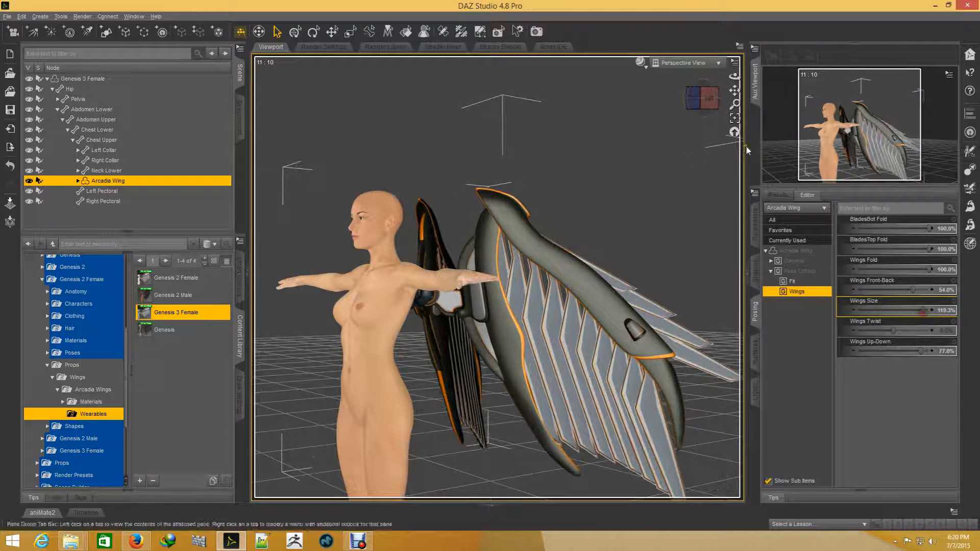
click(701, 97)
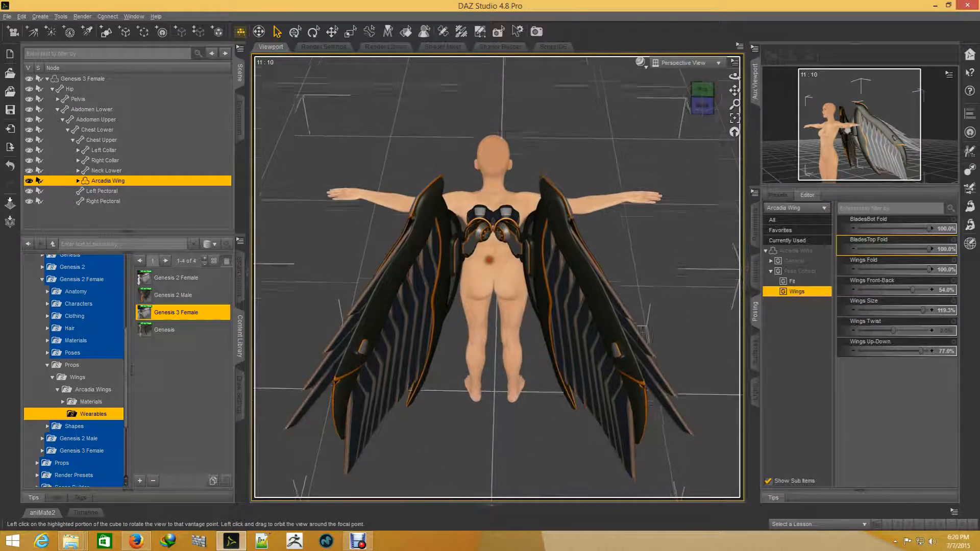
click(701, 98)
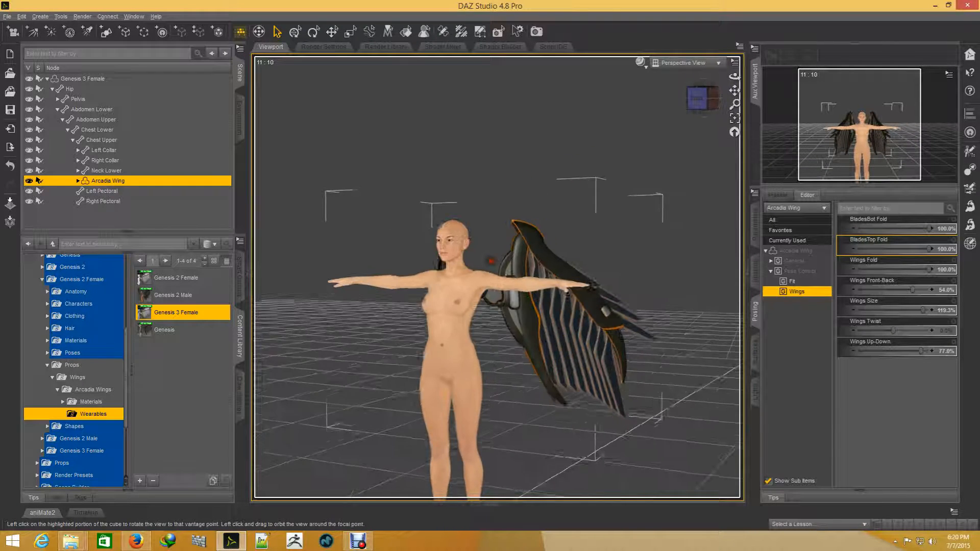
click(704, 98)
drag(734, 90, 749, 15)
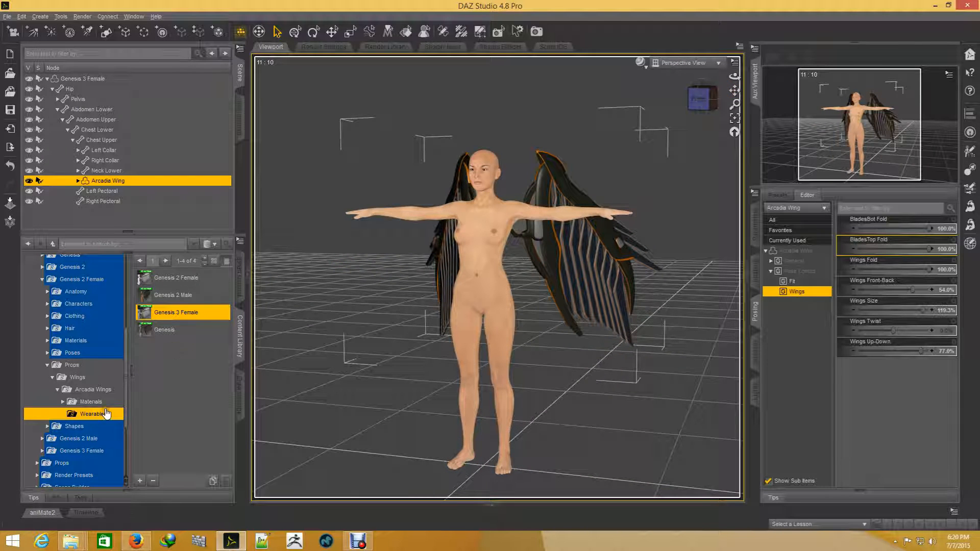
- Open the Midnight_Stories Flying Poses folder for Genesis 3 Female and show its poses as a thumbnail grid
scroll(97, 392, down, 3)
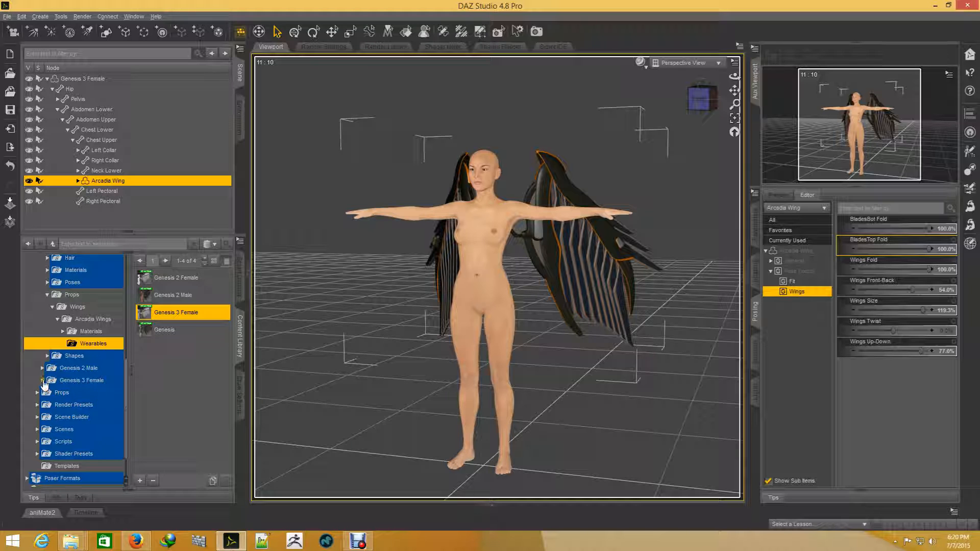
click(43, 381)
scroll(76, 386, down, 4)
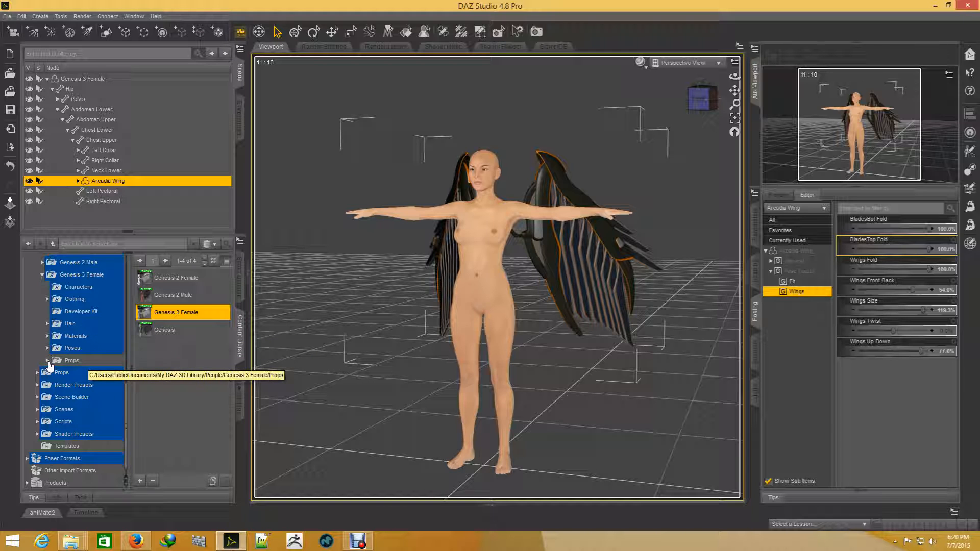
click(47, 348)
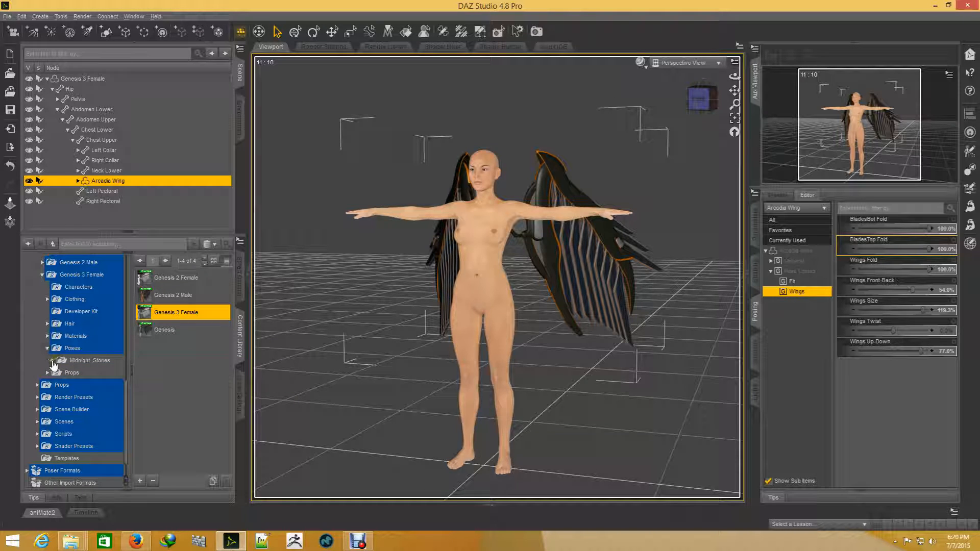
click(52, 361)
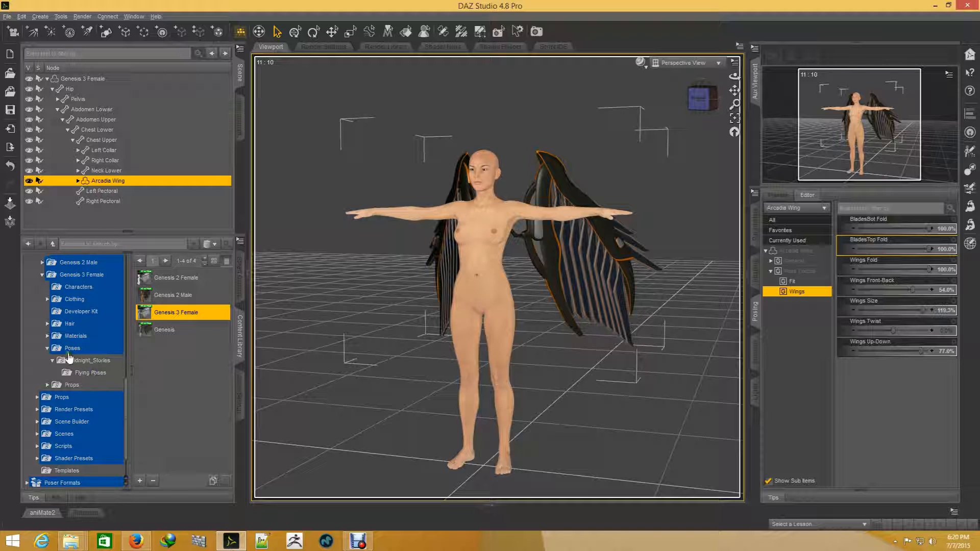
click(90, 373)
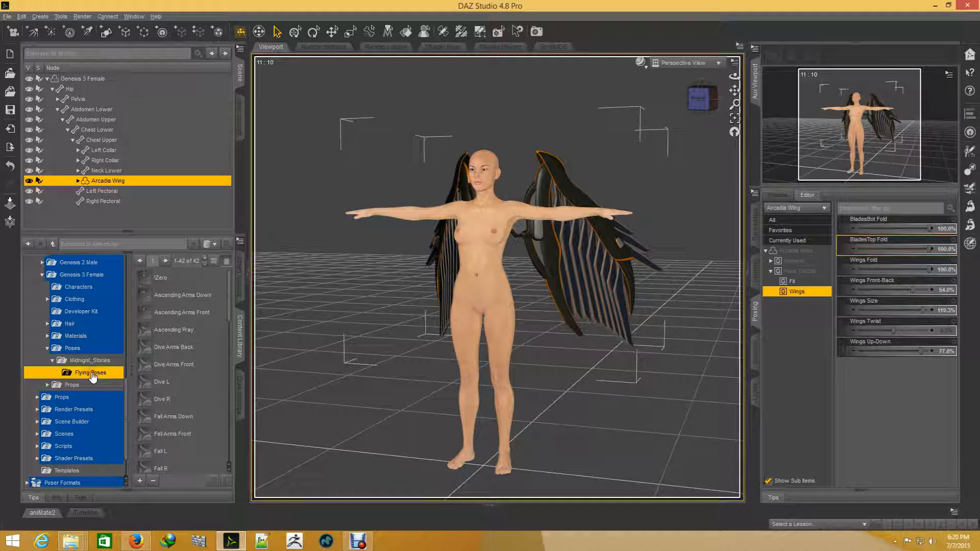
click(215, 261)
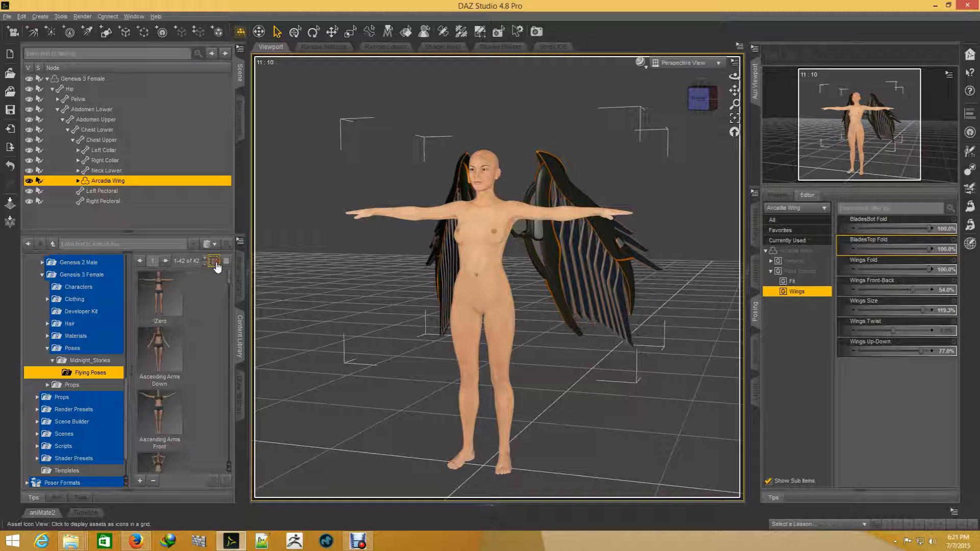
- Try the Ascending Arms Front and Ascending Arms Down poses on the winged figure and inspect it from different angles
double_click(159, 414)
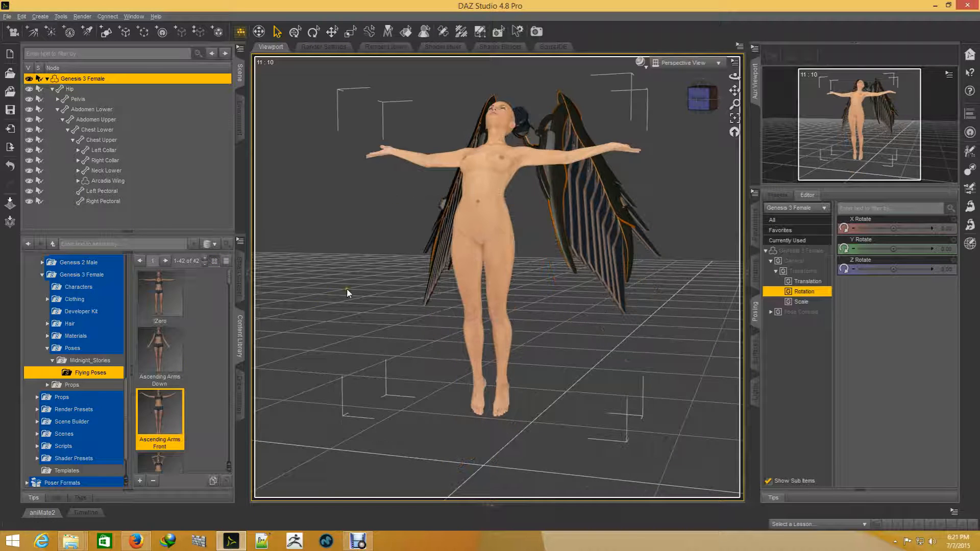
drag(698, 99, 668, 100)
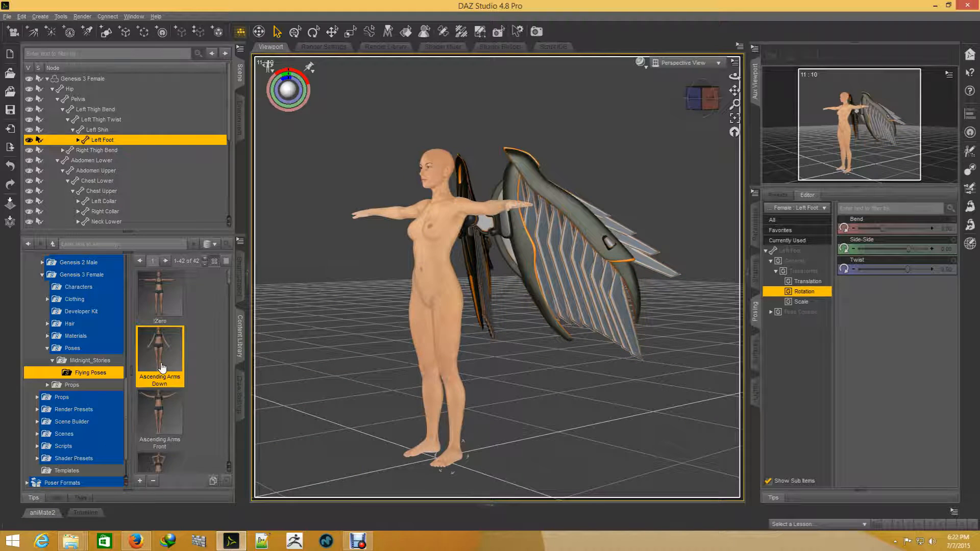
mouse_move(166, 355)
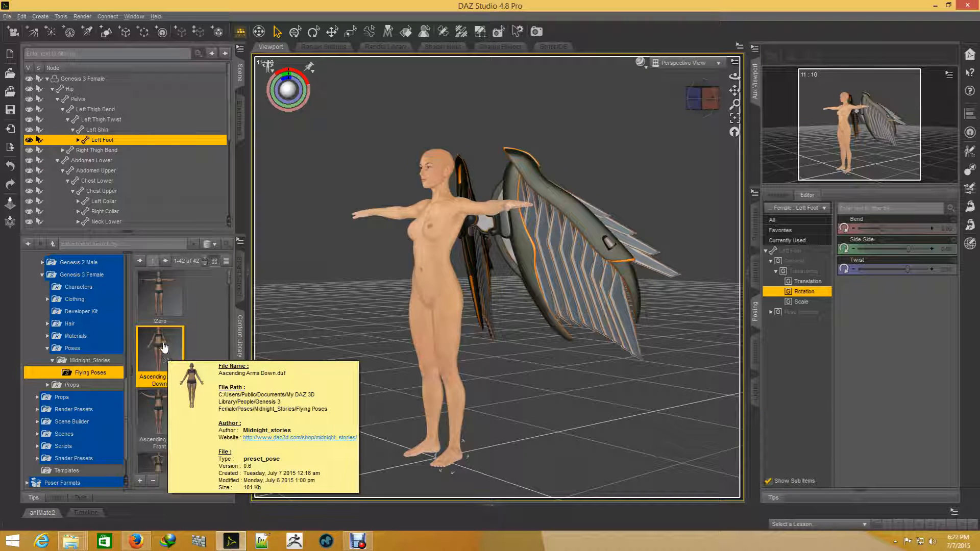
double_click(164, 346)
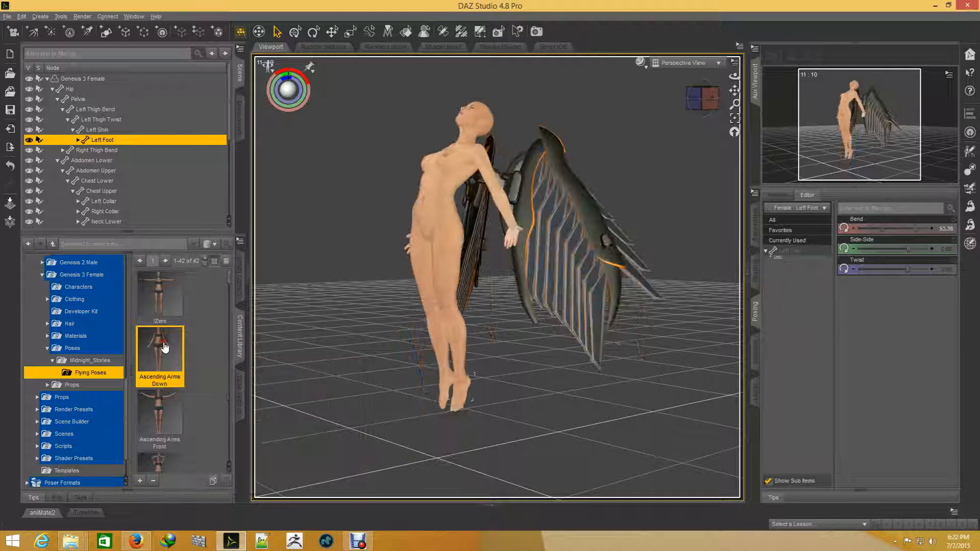
mouse_move(710, 100)
mouse_down()
mouse_move(694, 98)
mouse_move(715, 101)
mouse_up()
- Try the Ascending Pray and Dive Arms Back poses on the figure, viewing how the wings follow the body
scroll(160, 356, down, 3)
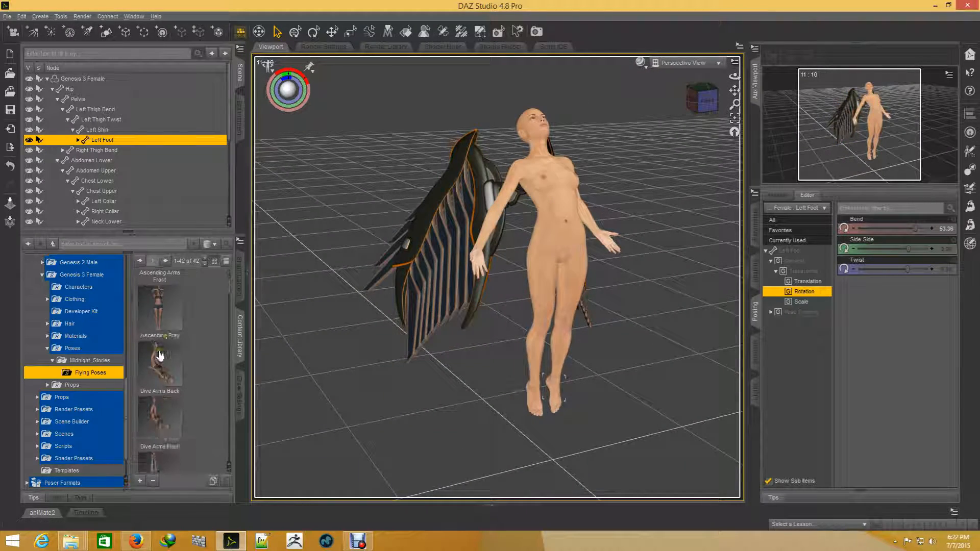
double_click(163, 322)
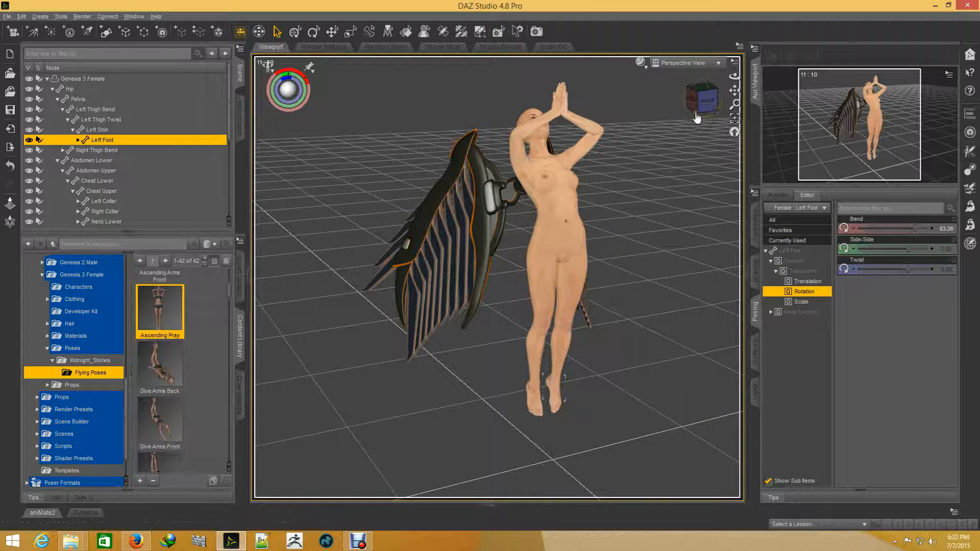
drag(702, 98, 707, 99)
drag(448, 259, 650, 136)
double_click(166, 371)
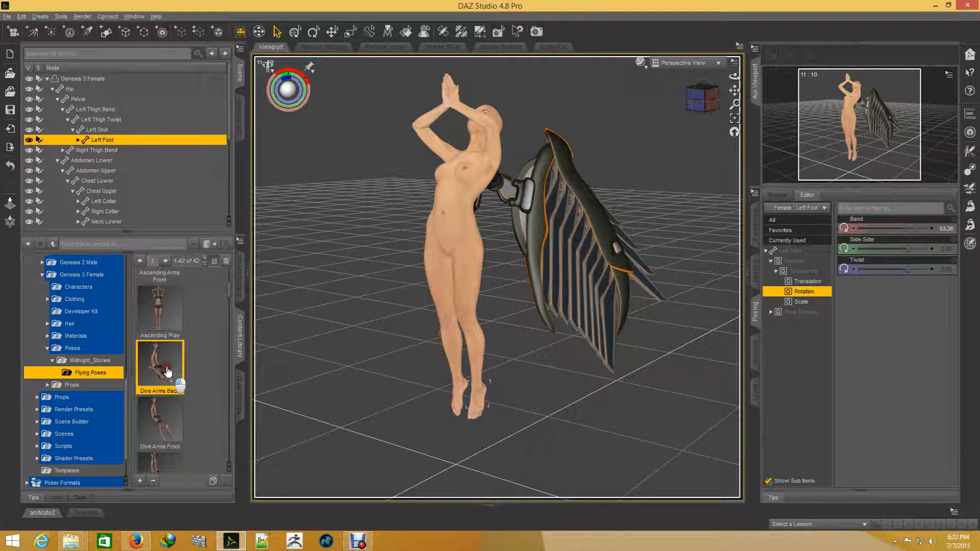
click(699, 106)
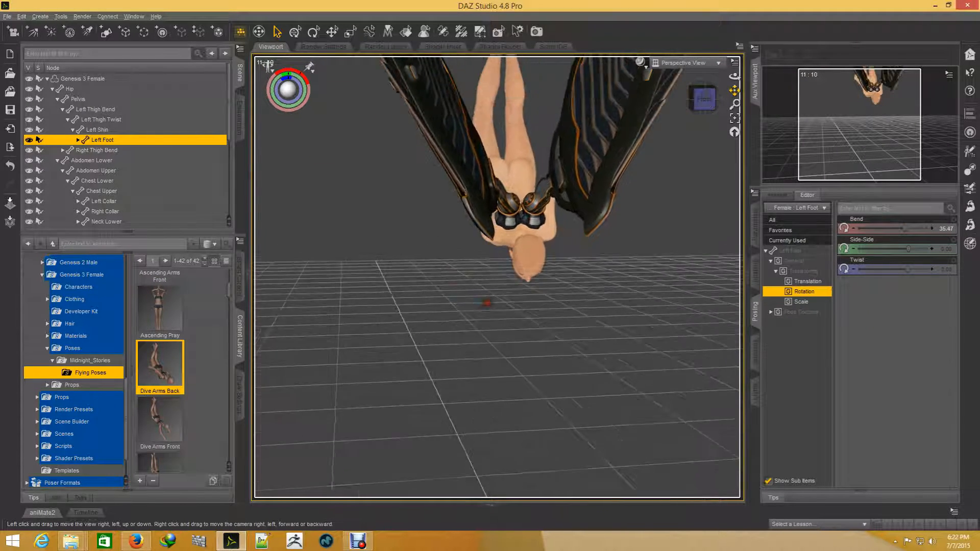
drag(704, 100, 725, 80)
- Try the Fall Arms Down pose on the figure and inspect the wings beneath the falling body
scroll(170, 409, down, 3)
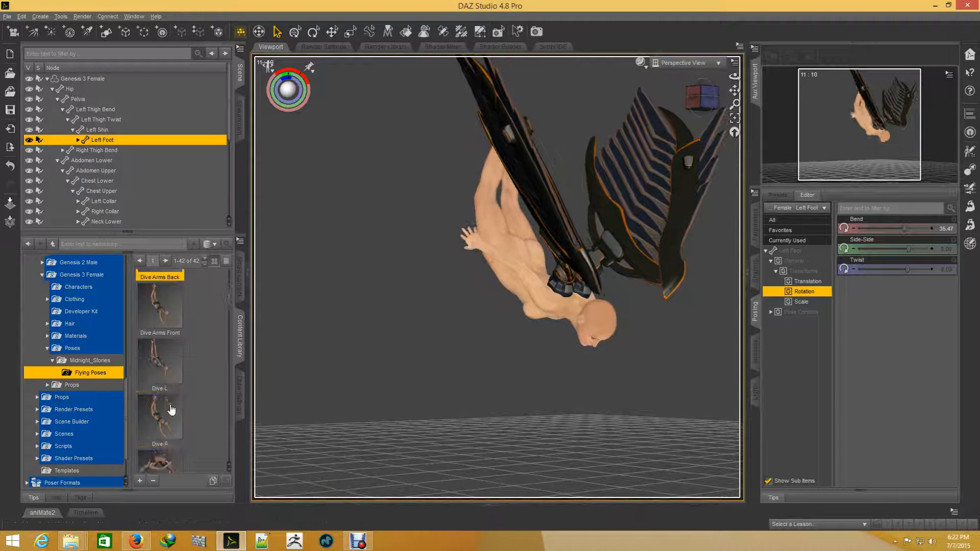
double_click(159, 419)
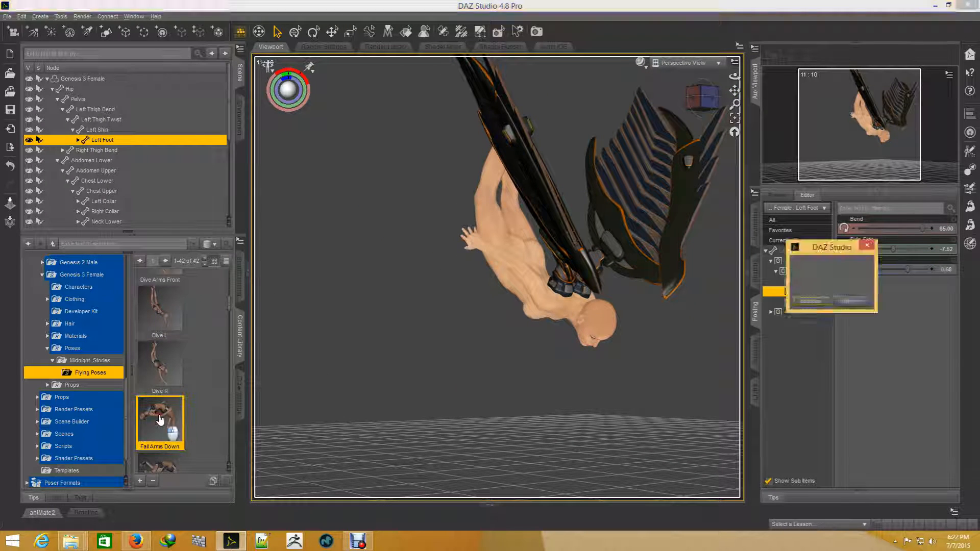
drag(702, 102, 748, 109)
drag(499, 261, 466, 172)
- Try the Float L and Fly Up L poses on the figure, checking the wings from the front and side
scroll(103, 378, down, 2)
scroll(172, 393, down, 5)
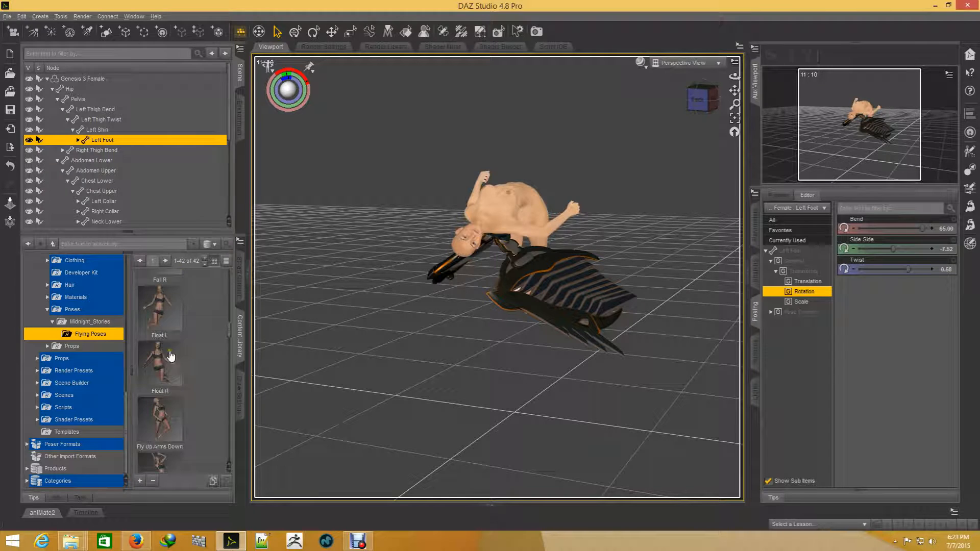
double_click(171, 311)
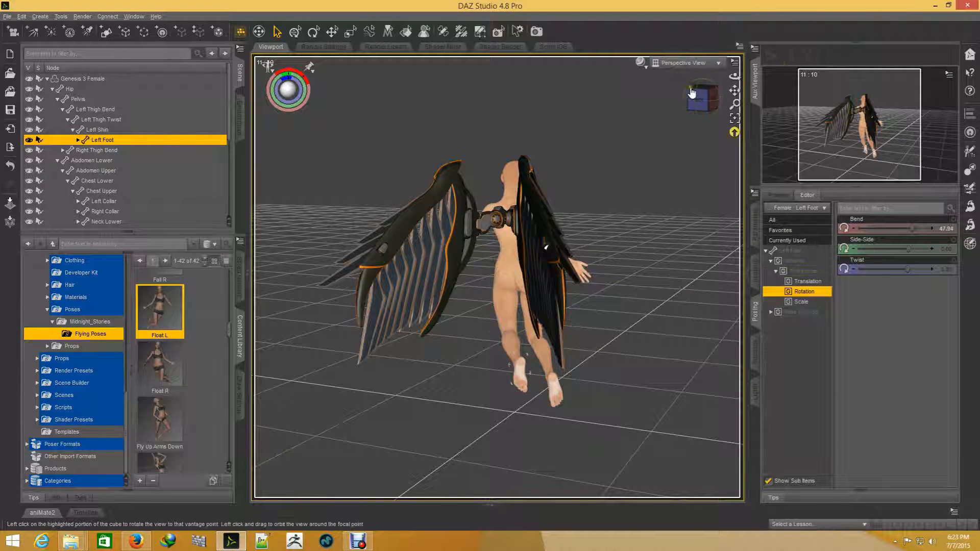
click(698, 100)
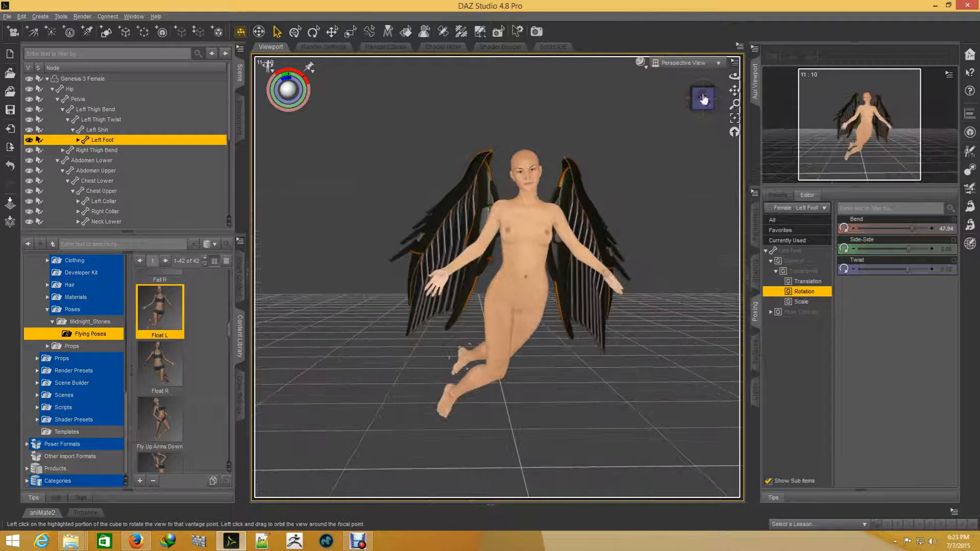
scroll(174, 419, down, 3)
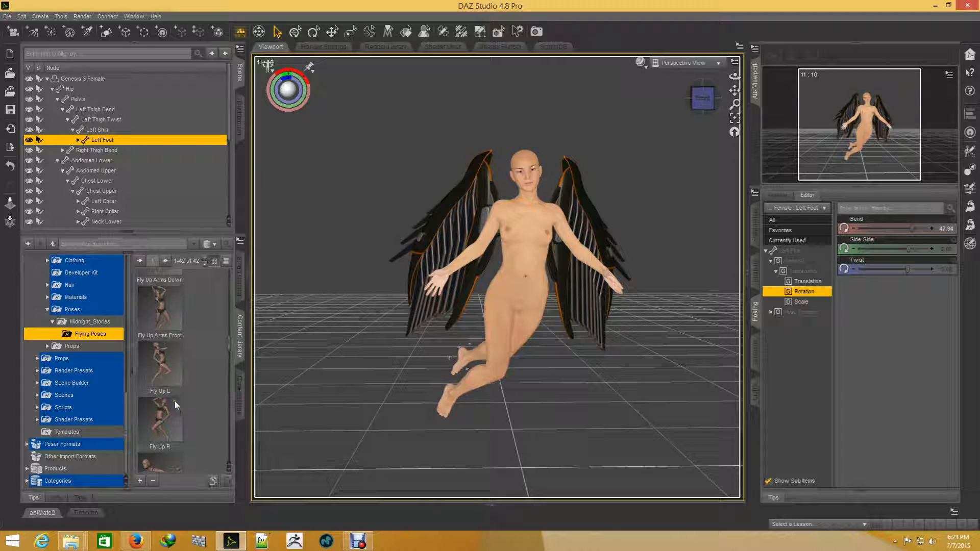
double_click(167, 364)
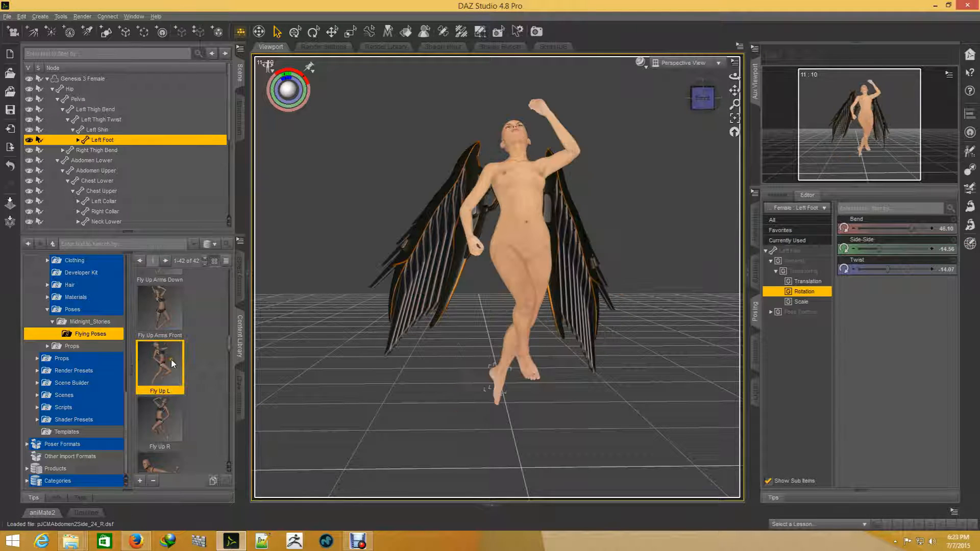
click(702, 99)
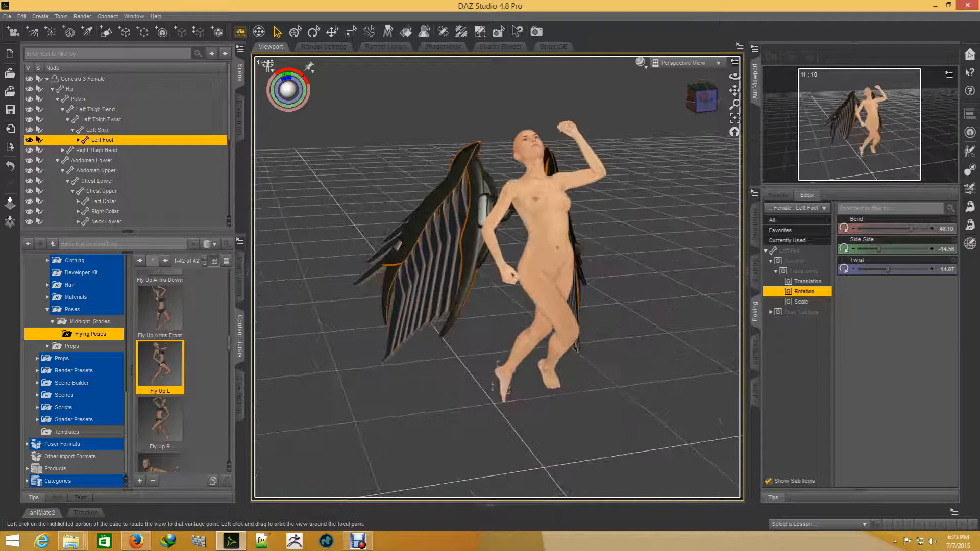
- Try the Land L and Reach Heaven Arms Down poses on the figure and inspect the wings from both sides
scroll(223, 408, down, 5)
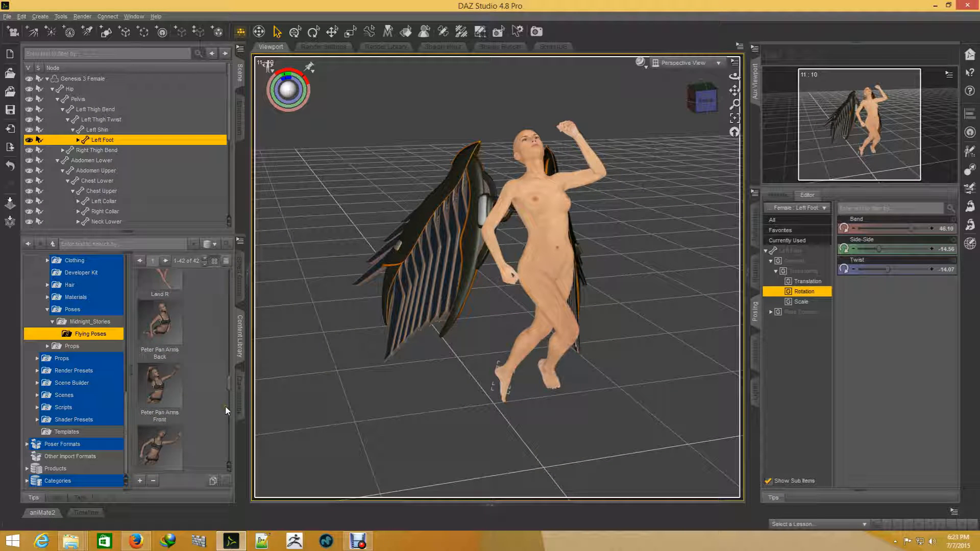
scroll(198, 391, up, 5)
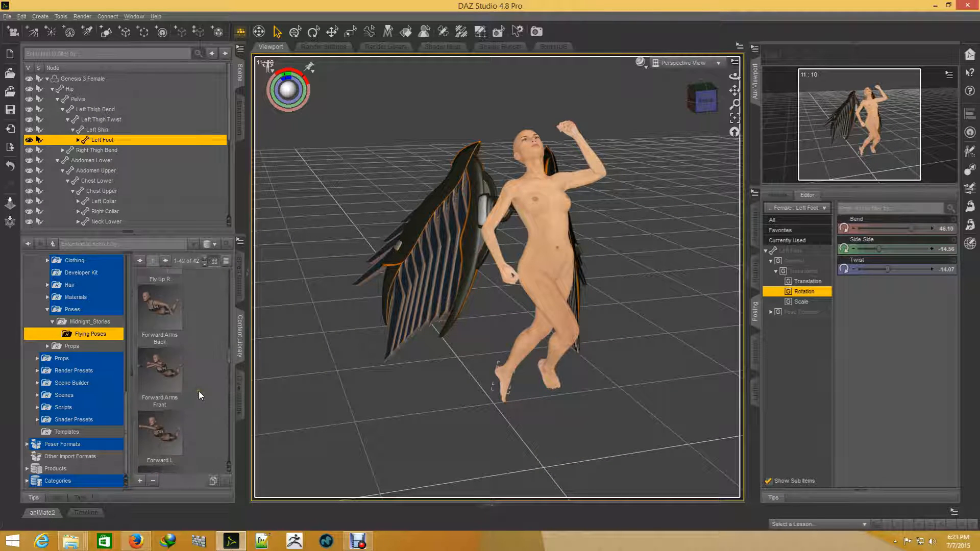
scroll(204, 392, down, 4)
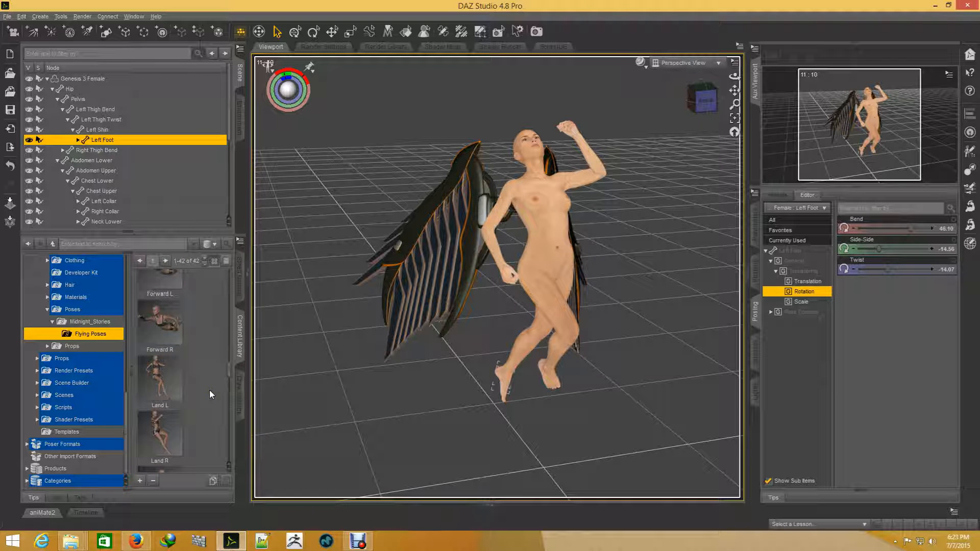
double_click(171, 376)
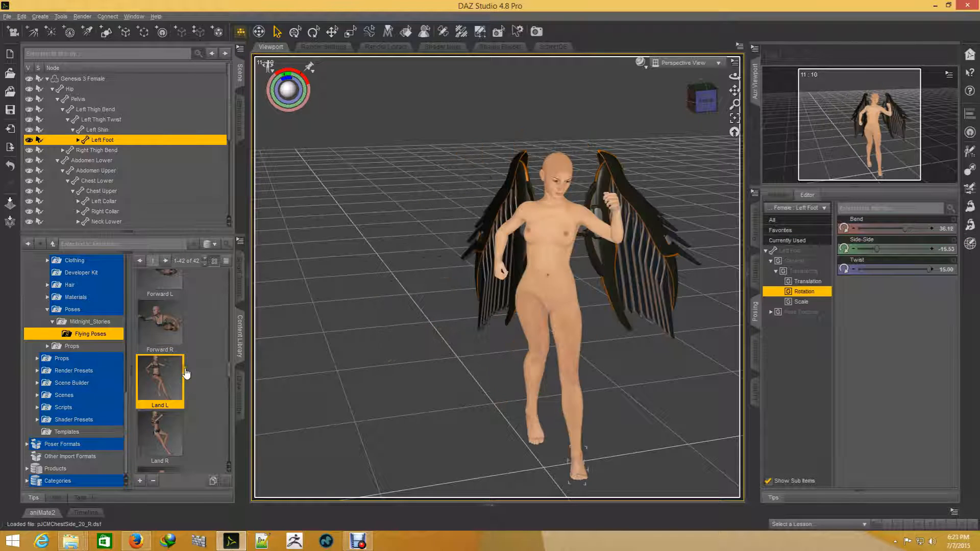
drag(701, 108, 647, 127)
scroll(201, 409, down, 5)
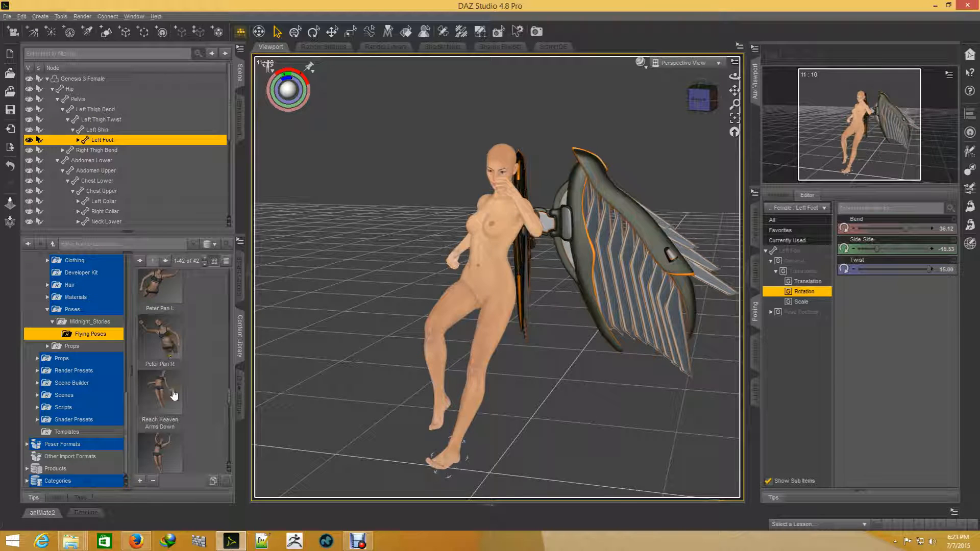
double_click(171, 397)
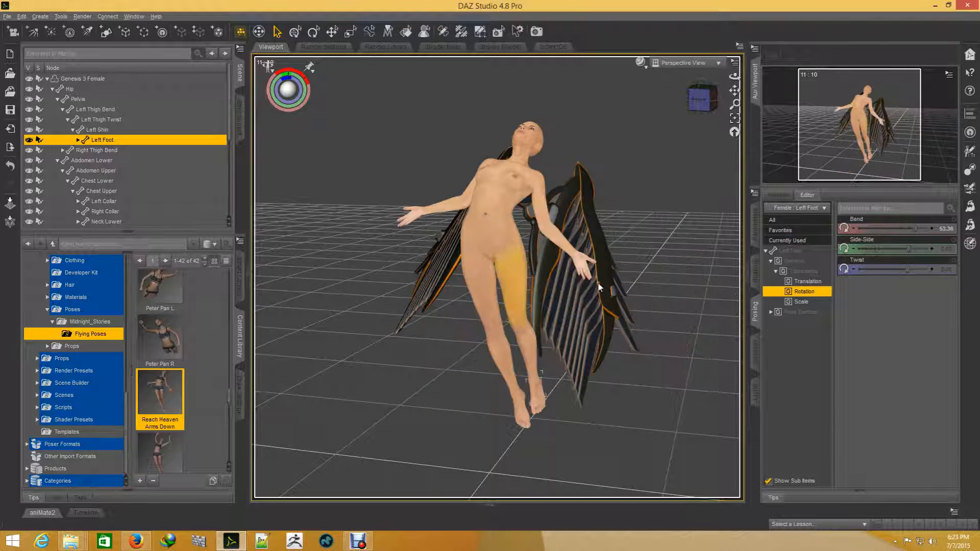
drag(708, 103, 740, 127)
- Apply the Wait R flying pose to the figure and frame it with the wings from the front
scroll(174, 431, down, 3)
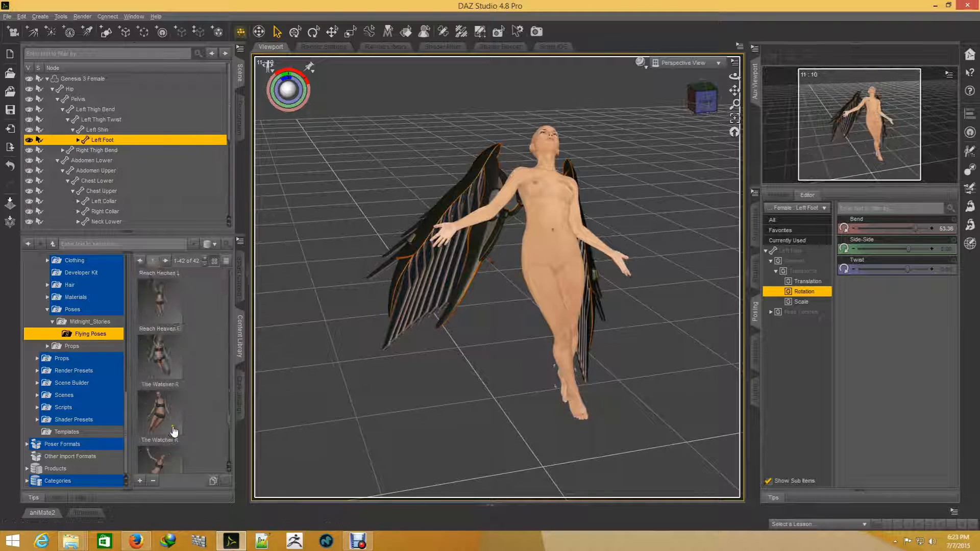
scroll(176, 426, down, 5)
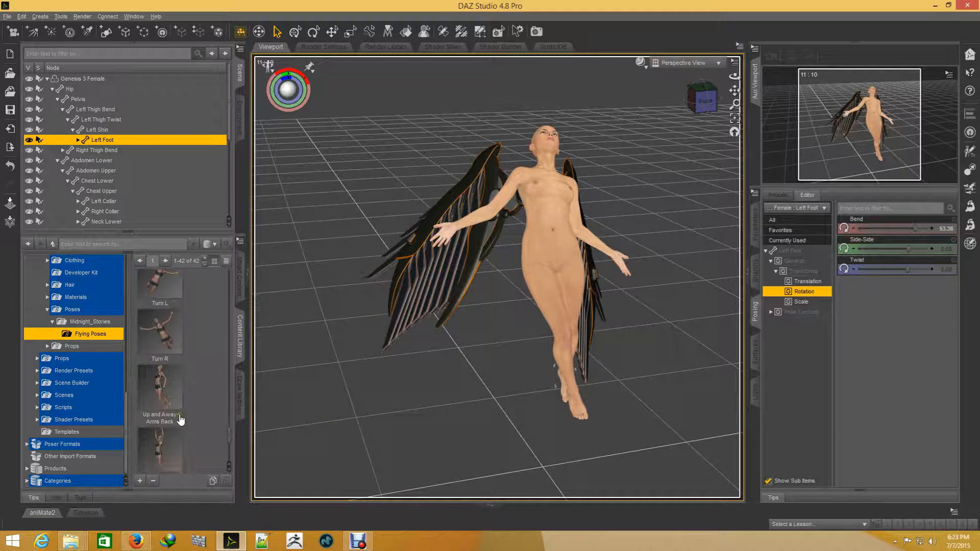
scroll(181, 419, down, 1)
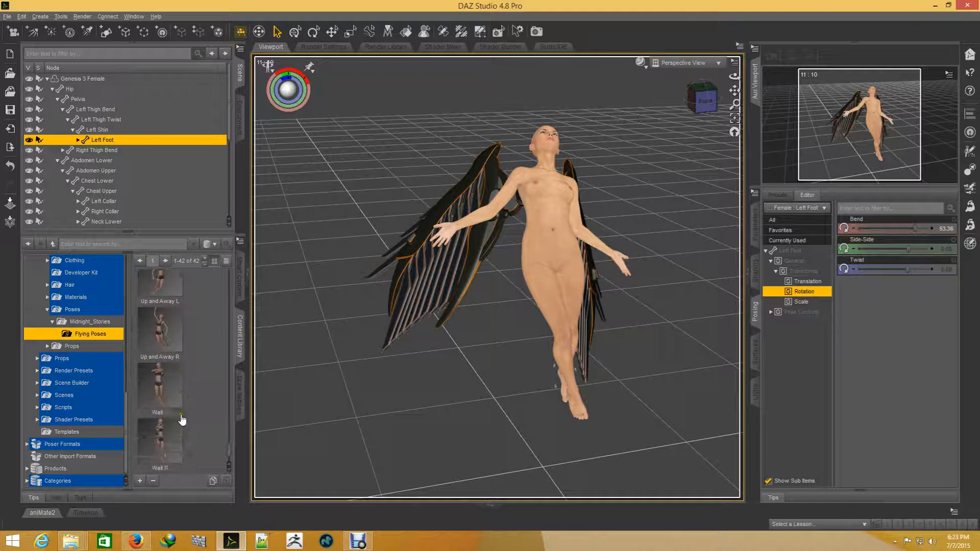
double_click(162, 439)
drag(717, 105, 719, 71)
drag(484, 260, 490, 259)
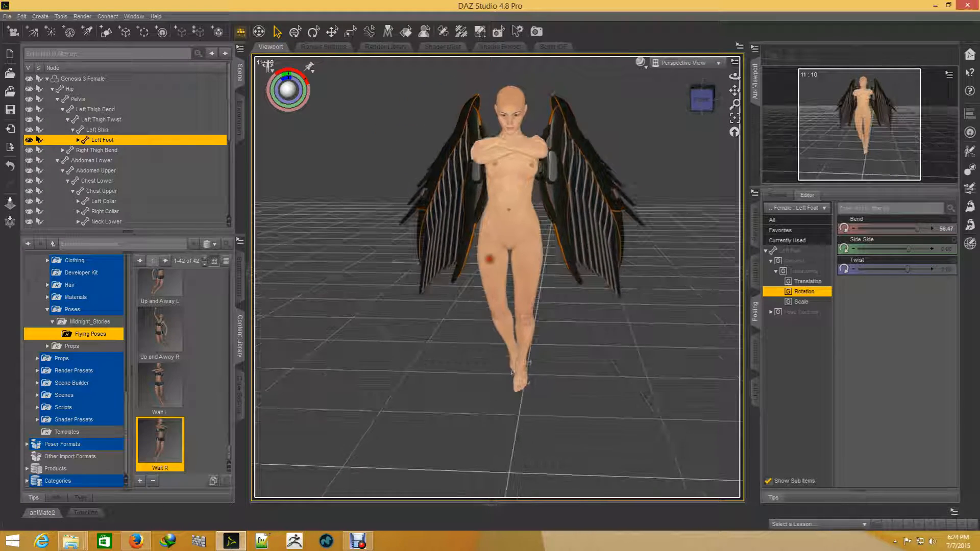